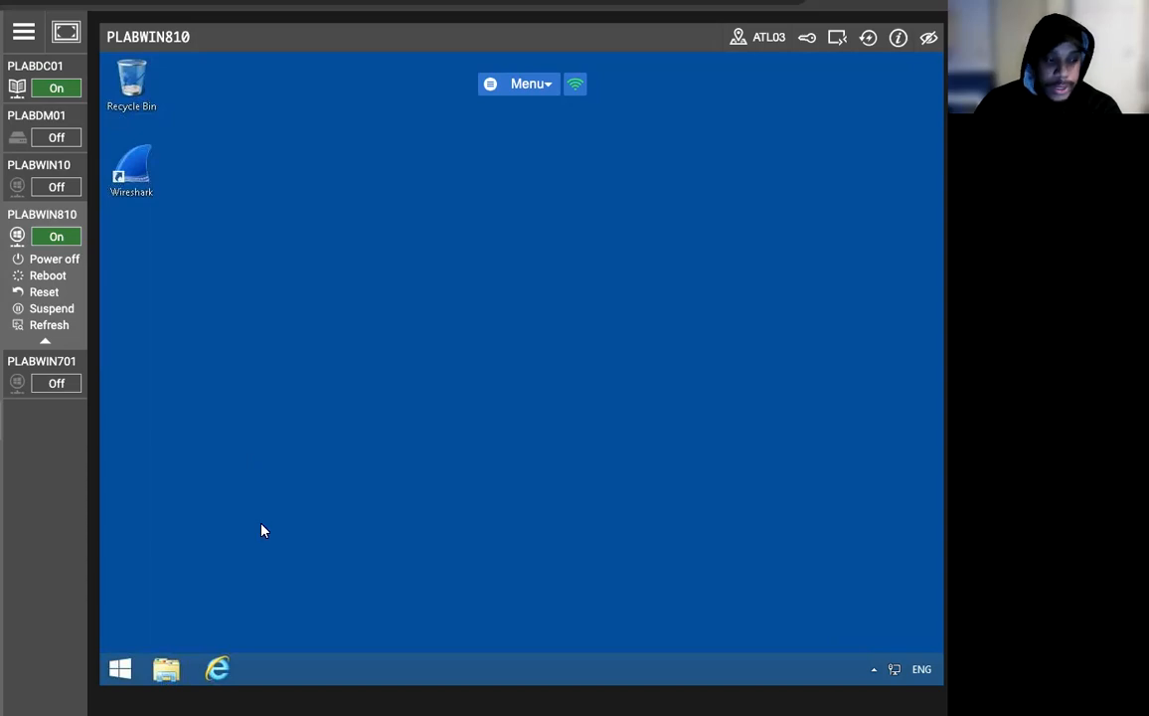
In Internet Explorer, browse the intranet Tools folder to The Dude and request dude-install-3.6.exe.
{"action": "left_click", "coordinate": [218, 669]}
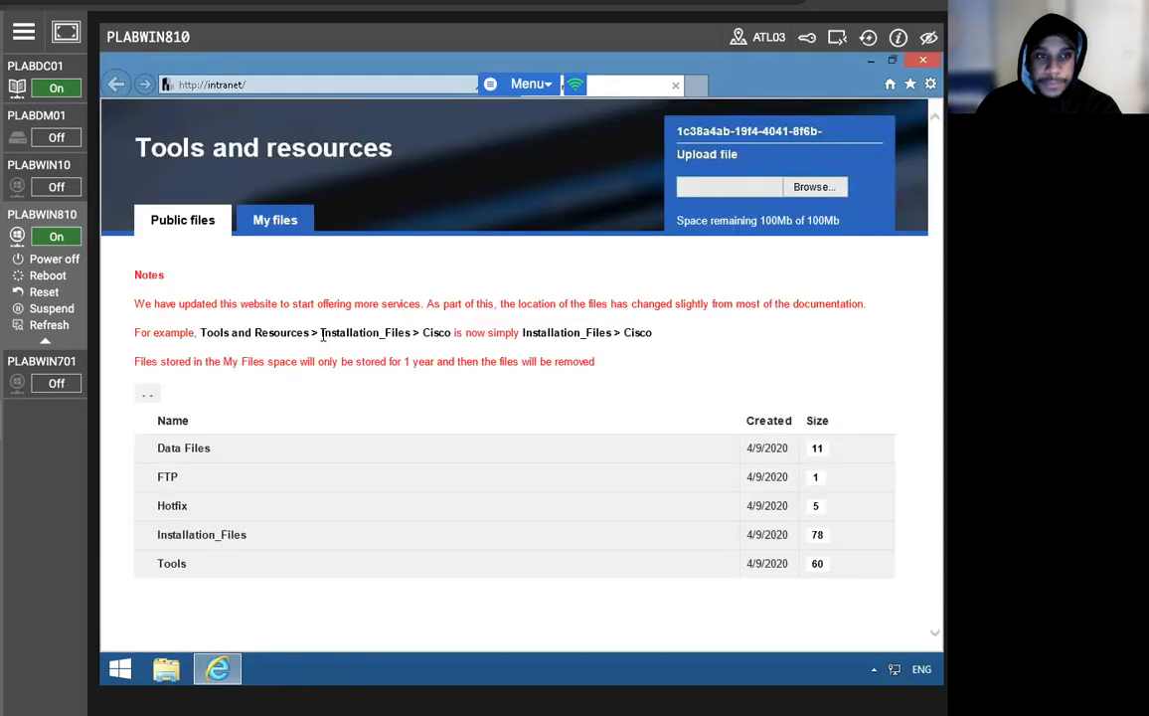
{"action": "left_click", "coordinate": [170, 567]}
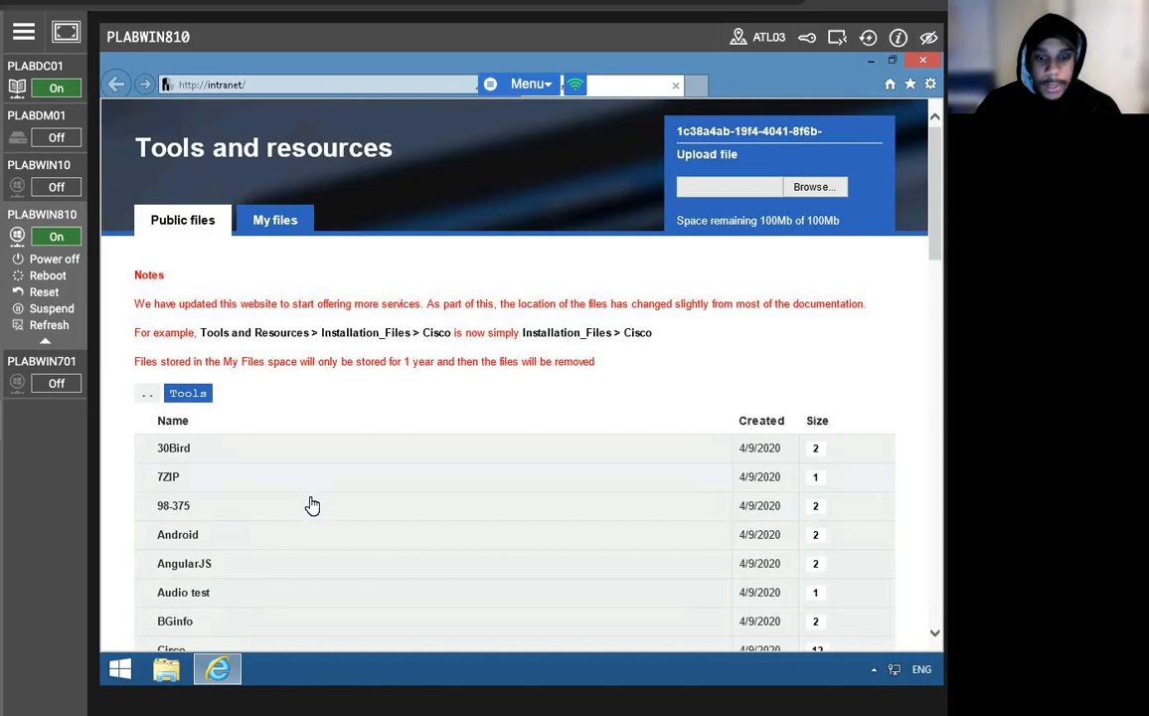
{"action": "scroll", "coordinate": [308, 503], "scroll_direction": "down", "scroll_amount": 2}
{"action": "scroll", "coordinate": [301, 502], "scroll_direction": "down", "scroll_amount": 2}
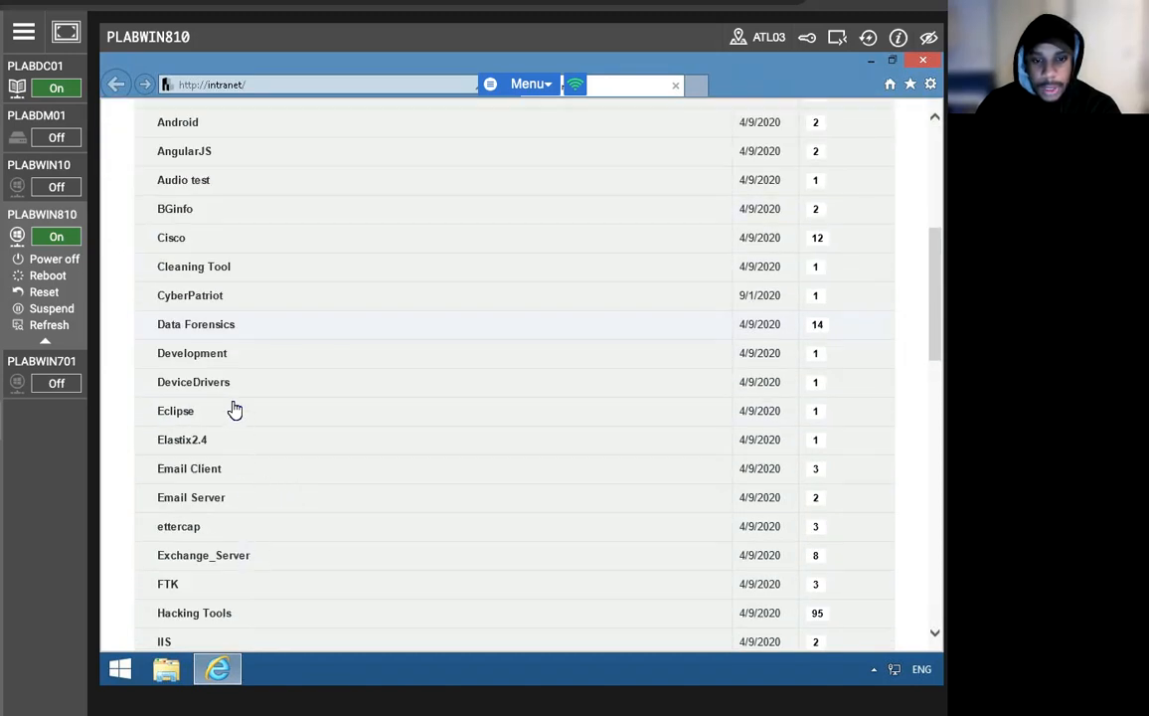
{"action": "scroll", "coordinate": [270, 415], "scroll_direction": "down", "scroll_amount": 10}
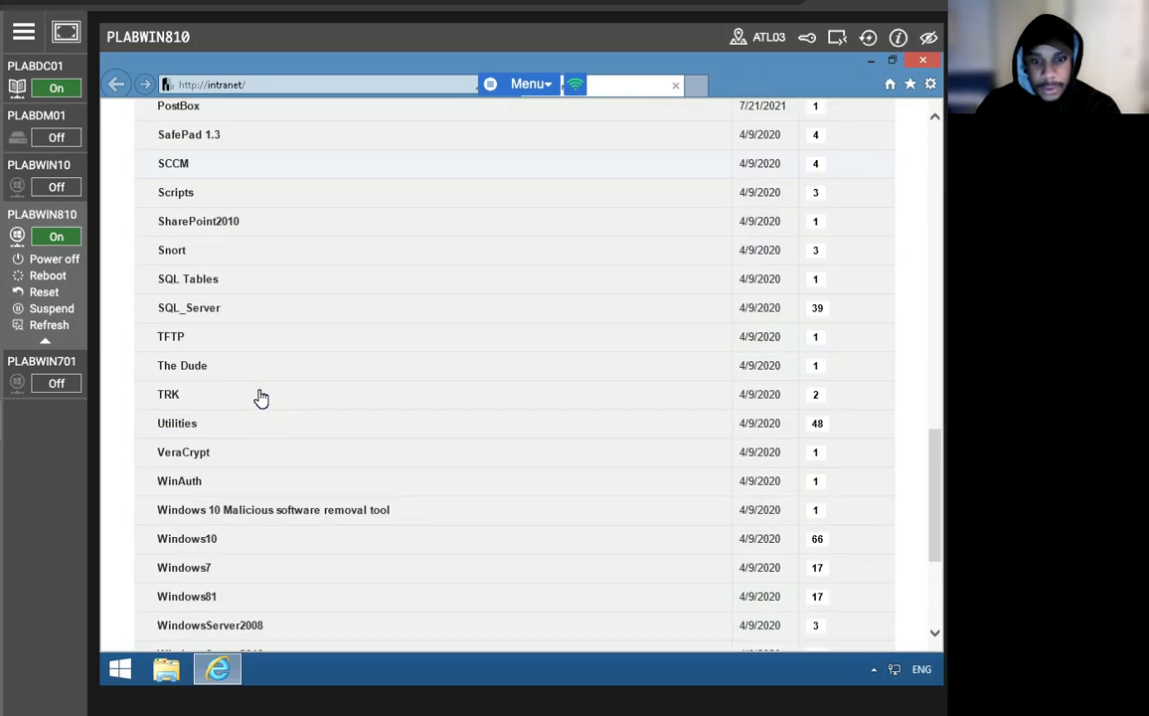
{"action": "left_click", "coordinate": [232, 364]}
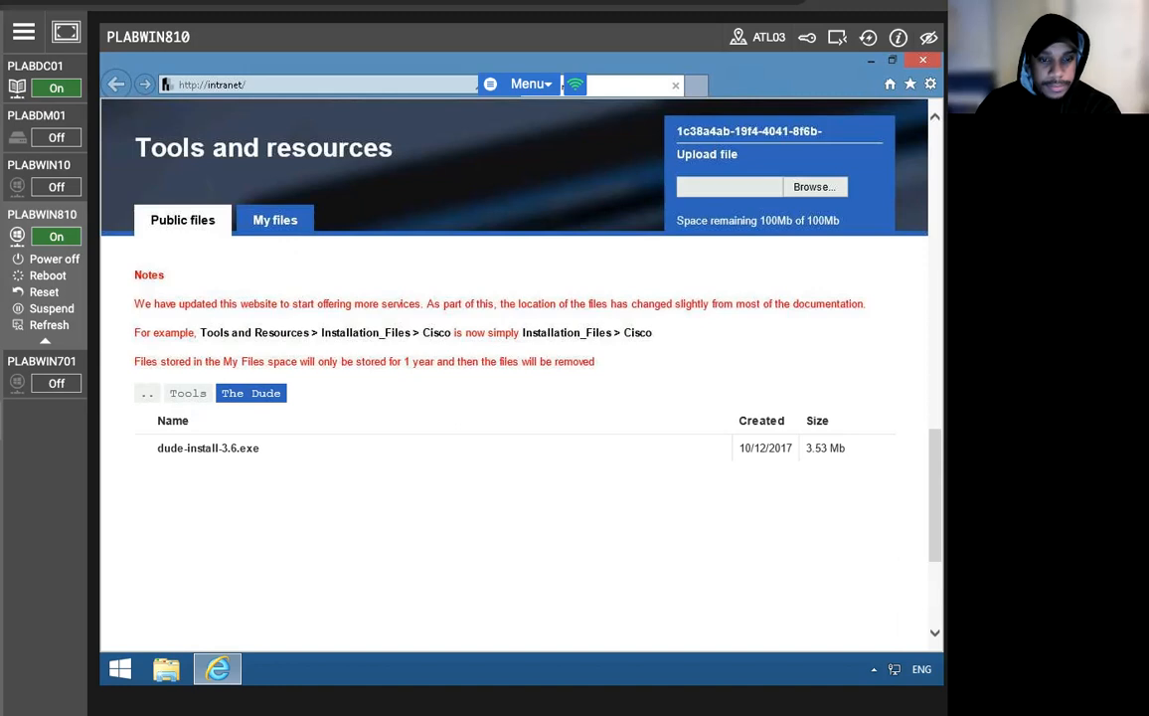
{"action": "left_click", "coordinate": [225, 455]}
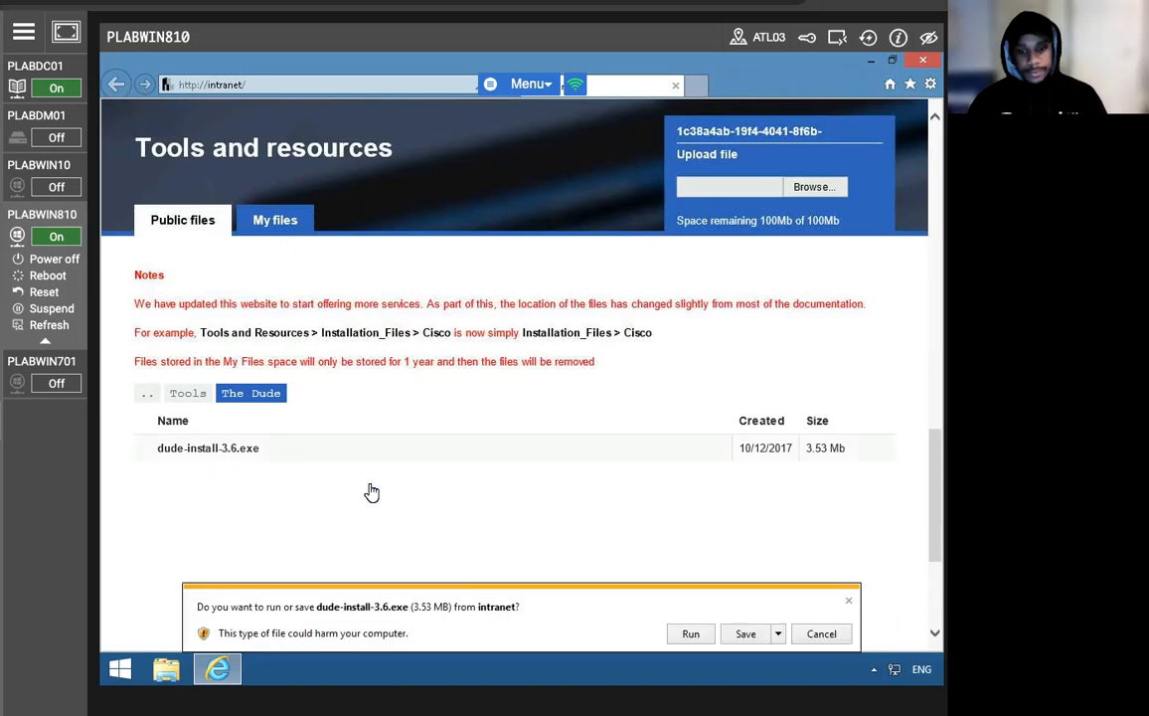
Save dude-install-3.6.exe, then run it from the downloads list to start The Dude setup.
{"action": "left_click", "coordinate": [747, 639]}
{"action": "left_click", "coordinate": [774, 636]}
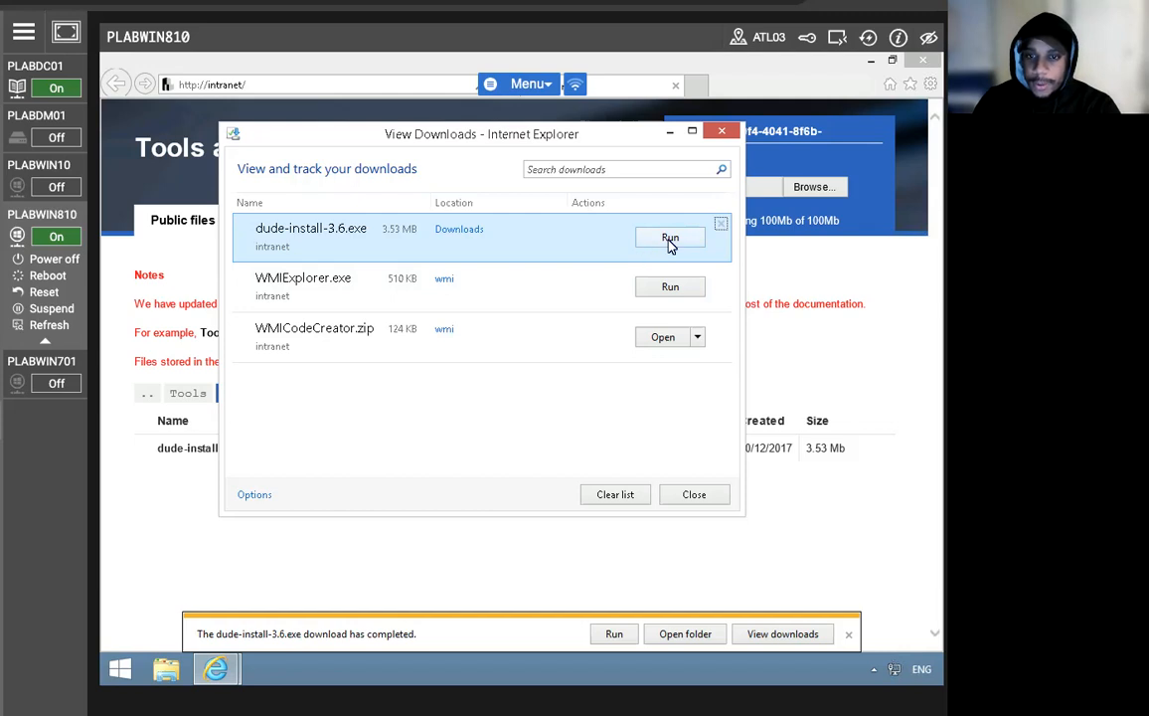
{"action": "left_click", "coordinate": [670, 239]}
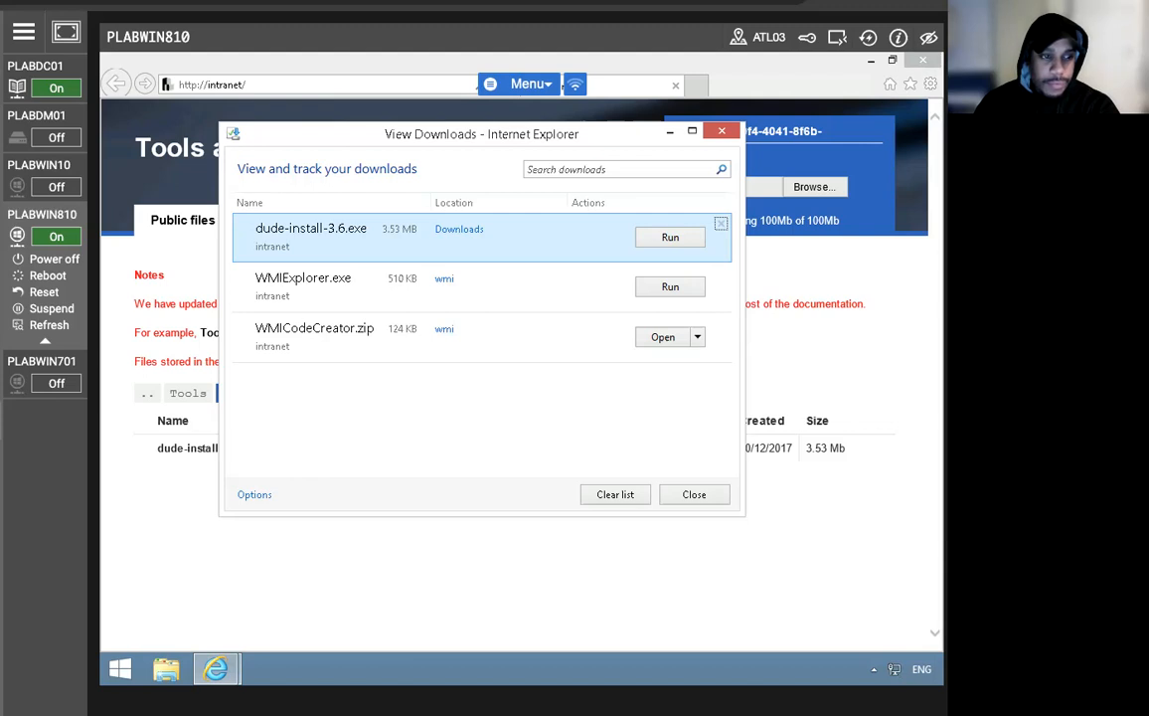
{"action": "left_click", "coordinate": [672, 240]}
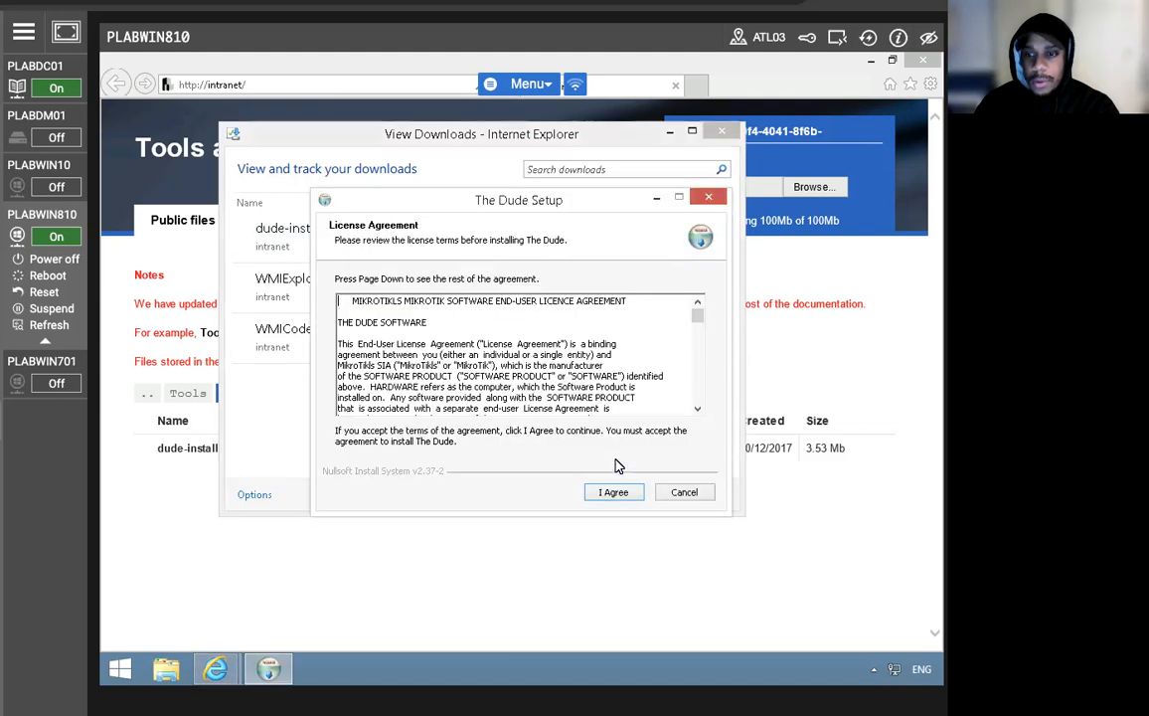
Install The Dude with default components into C:\Program Files (x86)\Dude and close the downloads list.
{"action": "left_click", "coordinate": [611, 491]}
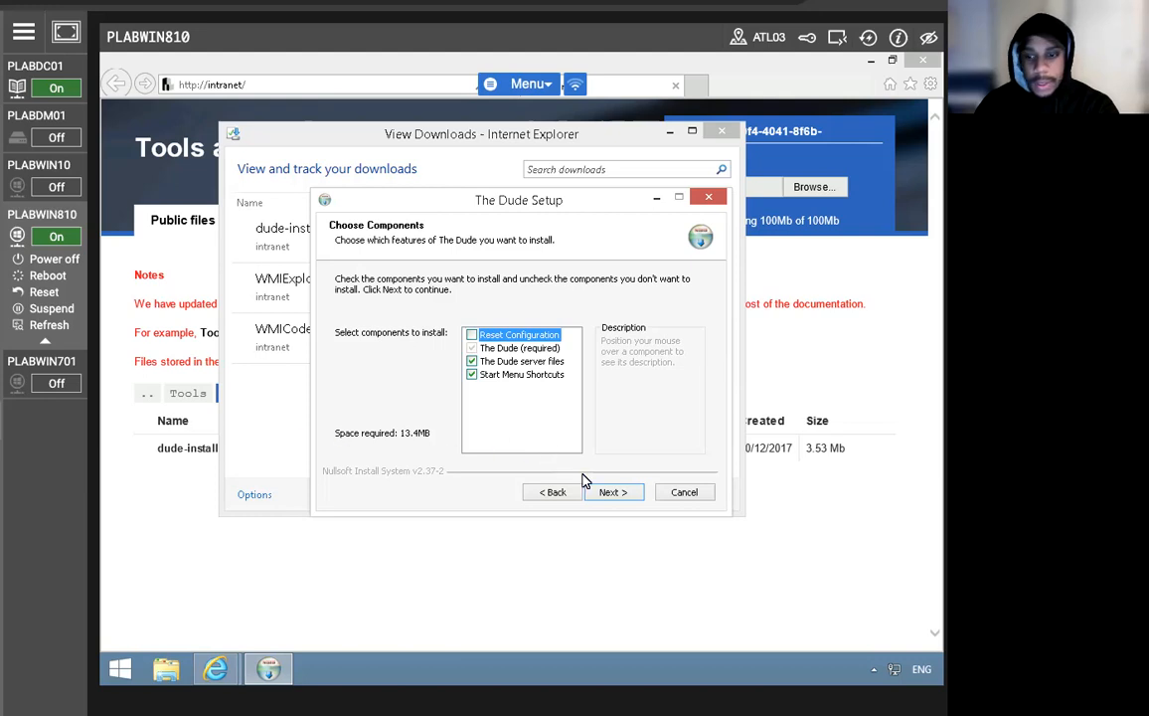
{"action": "left_click", "coordinate": [612, 492]}
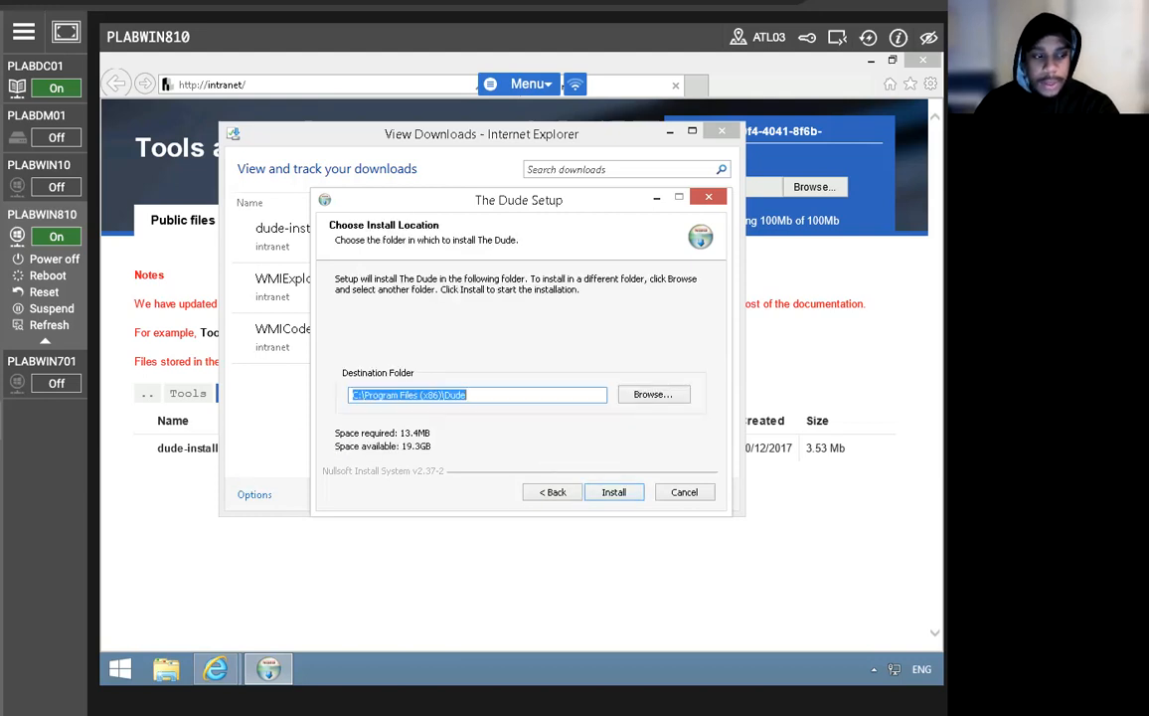
{"action": "left_click", "coordinate": [604, 492]}
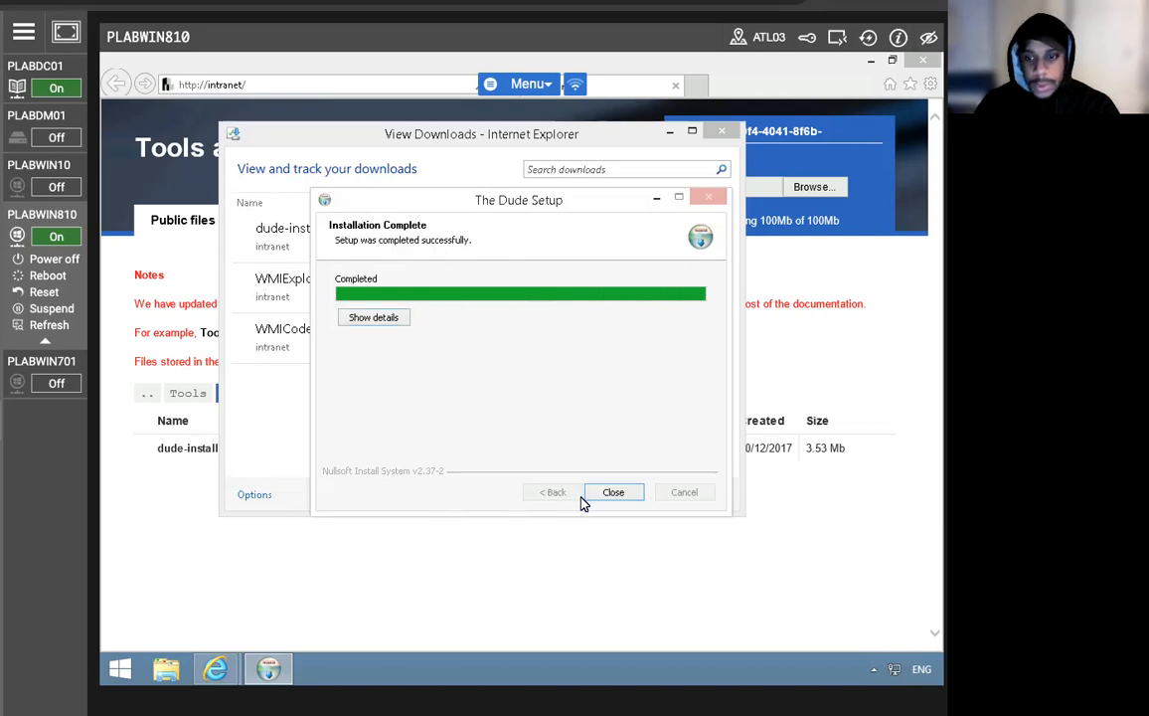
{"action": "left_click", "coordinate": [612, 492]}
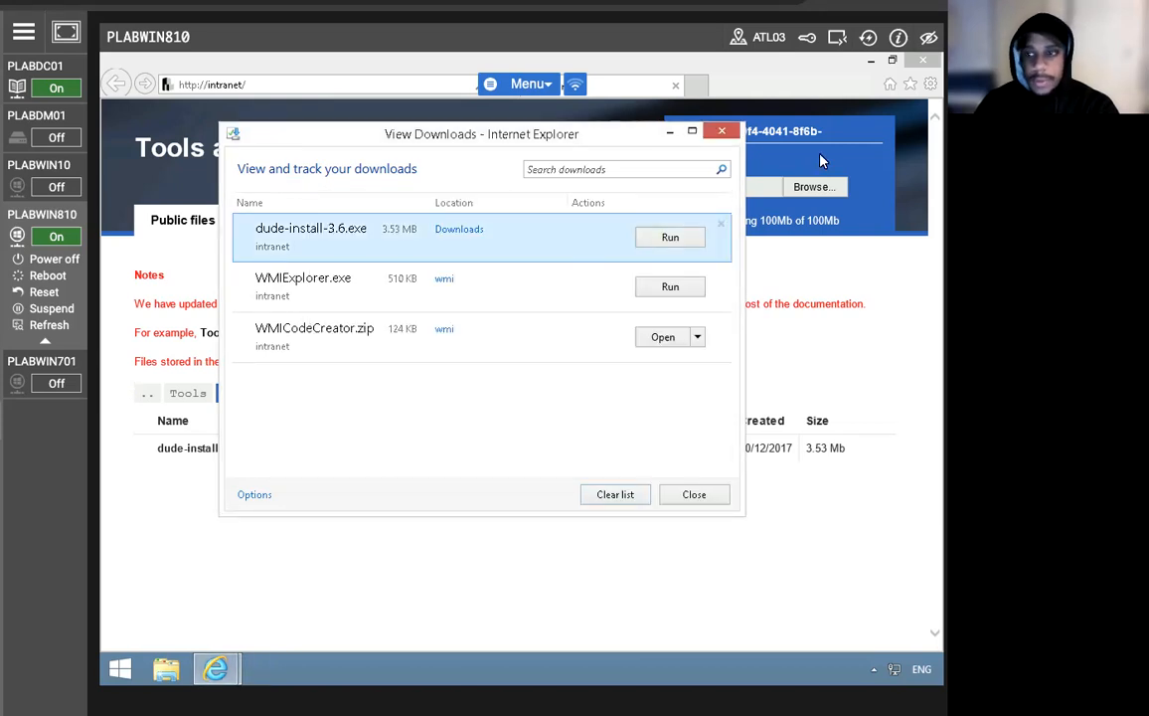
{"action": "left_click", "coordinate": [722, 130]}
Close Internet Explorer, power on PLABDM01, and switch to its Server Manager session.
{"action": "left_click", "coordinate": [923, 60]}
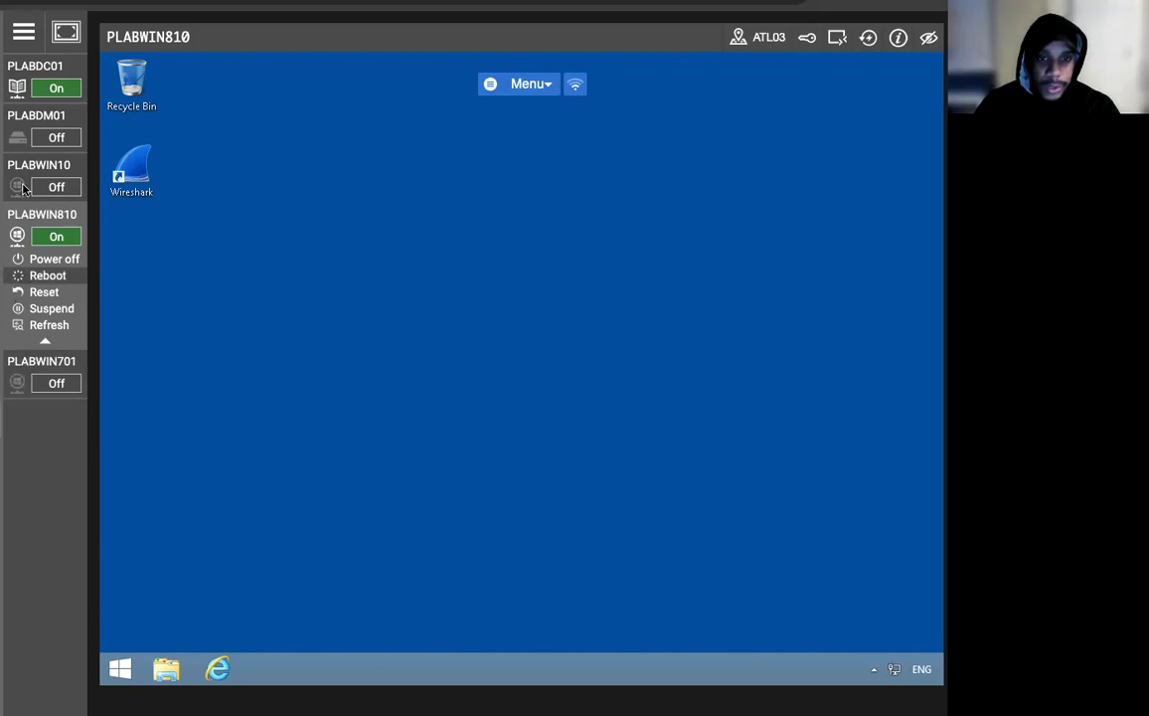
{"action": "mouse_move", "coordinate": [42, 144]}
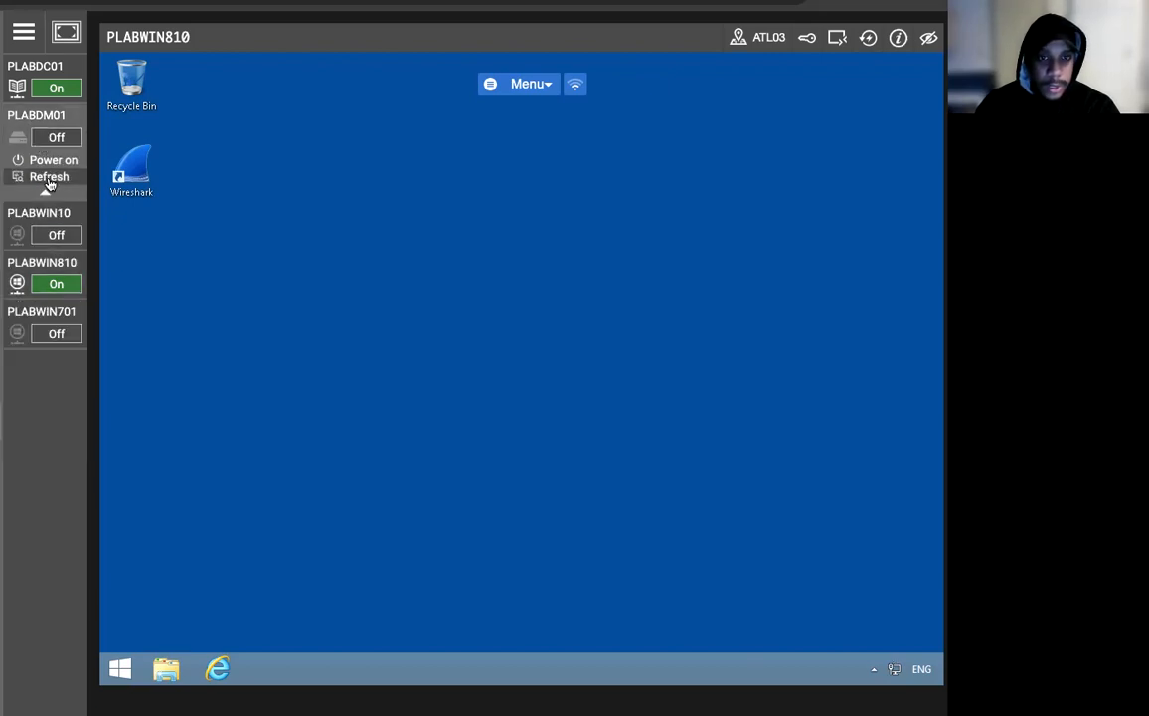
{"action": "left_click", "coordinate": [52, 160]}
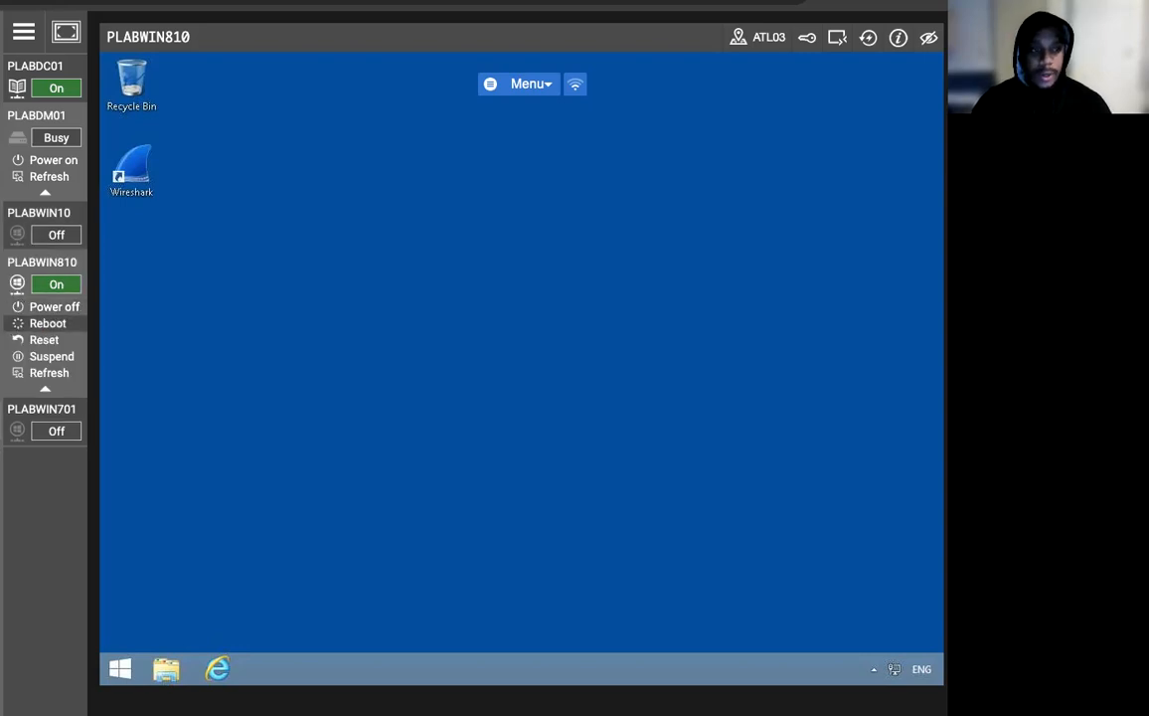
{"action": "mouse_move", "coordinate": [35, 88]}
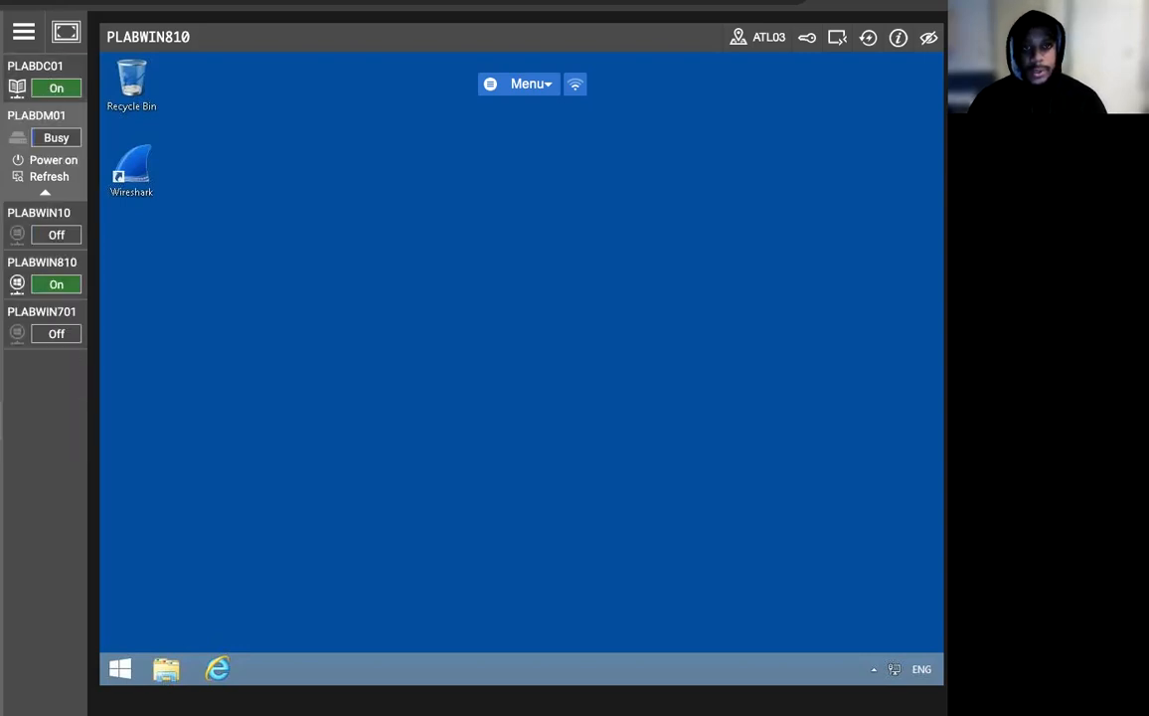
{"action": "left_click", "coordinate": [47, 6]}
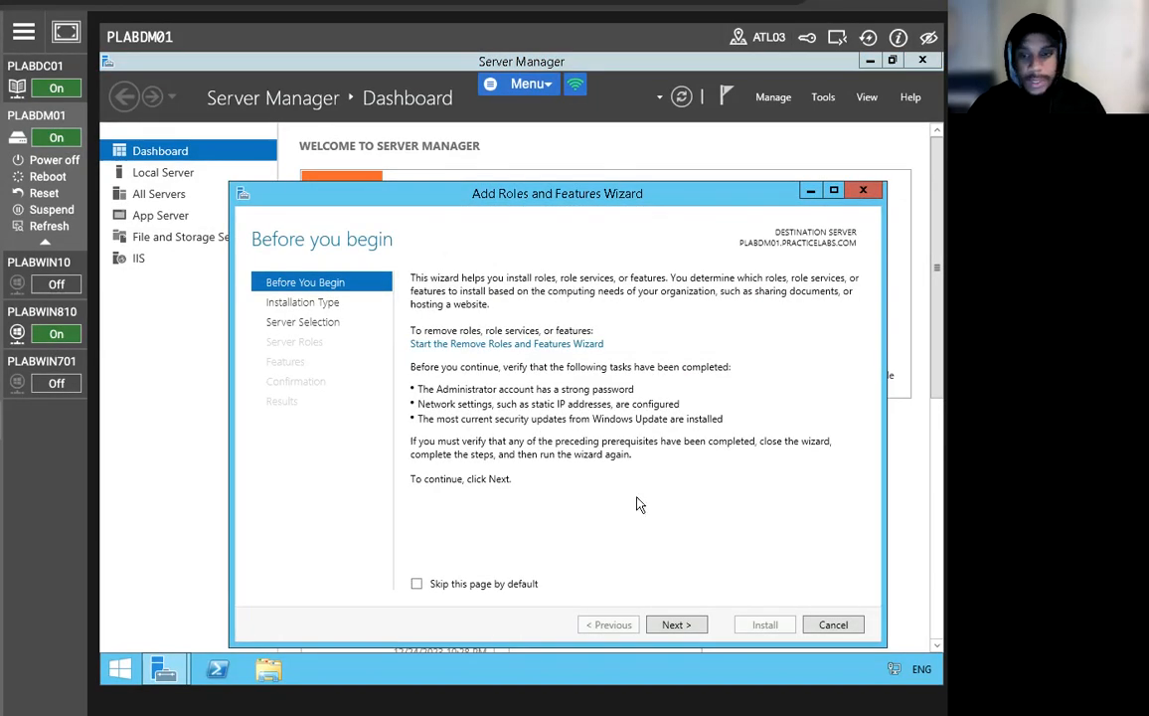
Advance the Add Roles and Features Wizard, role-based on PLABDM01, to the Features page.
{"action": "left_click", "coordinate": [676, 624]}
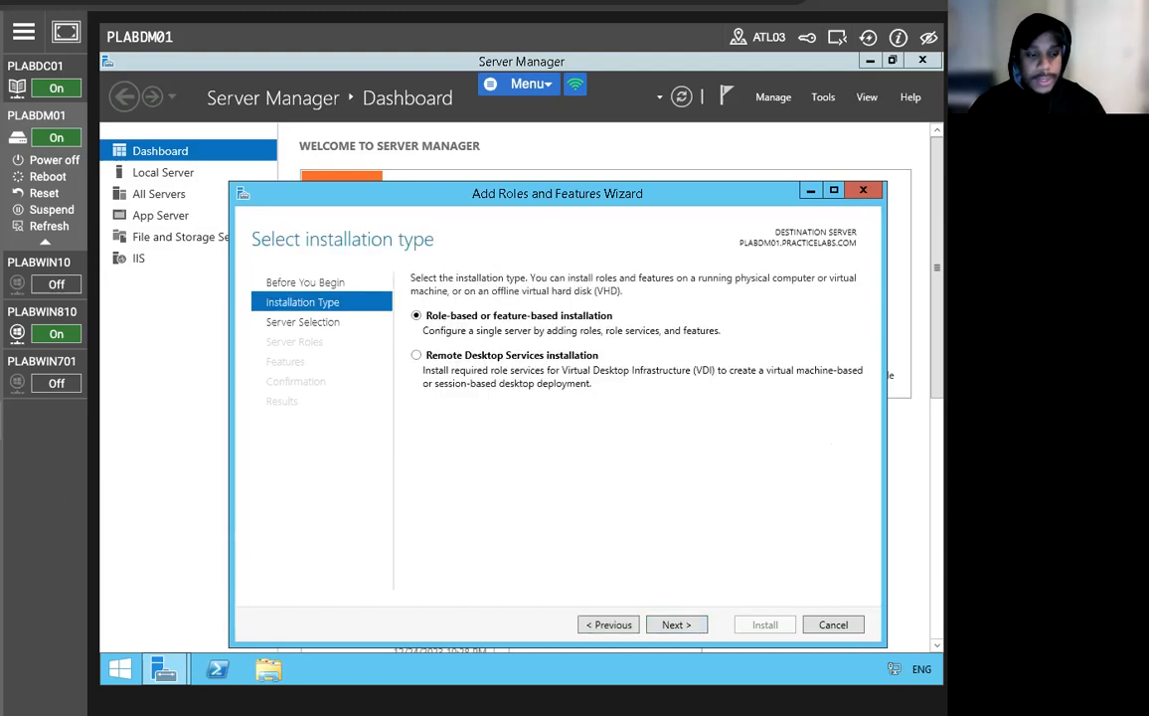
{"action": "left_click", "coordinate": [679, 624]}
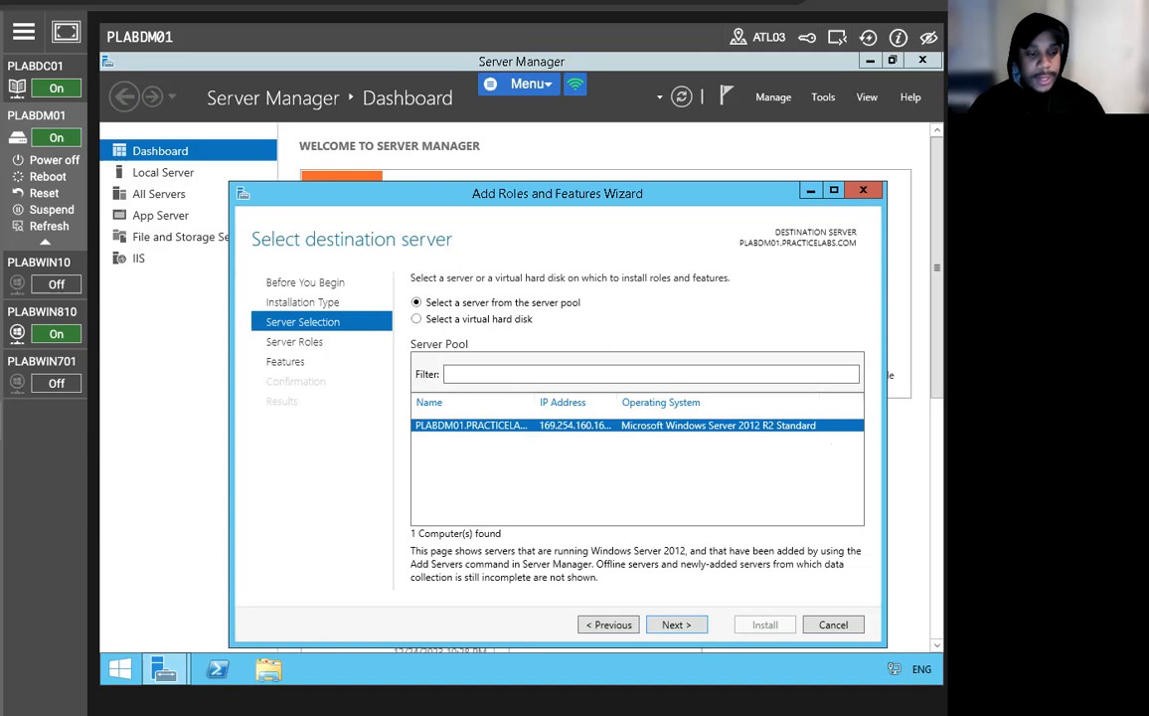
{"action": "left_click", "coordinate": [679, 625]}
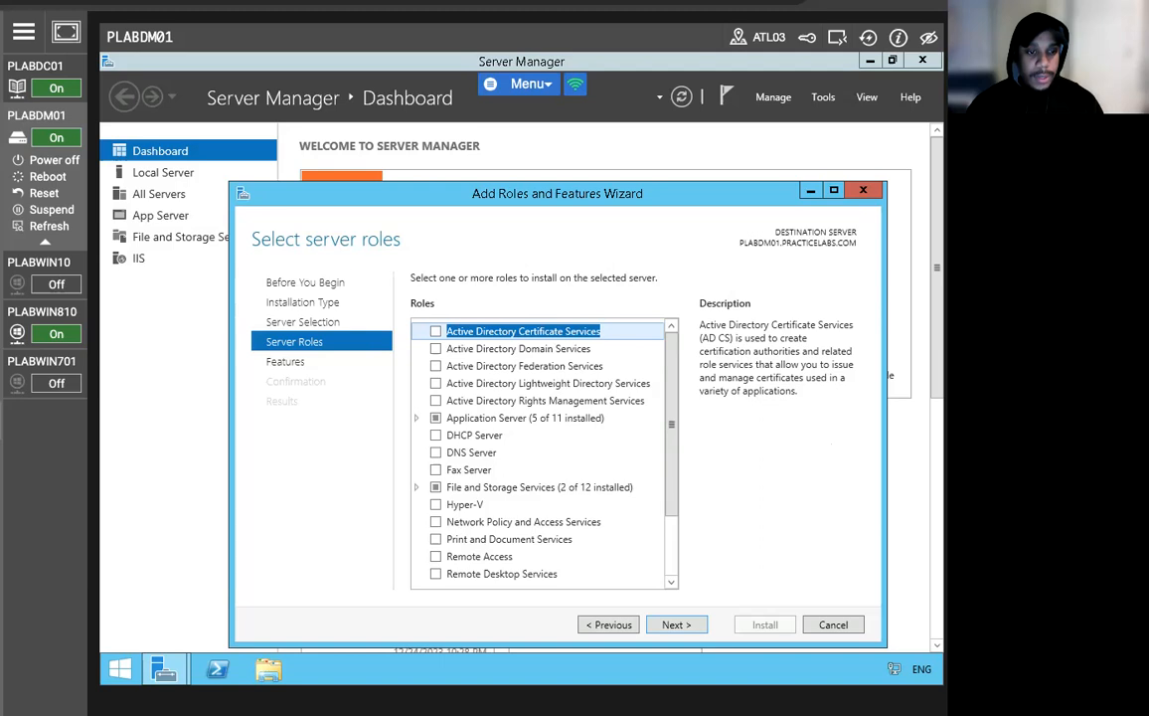
{"action": "left_click", "coordinate": [676, 625]}
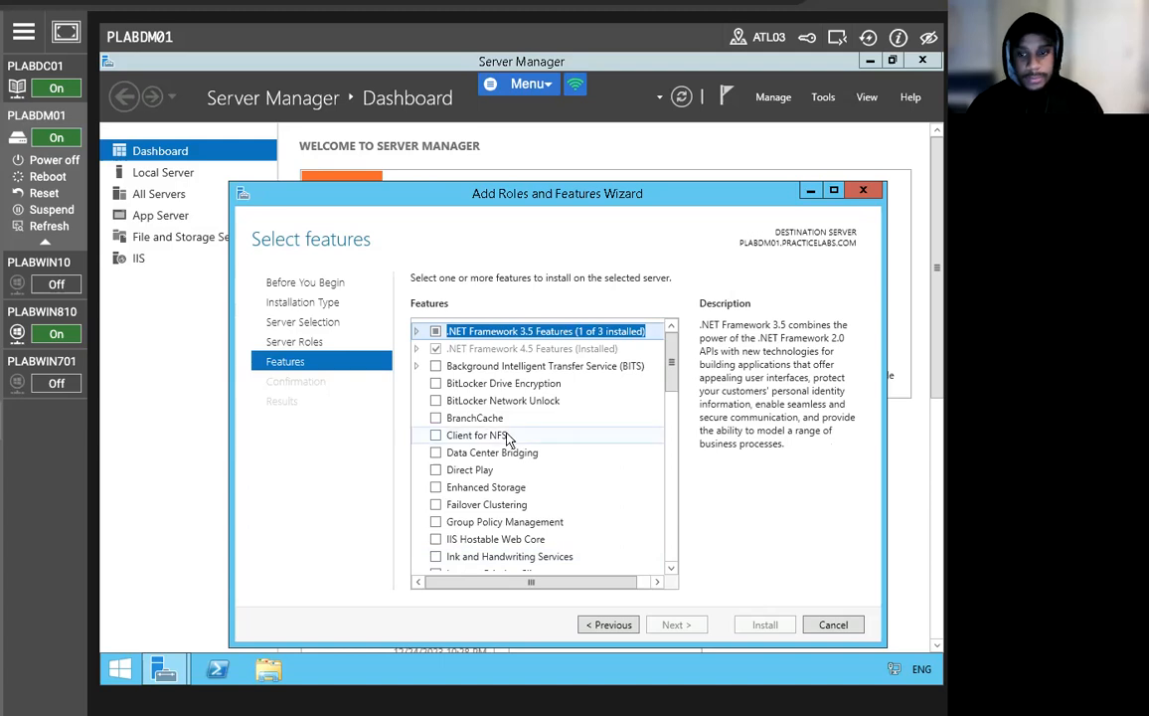
{"action": "scroll", "coordinate": [671, 421], "scroll_direction": "down", "scroll_amount": 4}
{"action": "left_click_drag", "start_coordinate": [672, 422], "coordinate": [672, 460]}
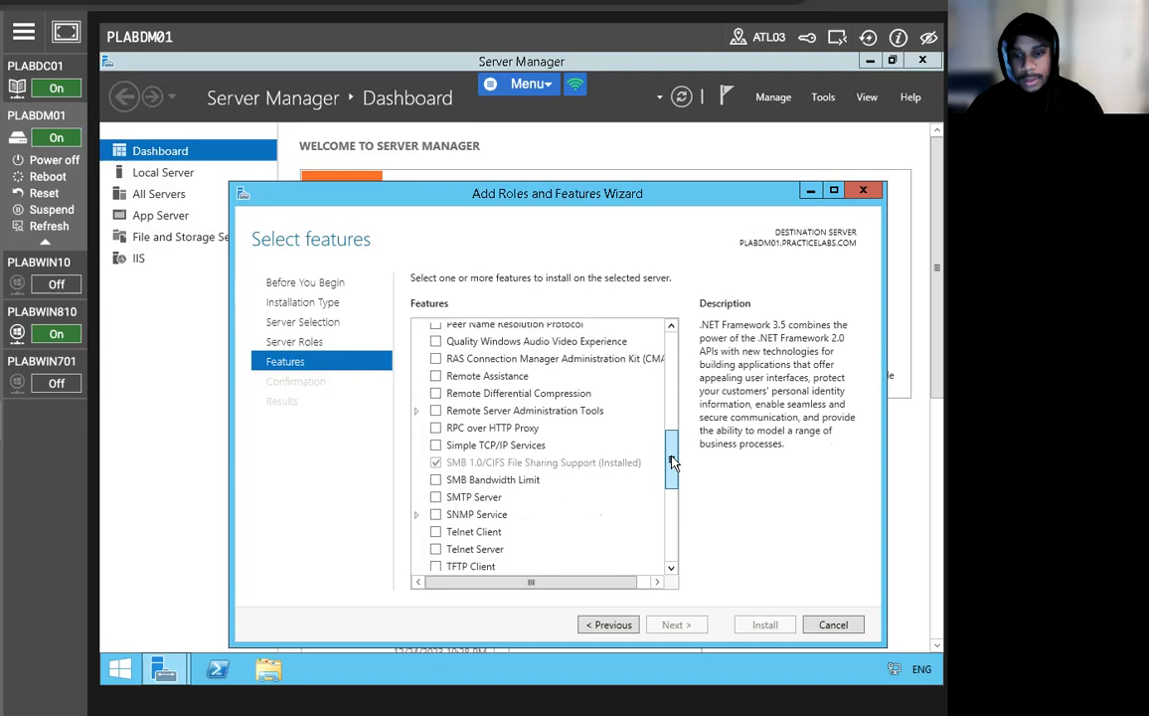
Select SNMP Service with its SNMP Tools, install it, and close the wizard.
{"action": "left_click", "coordinate": [435, 513]}
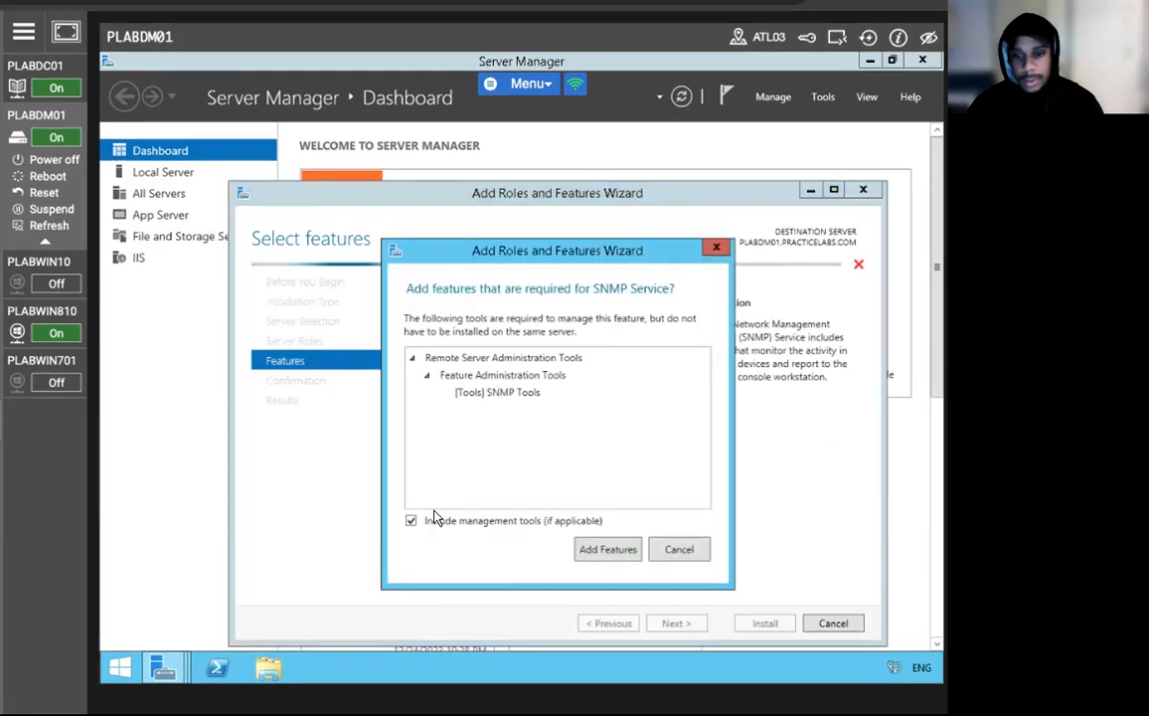
{"action": "left_click", "coordinate": [593, 545]}
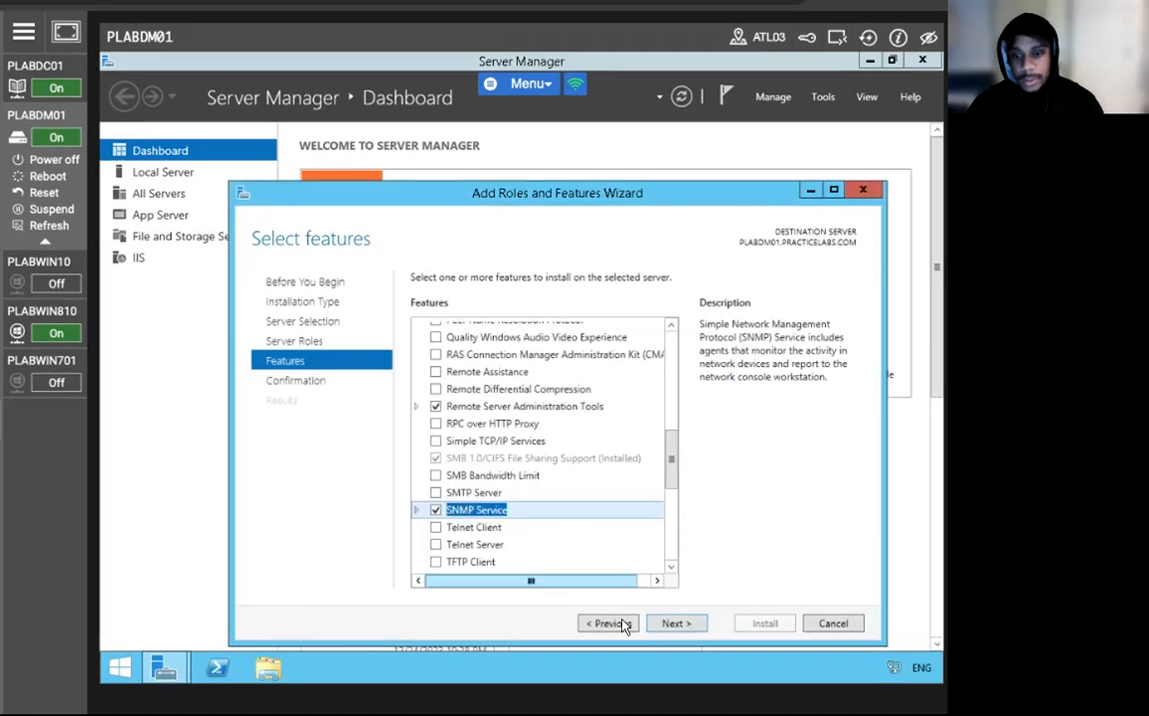
{"action": "left_click", "coordinate": [678, 624]}
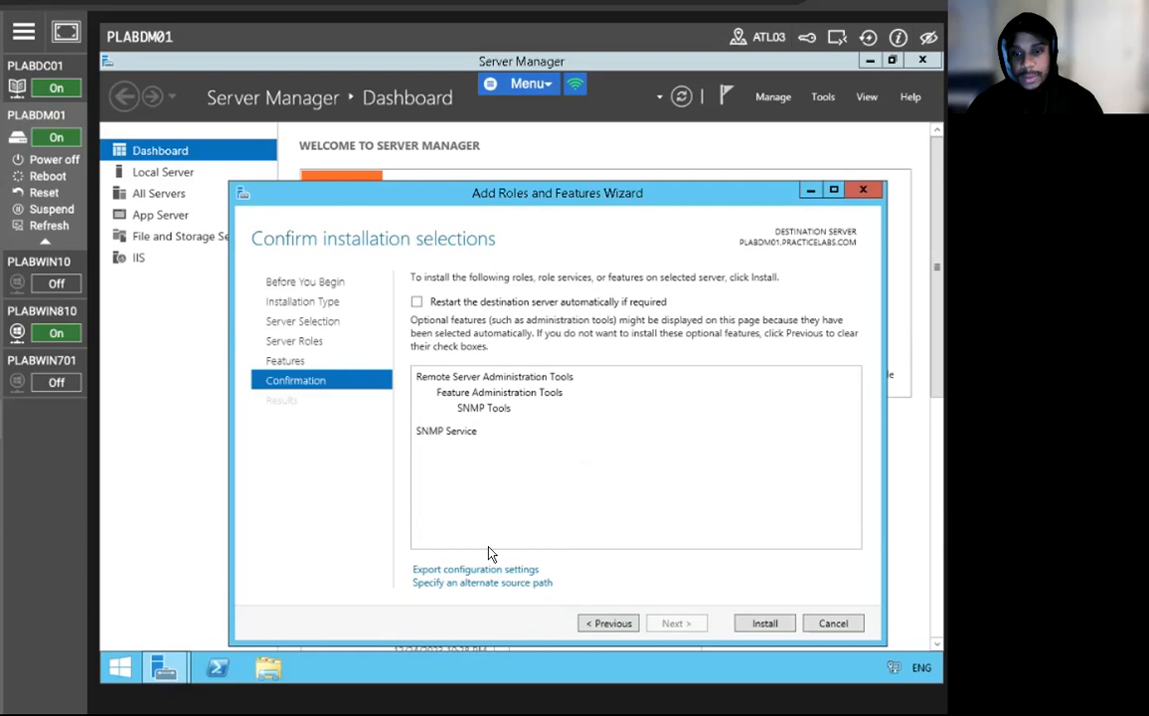
{"action": "left_click", "coordinate": [746, 624]}
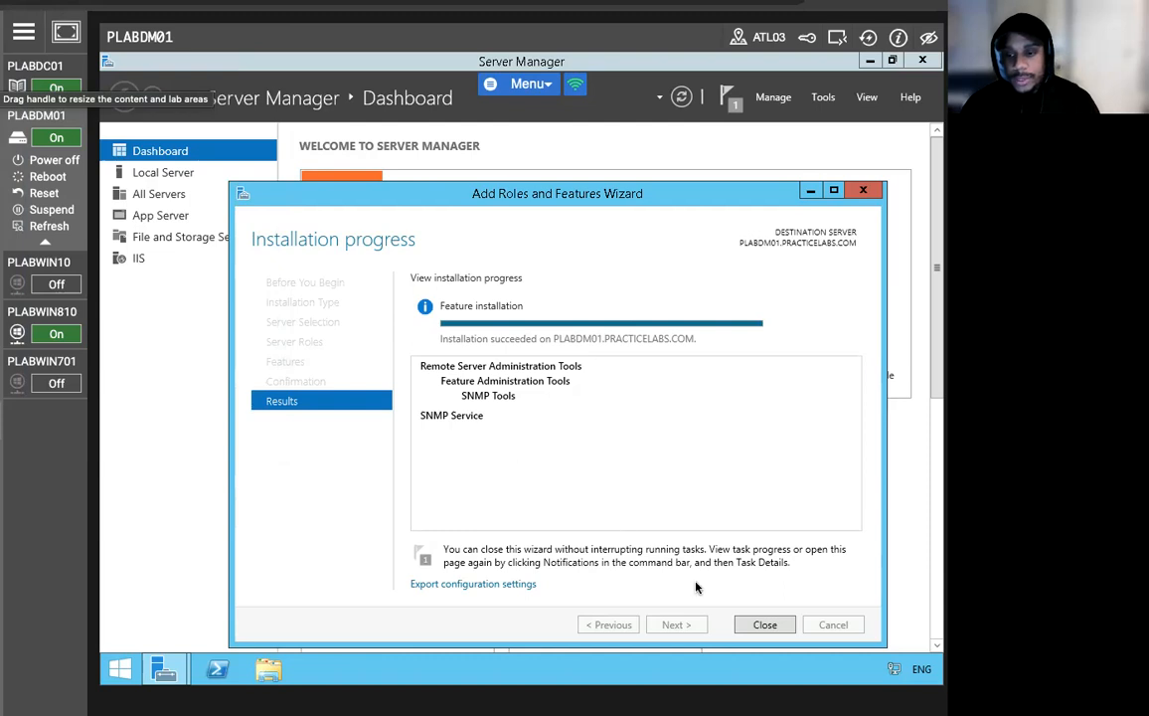
{"action": "left_click", "coordinate": [764, 625]}
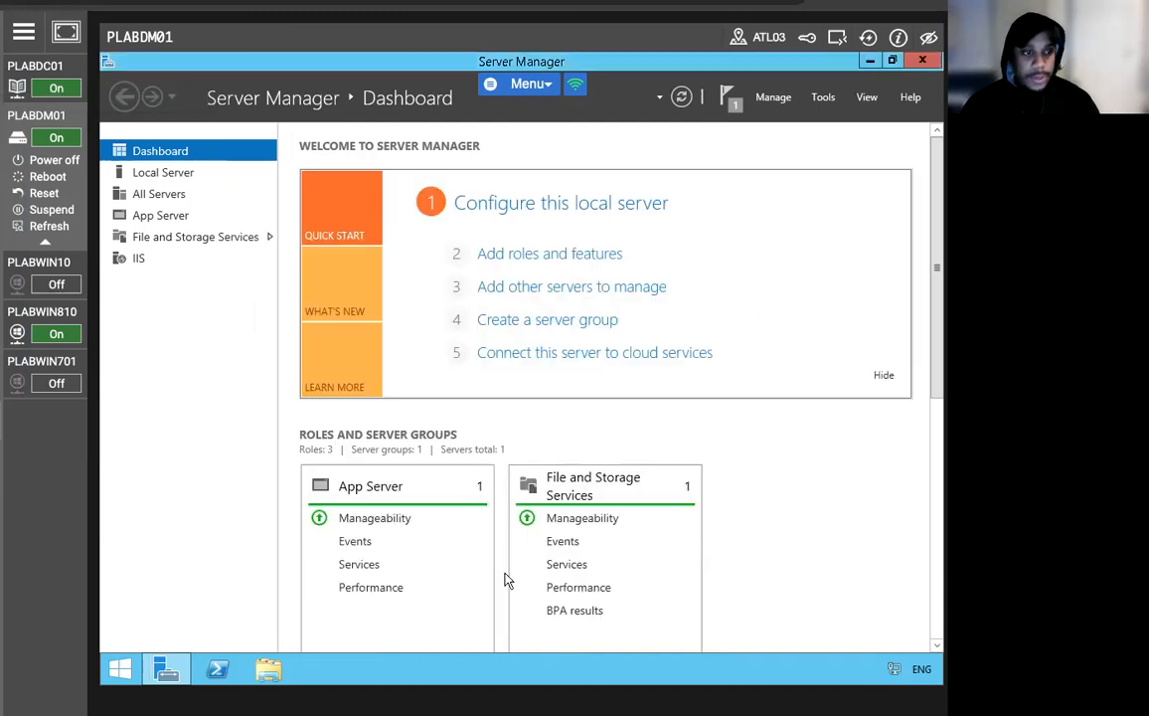
Launch the Services console from Server Manager Tools and open the SNMP Service properties.
{"action": "left_click", "coordinate": [823, 97]}
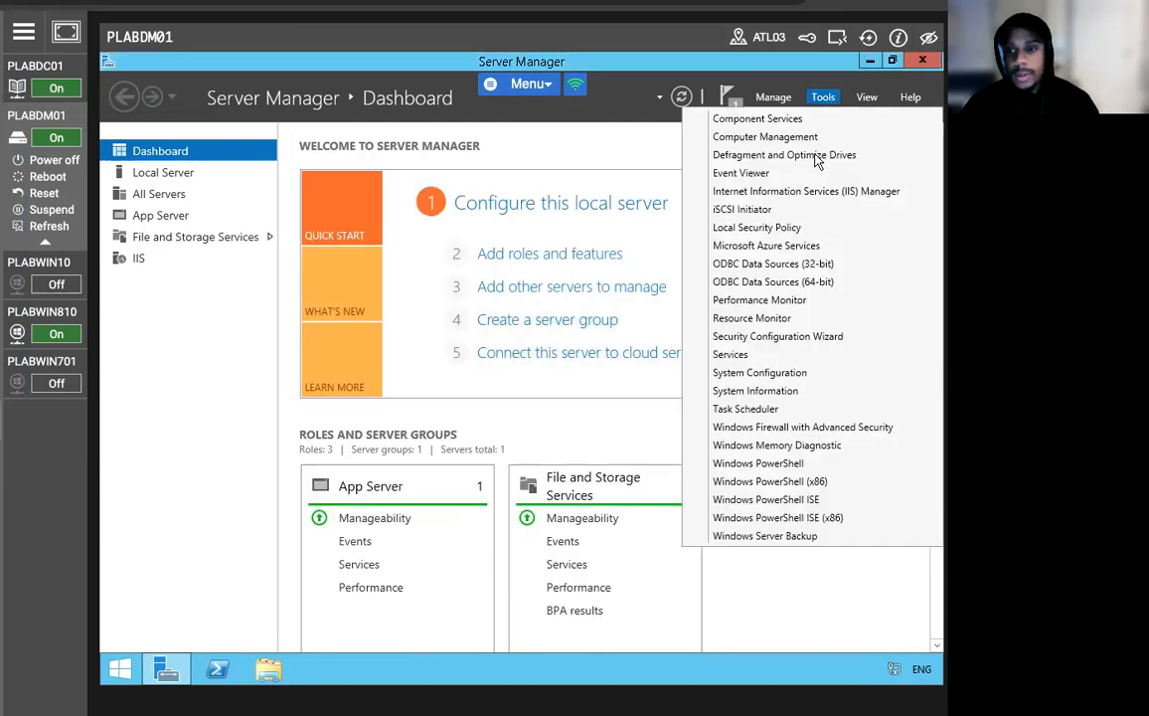
{"action": "left_click", "coordinate": [785, 358]}
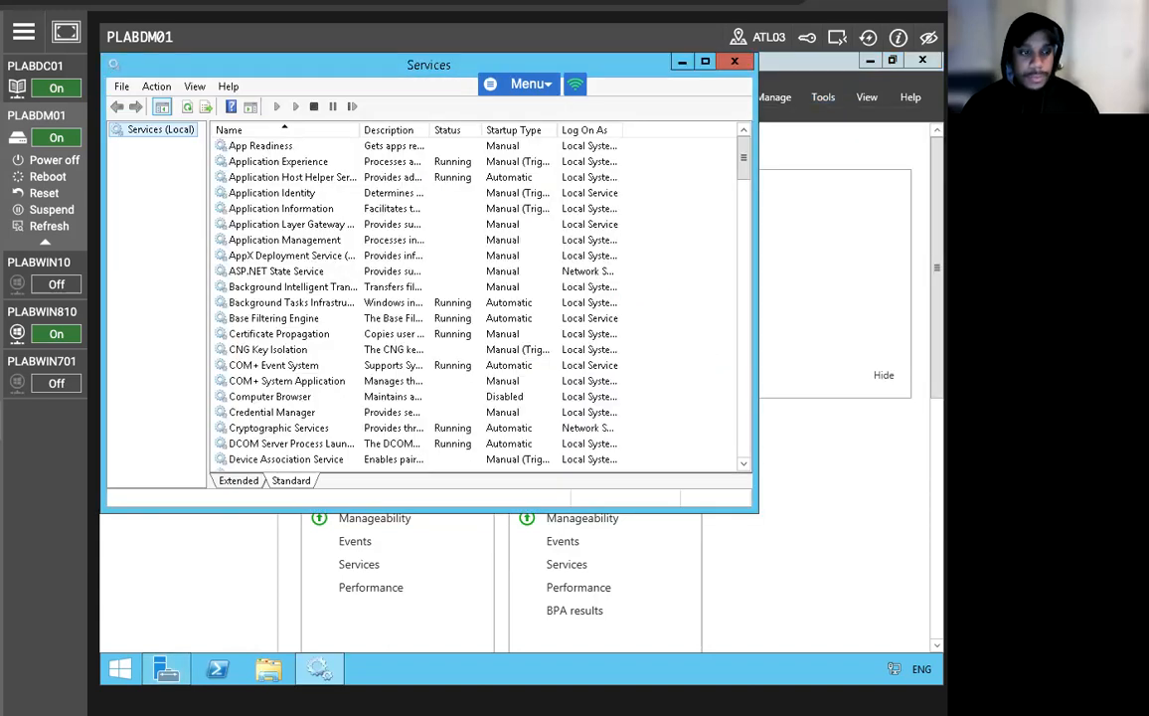
{"action": "left_click", "coordinate": [316, 353]}
{"action": "scroll", "coordinate": [294, 368], "scroll_direction": "down", "scroll_amount": 15}
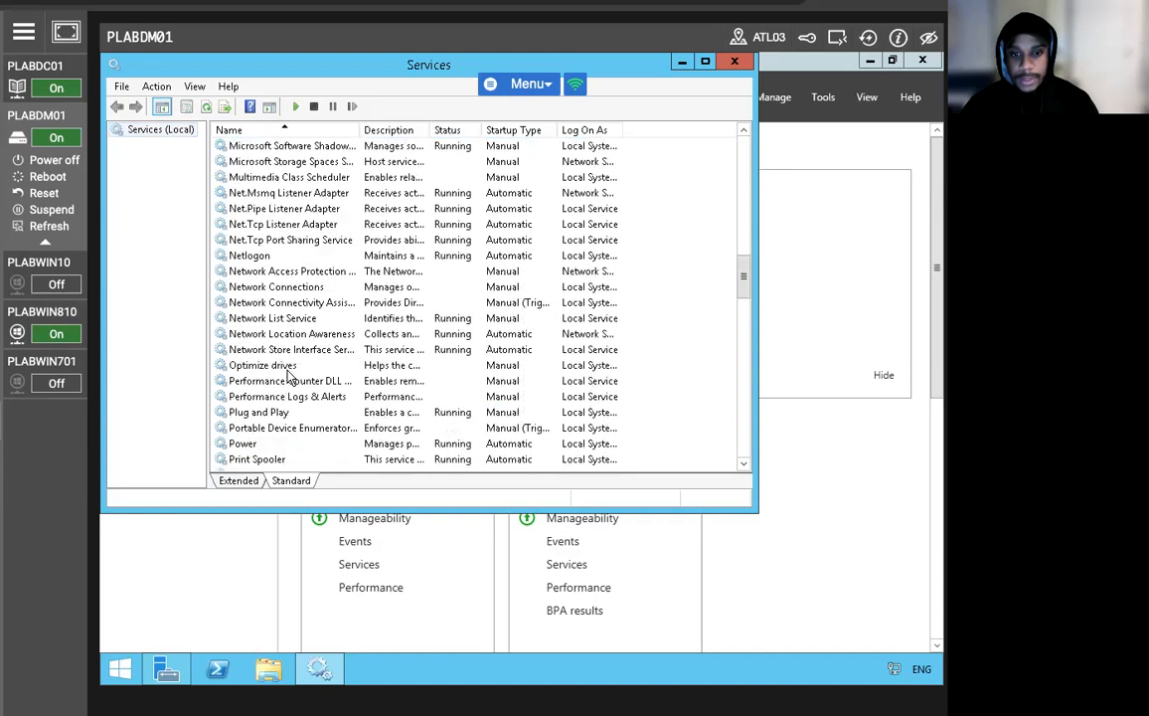
{"action": "scroll", "coordinate": [288, 376], "scroll_direction": "down", "scroll_amount": 9}
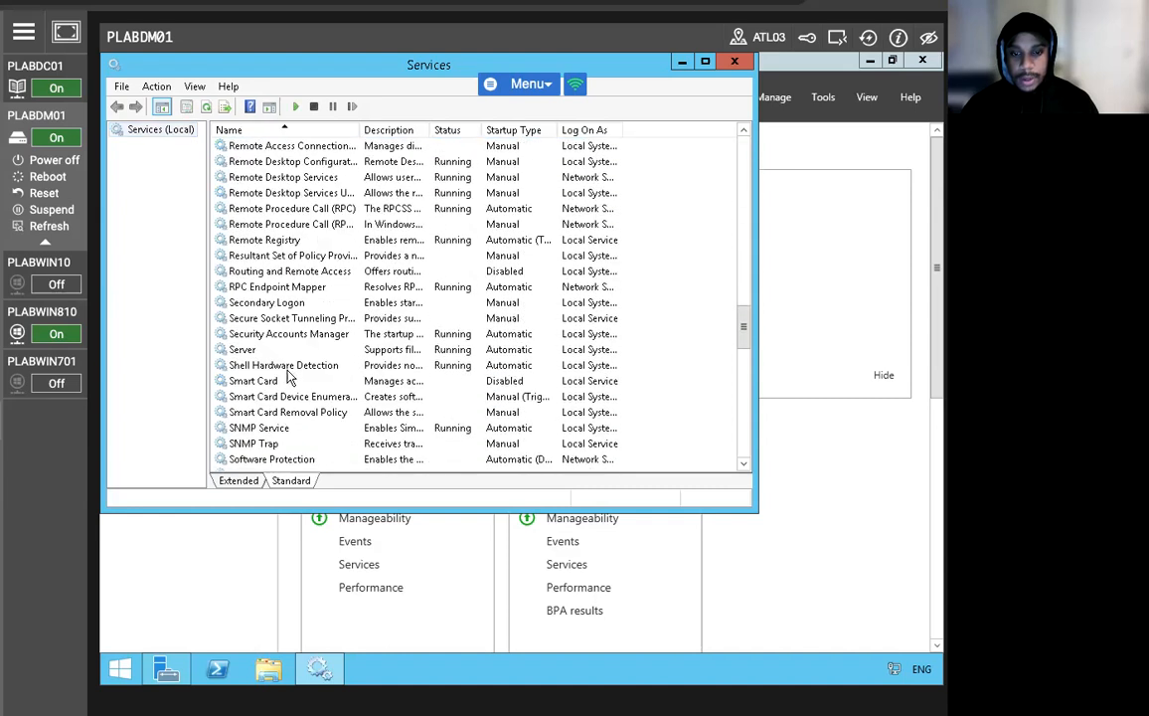
{"action": "right_click", "coordinate": [282, 432]}
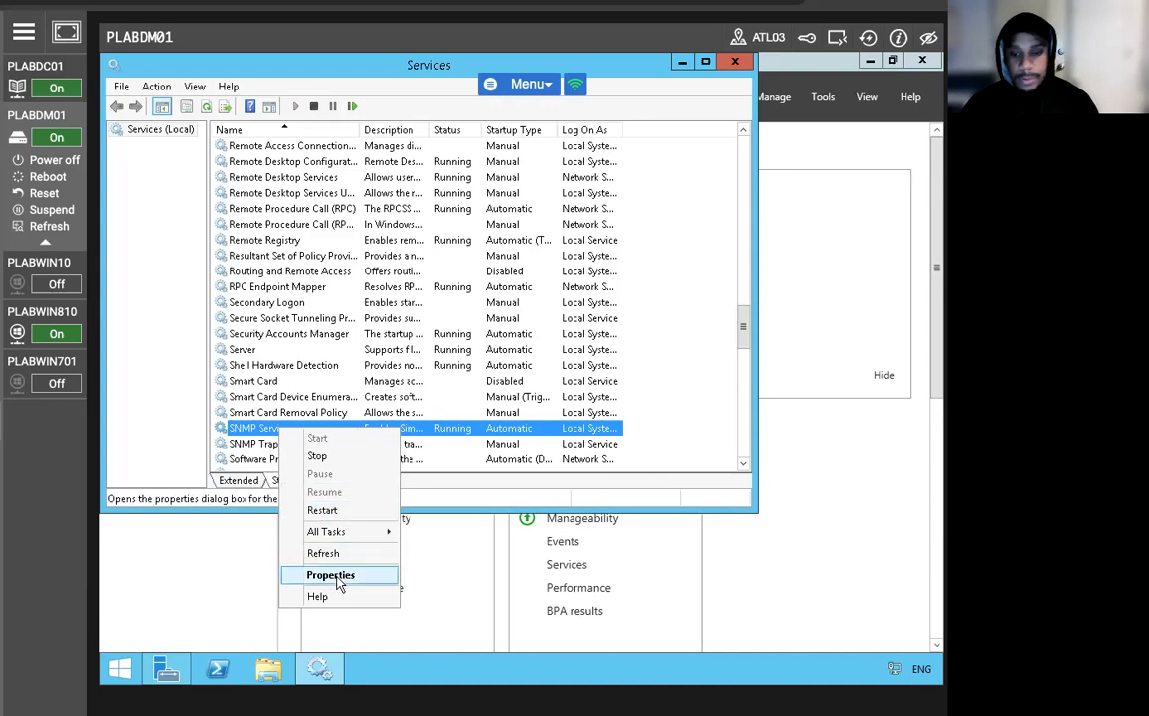
{"action": "left_click", "coordinate": [332, 575]}
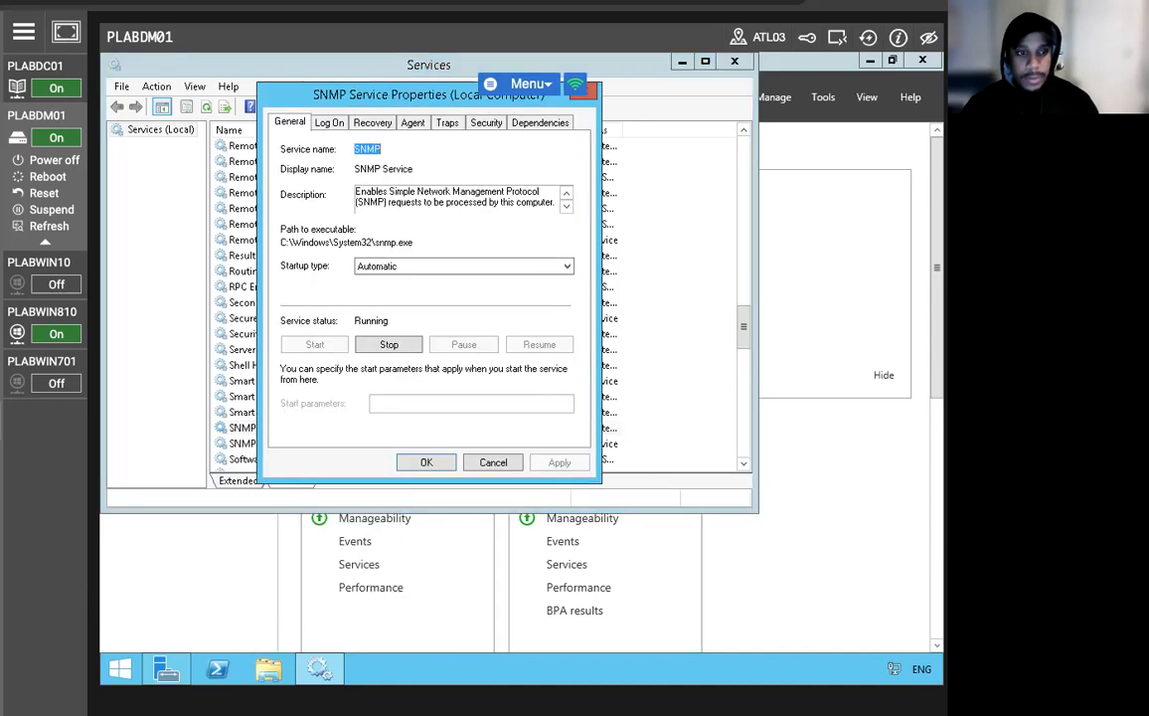
On the SNMP Agent settings, enable Physical and disable Internet, then apply and close.
{"action": "left_click", "coordinate": [412, 122]}
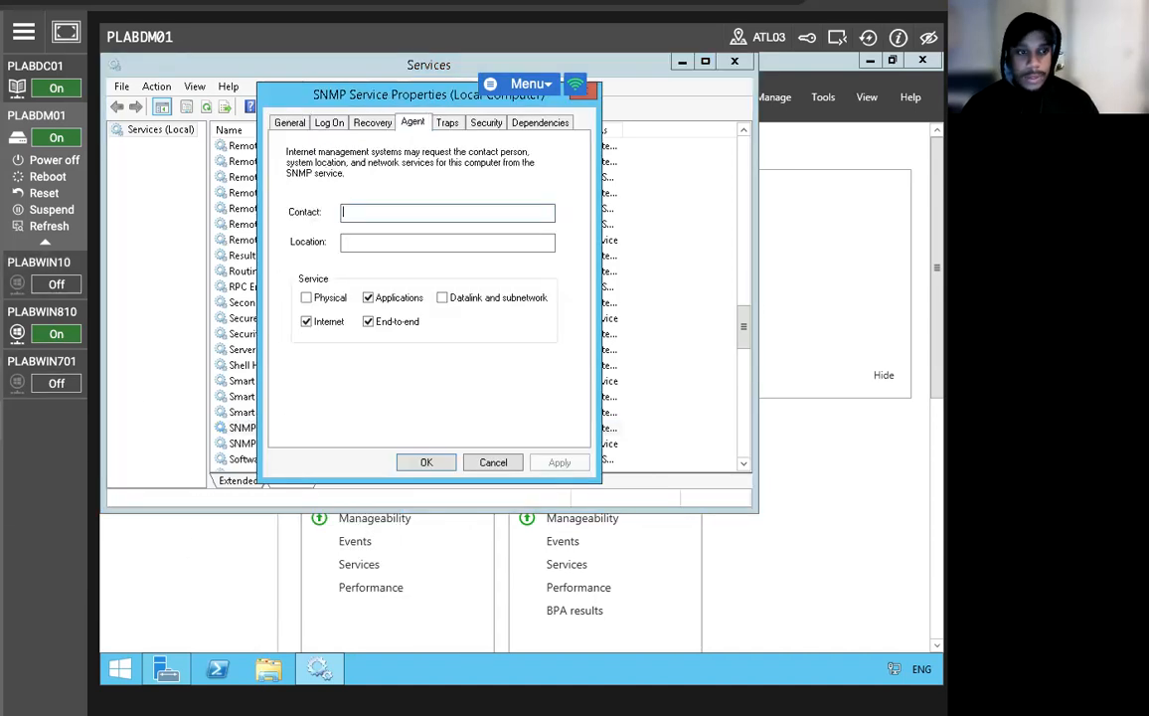
{"action": "left_click", "coordinate": [309, 299]}
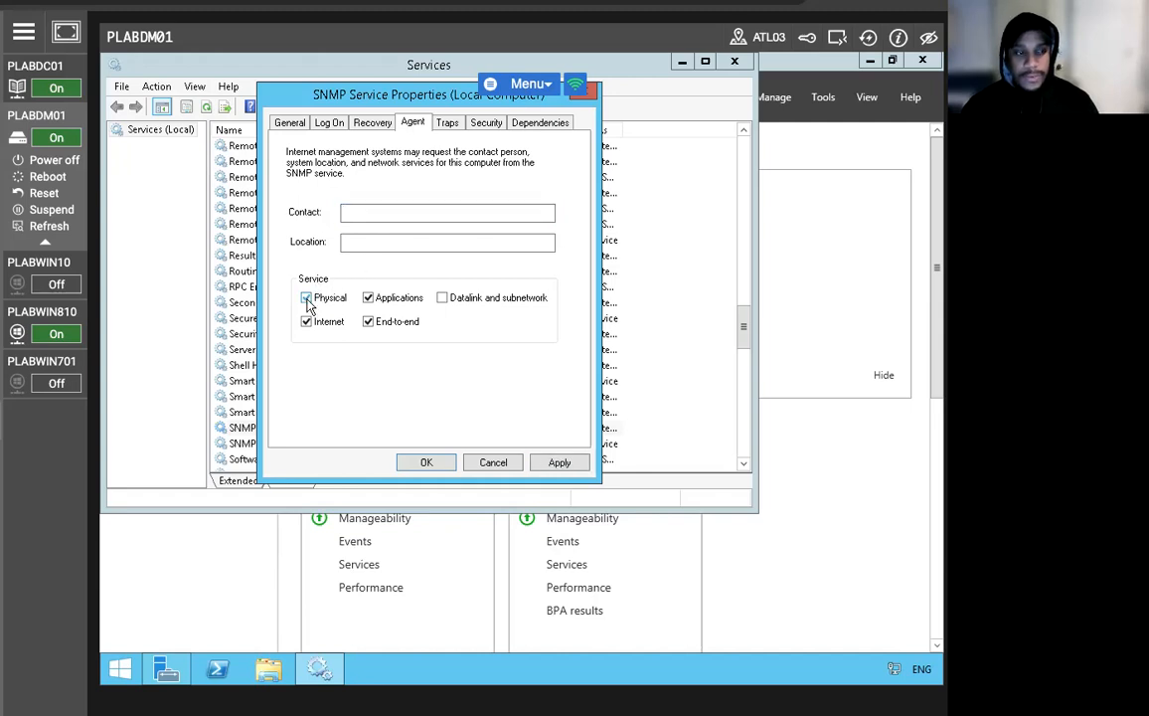
{"action": "left_click", "coordinate": [308, 322]}
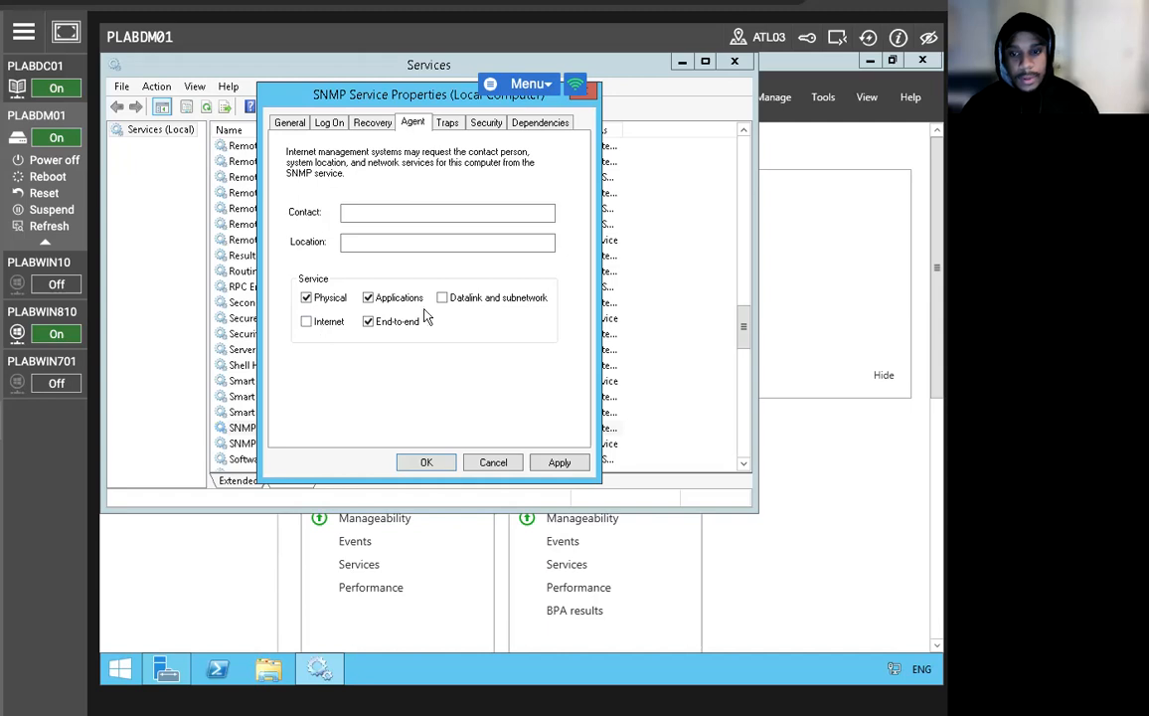
{"action": "left_click", "coordinate": [552, 464]}
{"action": "left_click", "coordinate": [426, 463]}
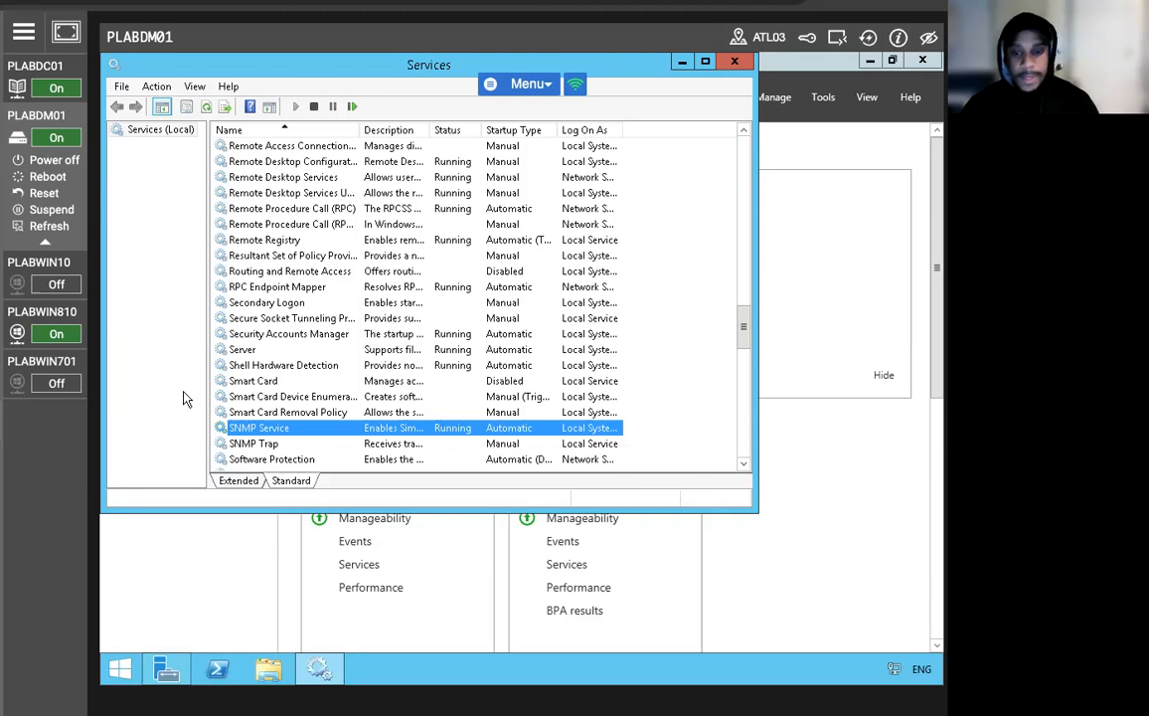
{"action": "right_click", "coordinate": [296, 430]}
Add CLASSROOM as a trap community on the Traps tab and start a new trap destination entry.
{"action": "left_click", "coordinate": [359, 573]}
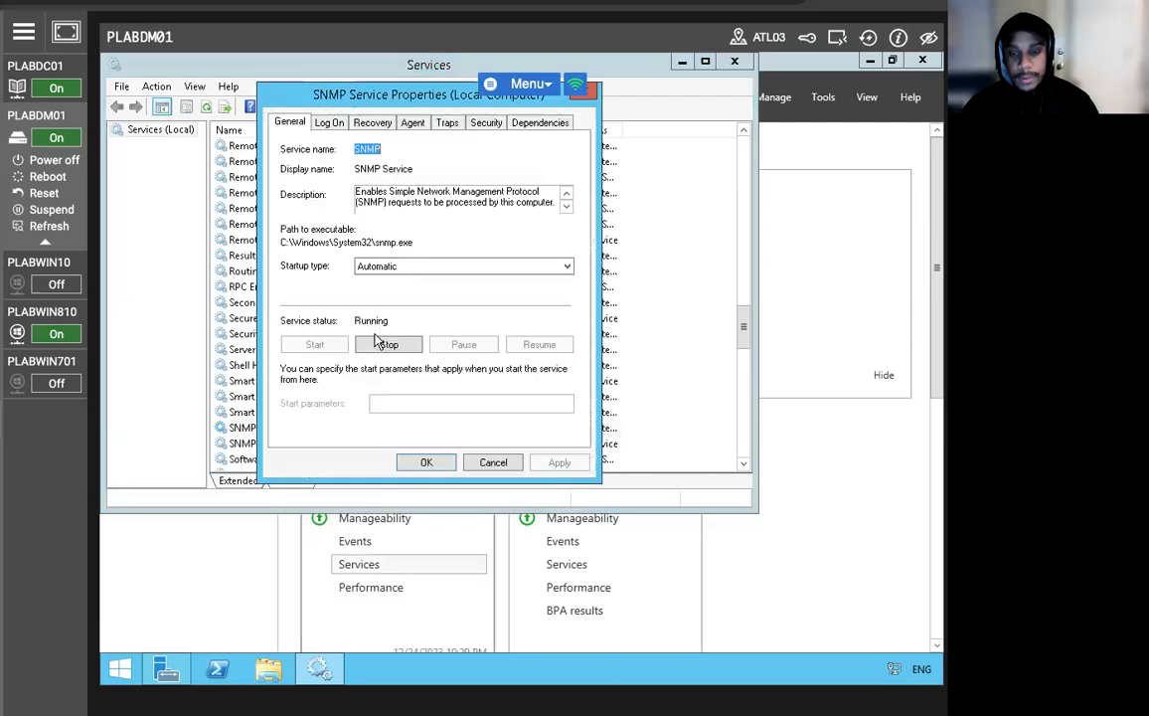
{"action": "left_click", "coordinate": [446, 122]}
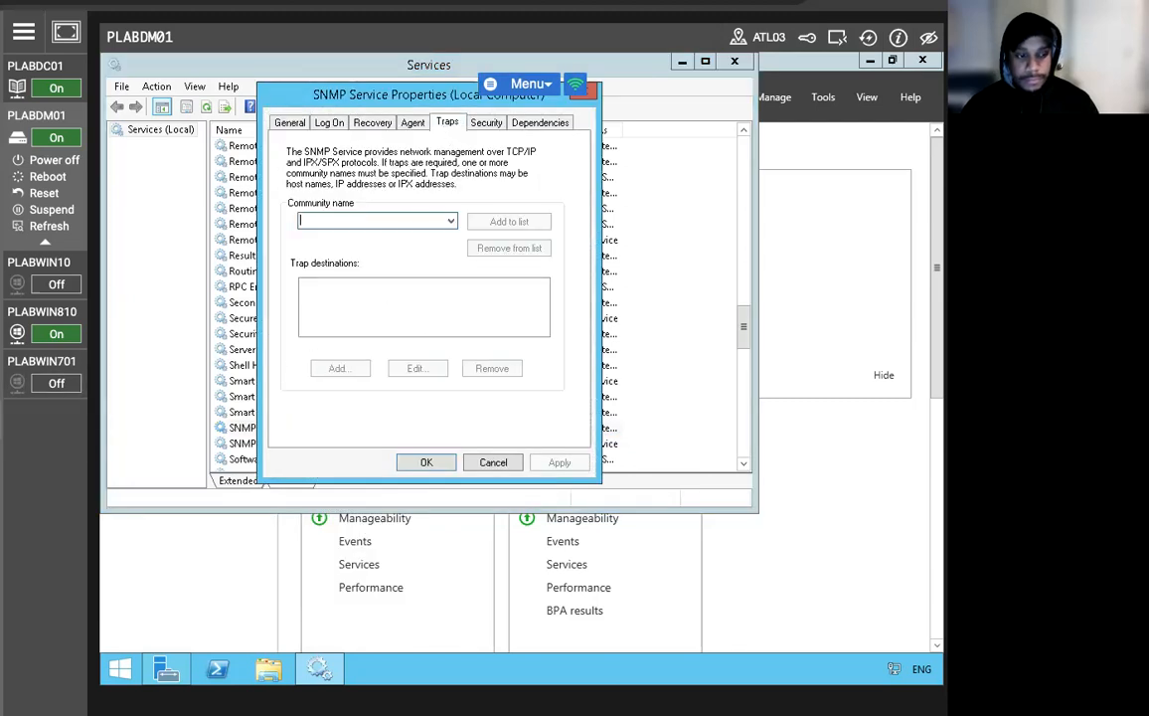
{"action": "type", "text": "CLASSROOM"}
{"action": "mouse_move", "coordinate": [56, 425]}
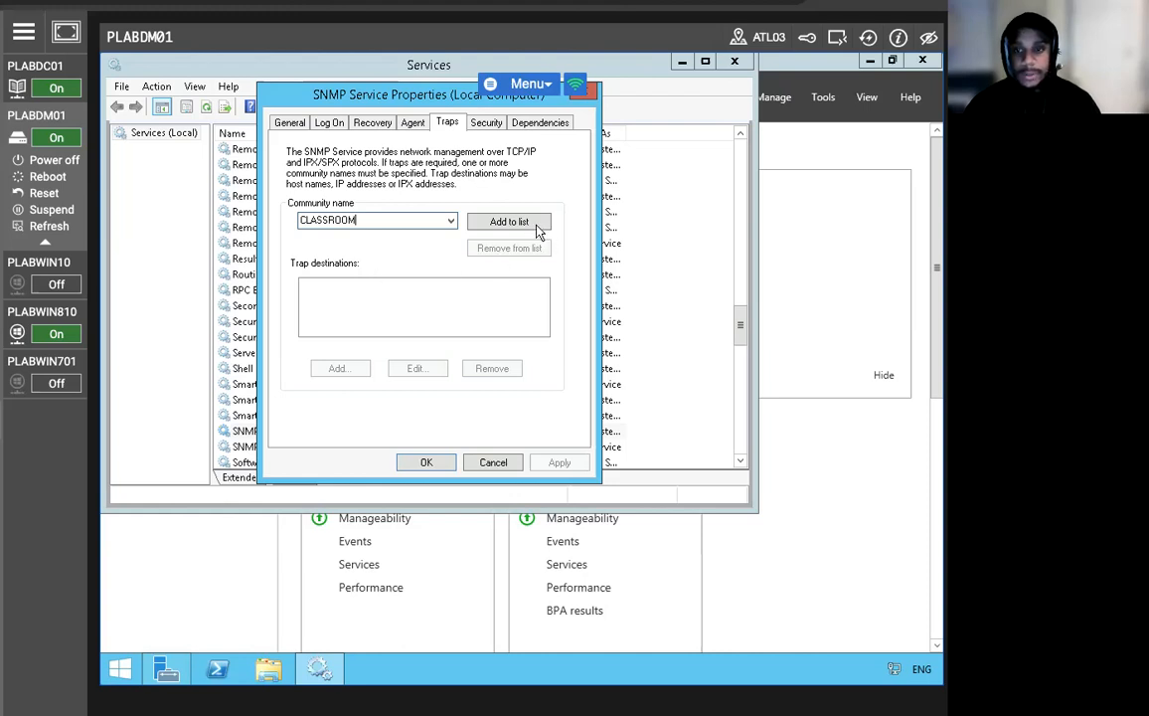
{"action": "left_click", "coordinate": [502, 221]}
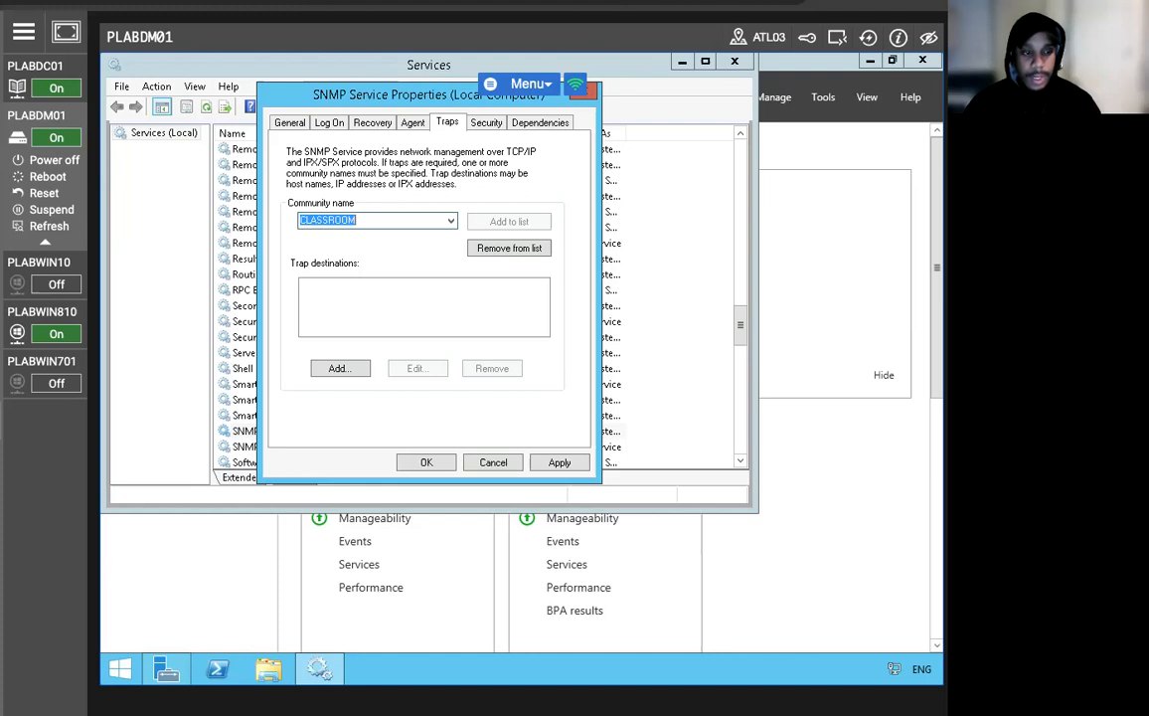
{"action": "left_click", "coordinate": [312, 367]}
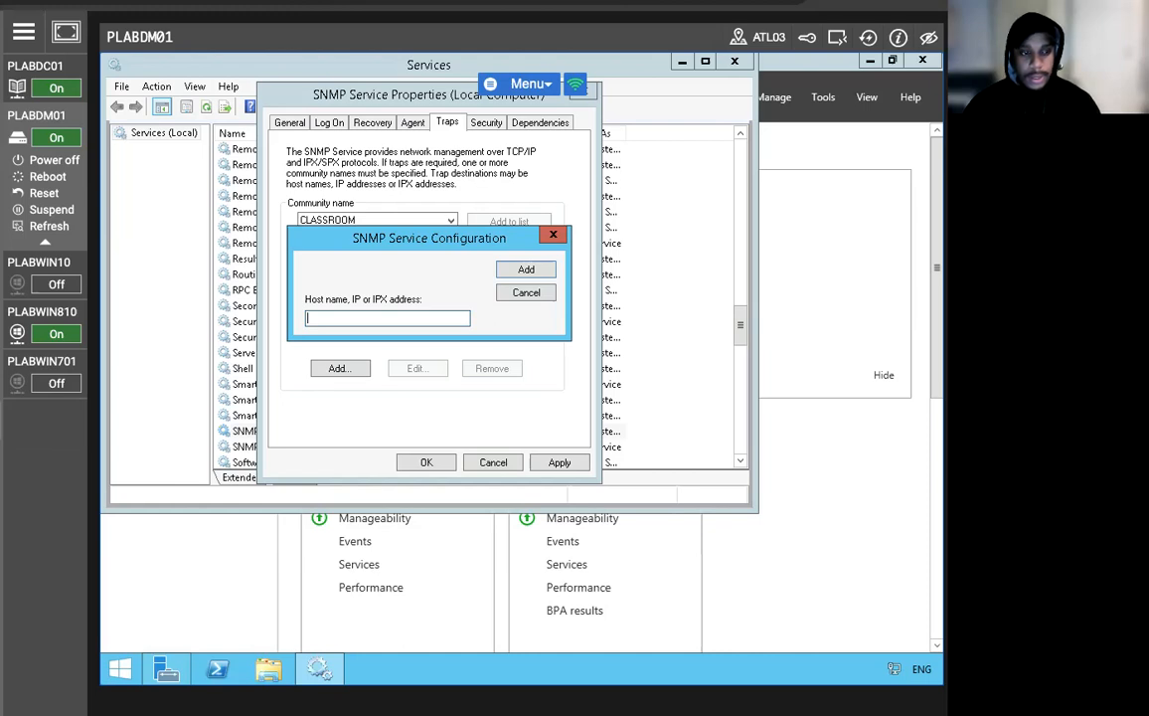
Add PLABWIN810 as the CLASSROOM trap destination and save the SNMP Service properties.
{"action": "type", "text": "PLAB"}
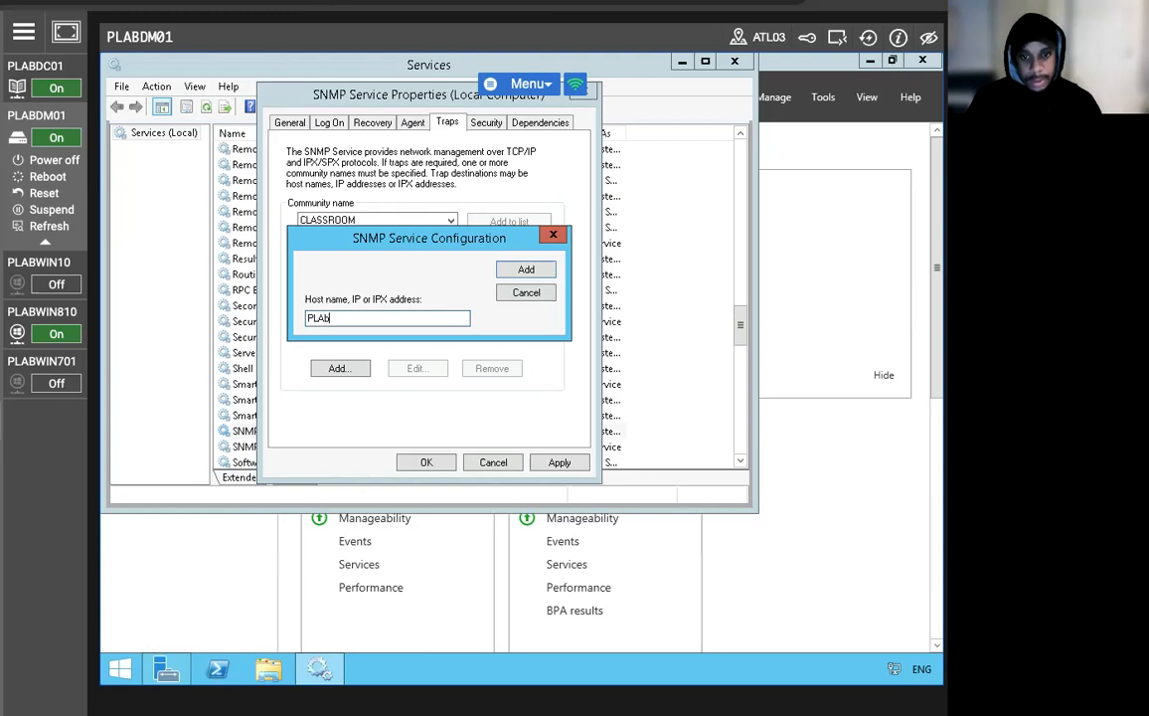
{"action": "key", "text": "BackSpace"}
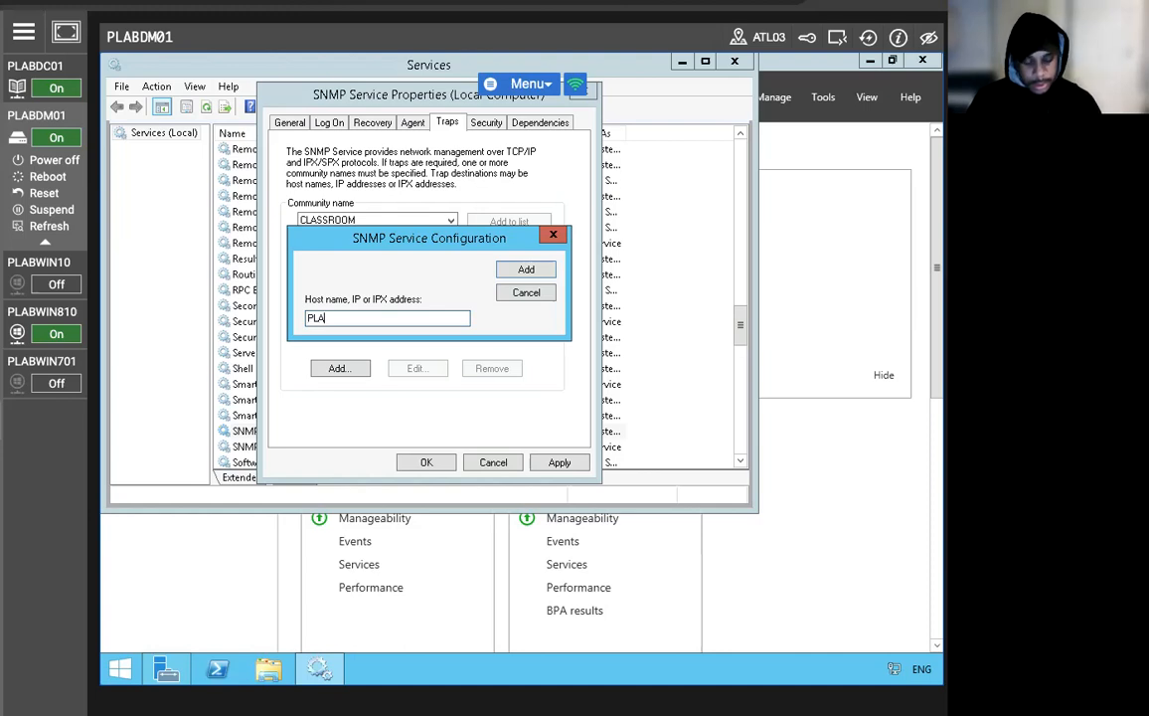
{"action": "type", "text": "B"}
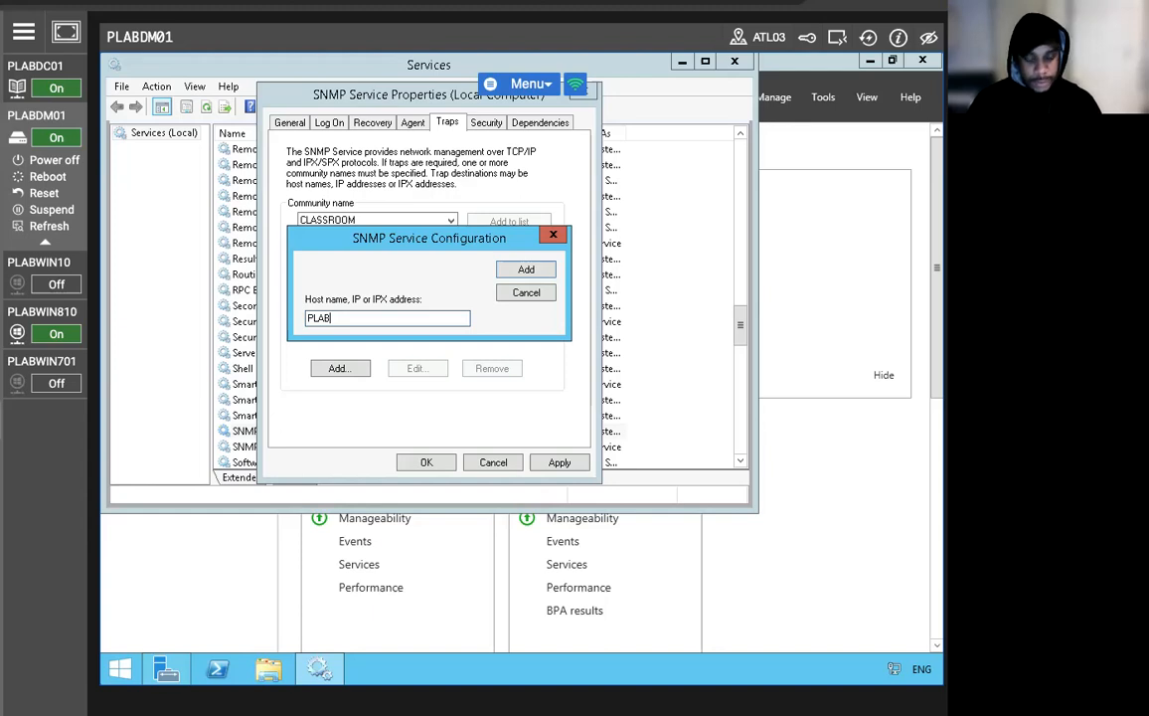
{"action": "type", "text": "WIN"}
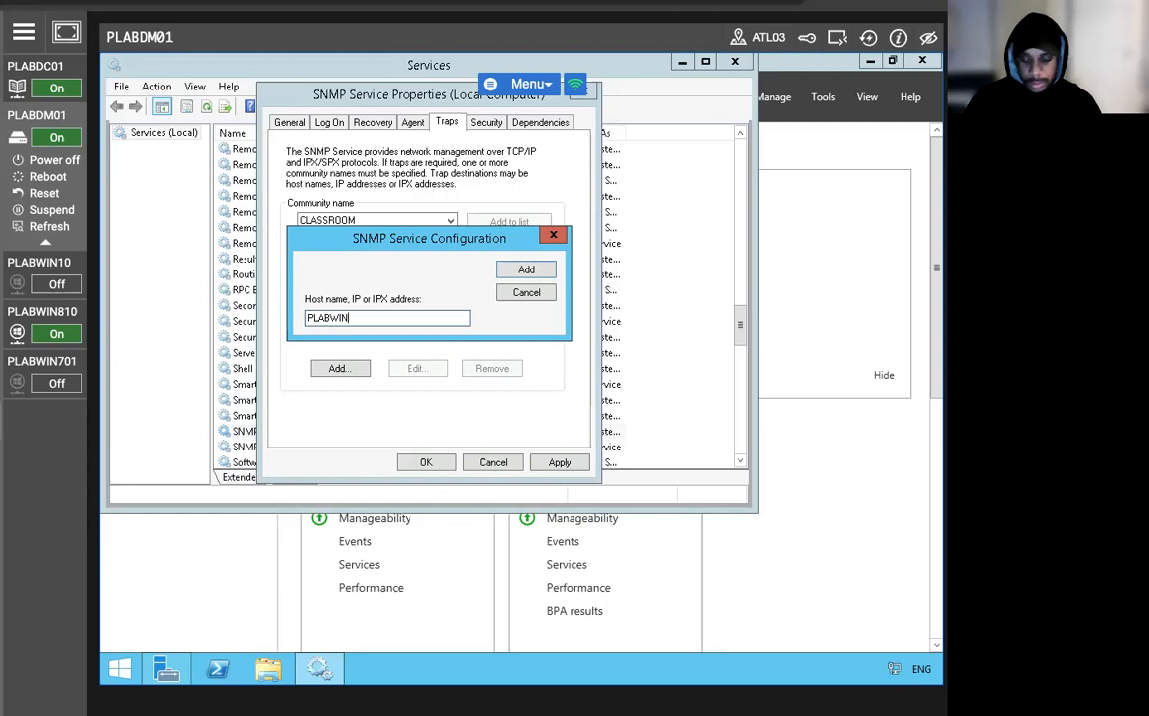
{"action": "type", "text": "810"}
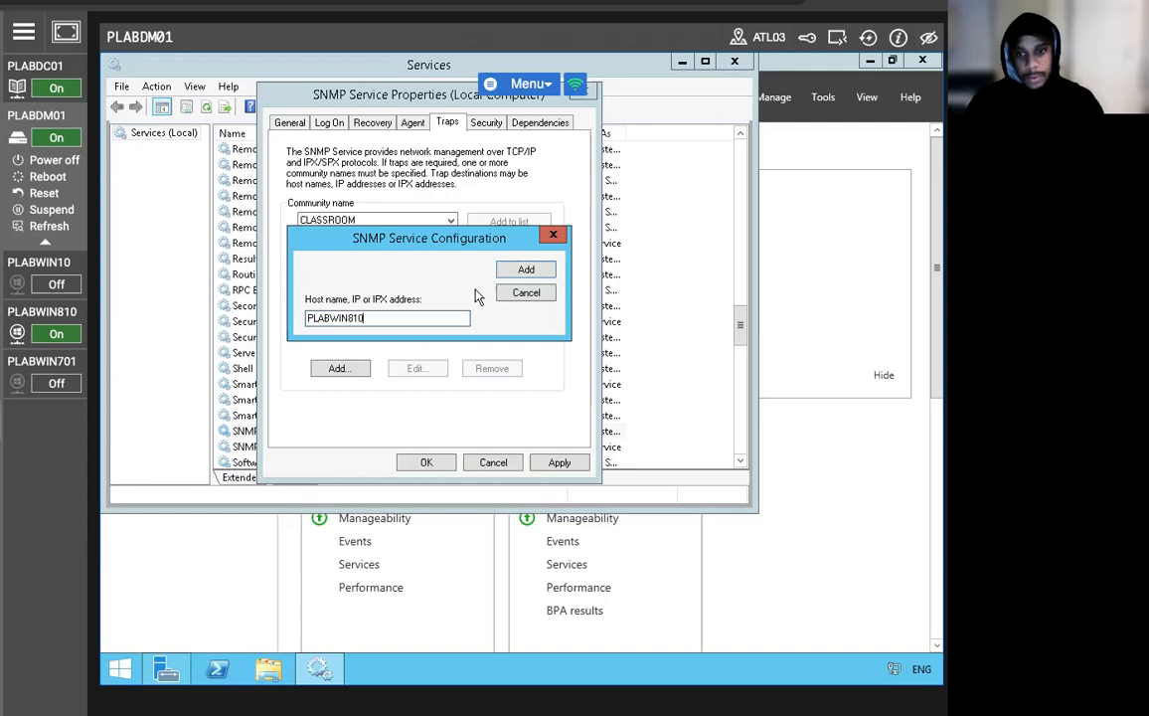
{"action": "left_click", "coordinate": [525, 270]}
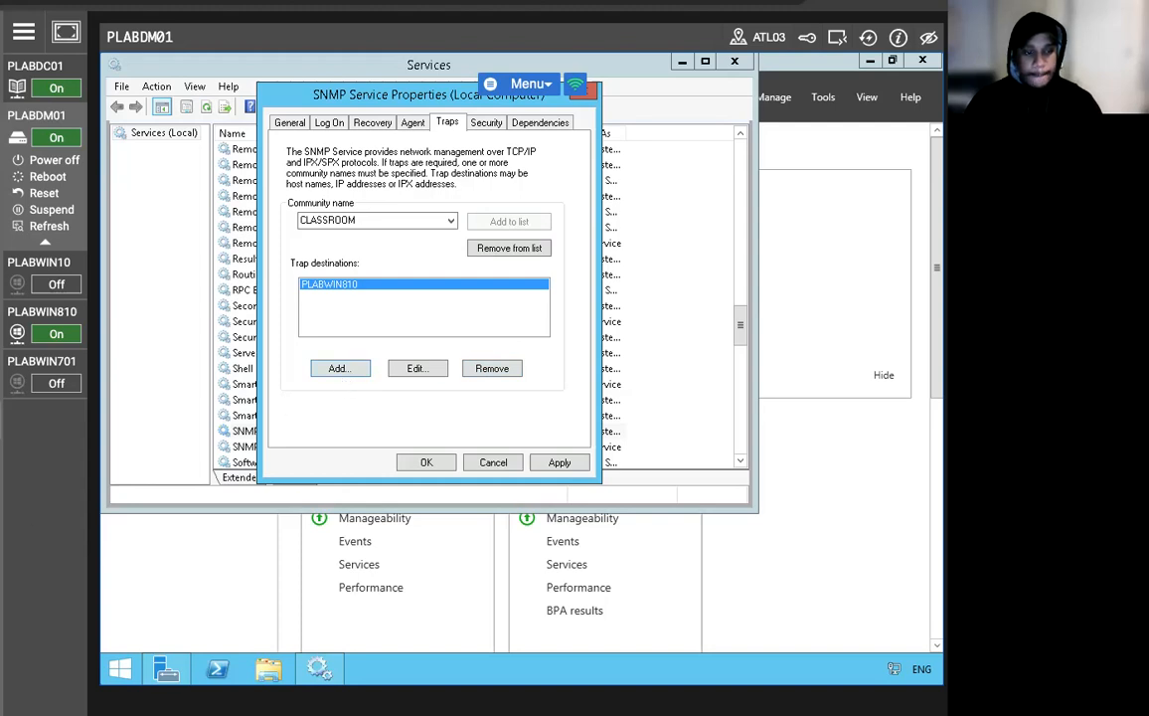
{"action": "left_click", "coordinate": [556, 463]}
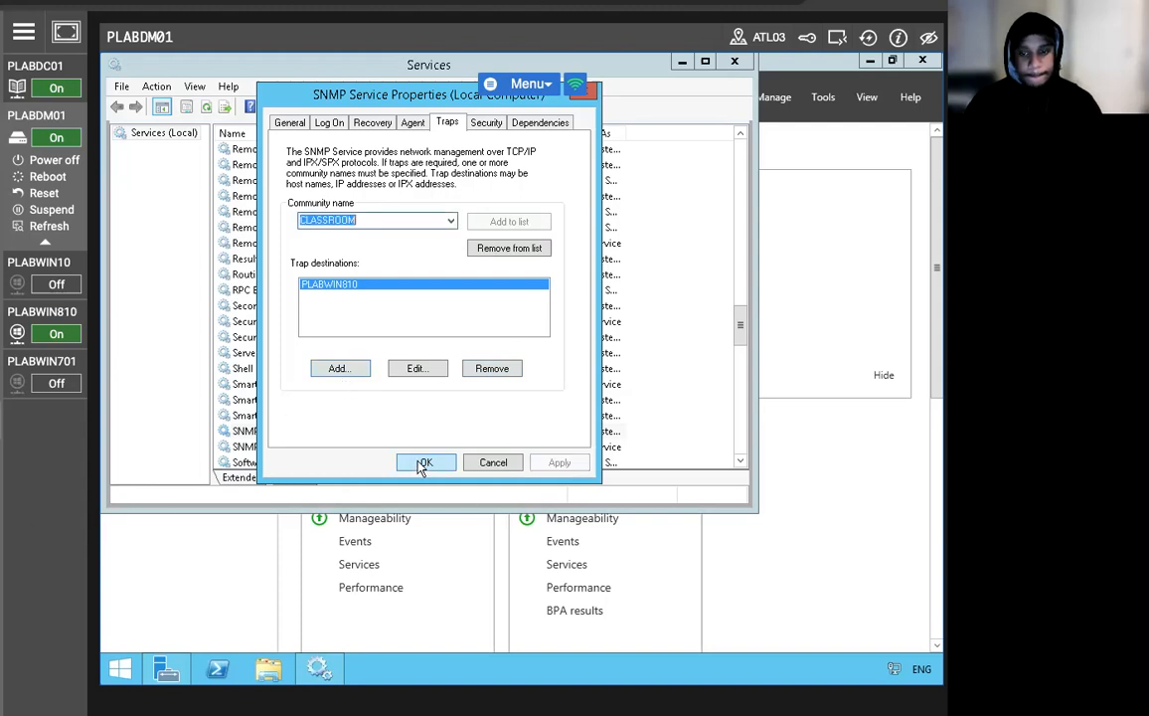
{"action": "left_click", "coordinate": [423, 463]}
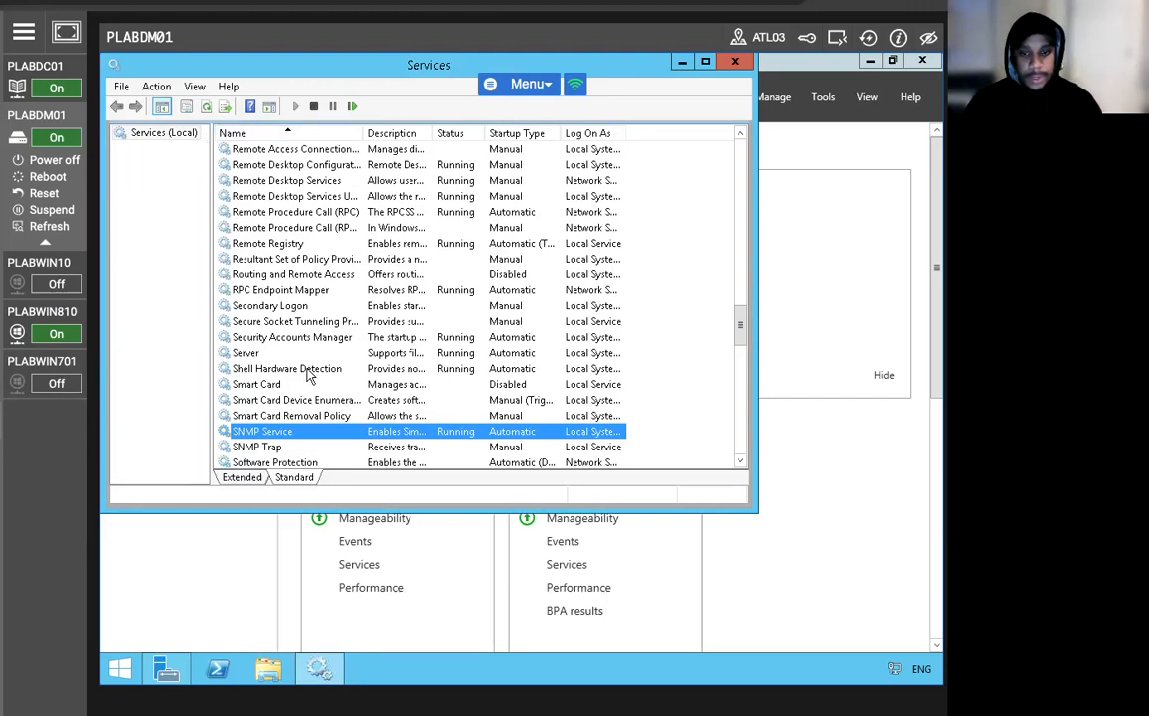
On the SNMP Security settings, add CLASSROOM as an accepted read-only community.
{"action": "right_click", "coordinate": [294, 436]}
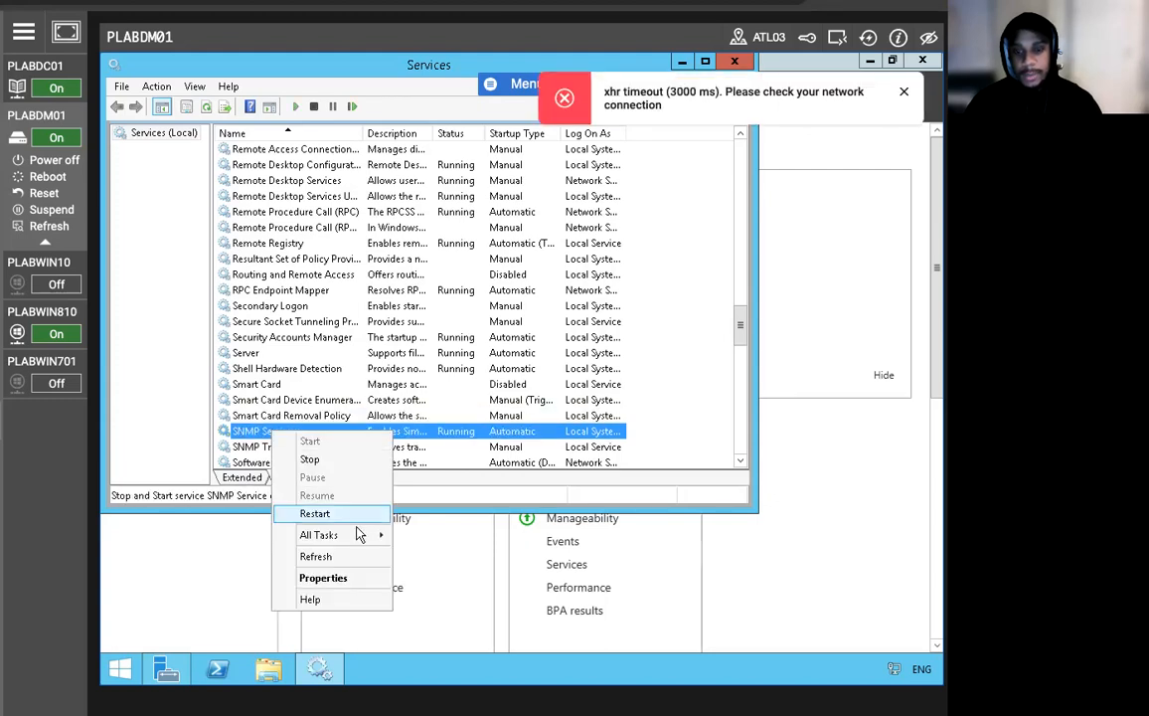
{"action": "left_click", "coordinate": [325, 579]}
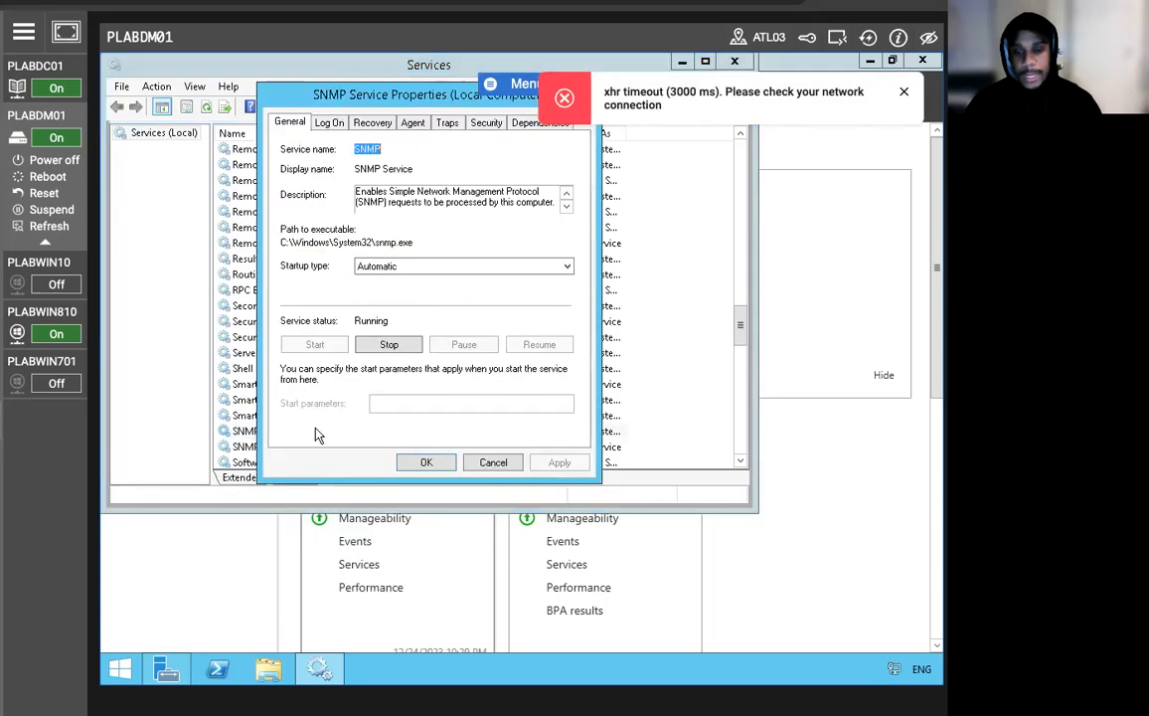
{"action": "left_click", "coordinate": [486, 122]}
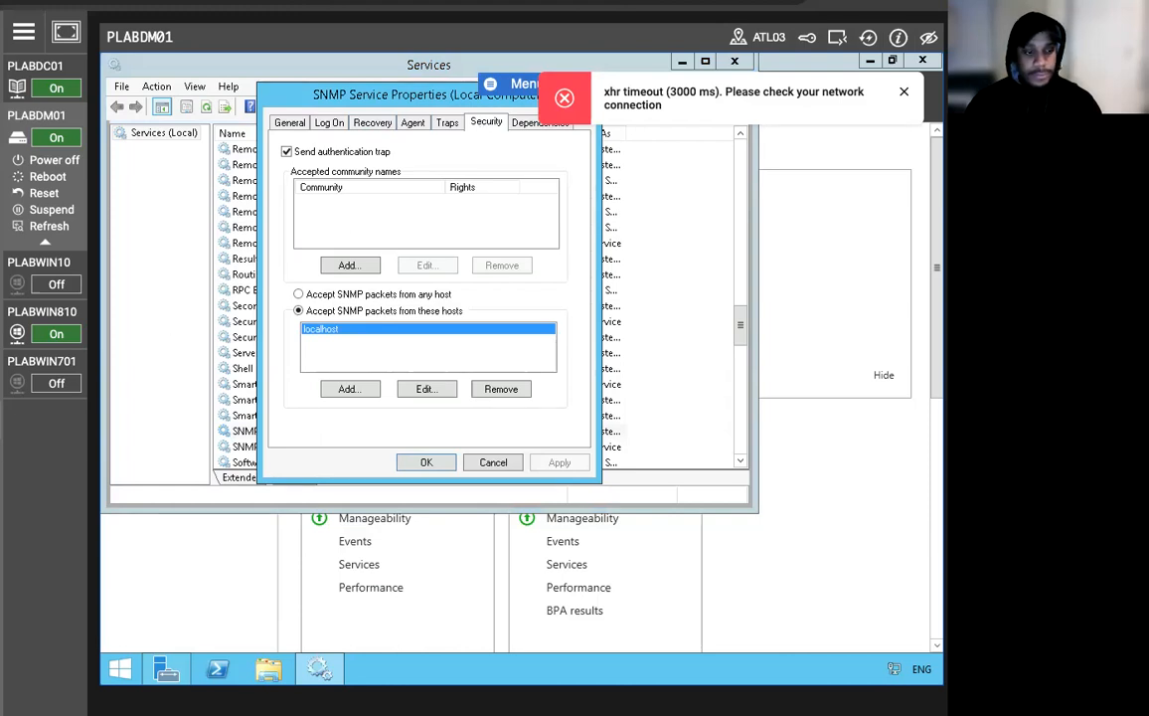
{"action": "left_click", "coordinate": [349, 266]}
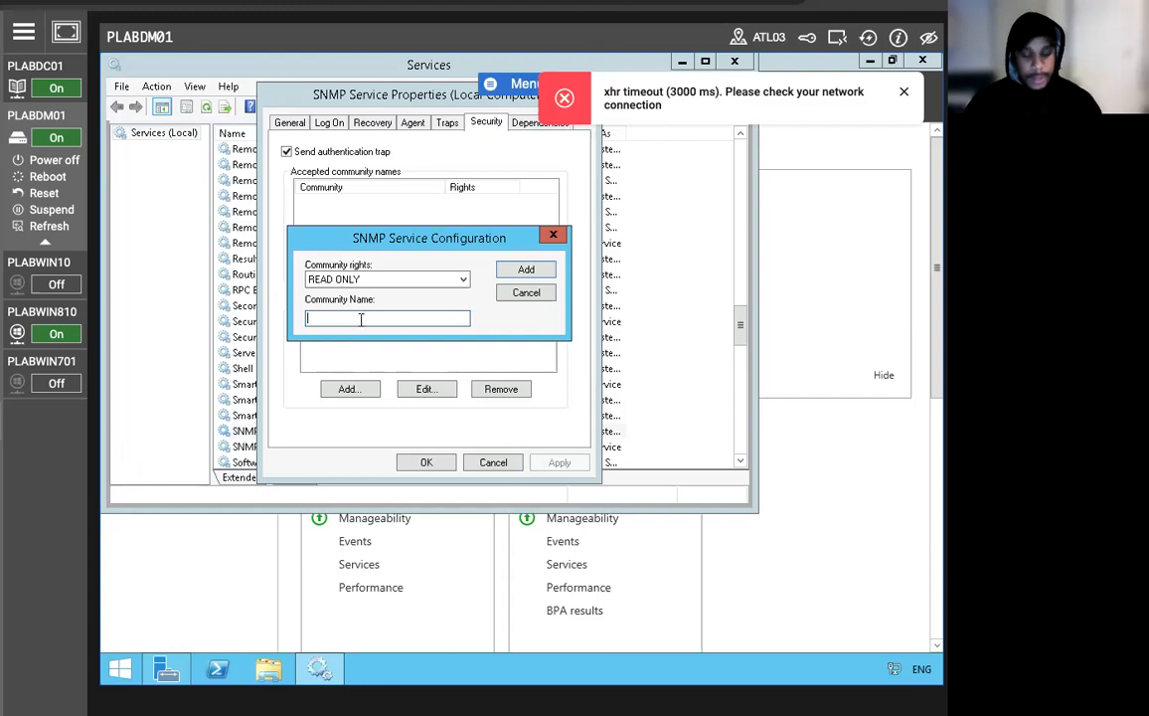
{"action": "type", "text": "CLASS"}
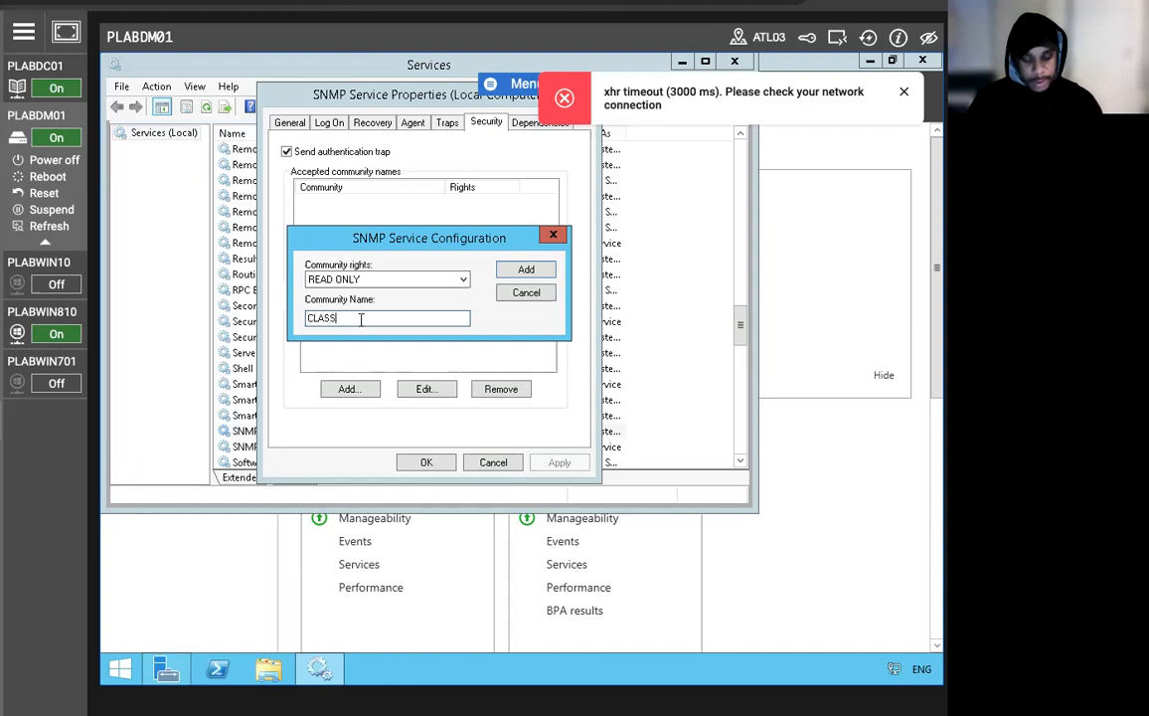
{"action": "type", "text": "ROOM"}
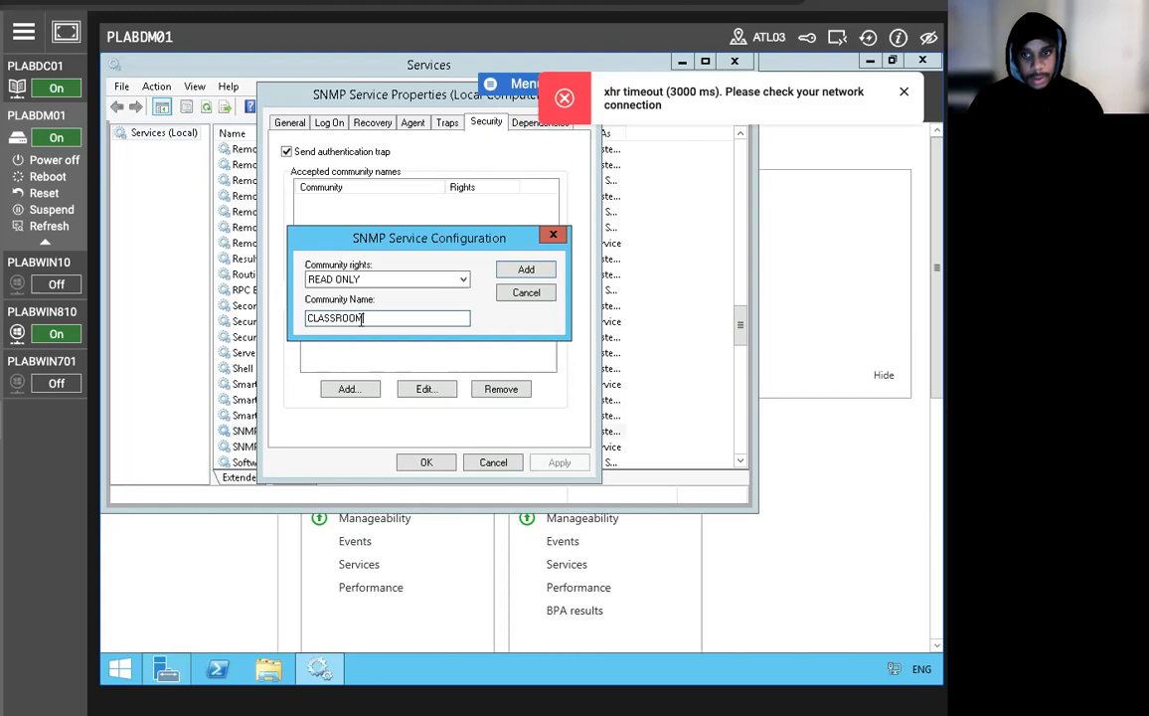
{"action": "left_click", "coordinate": [526, 270]}
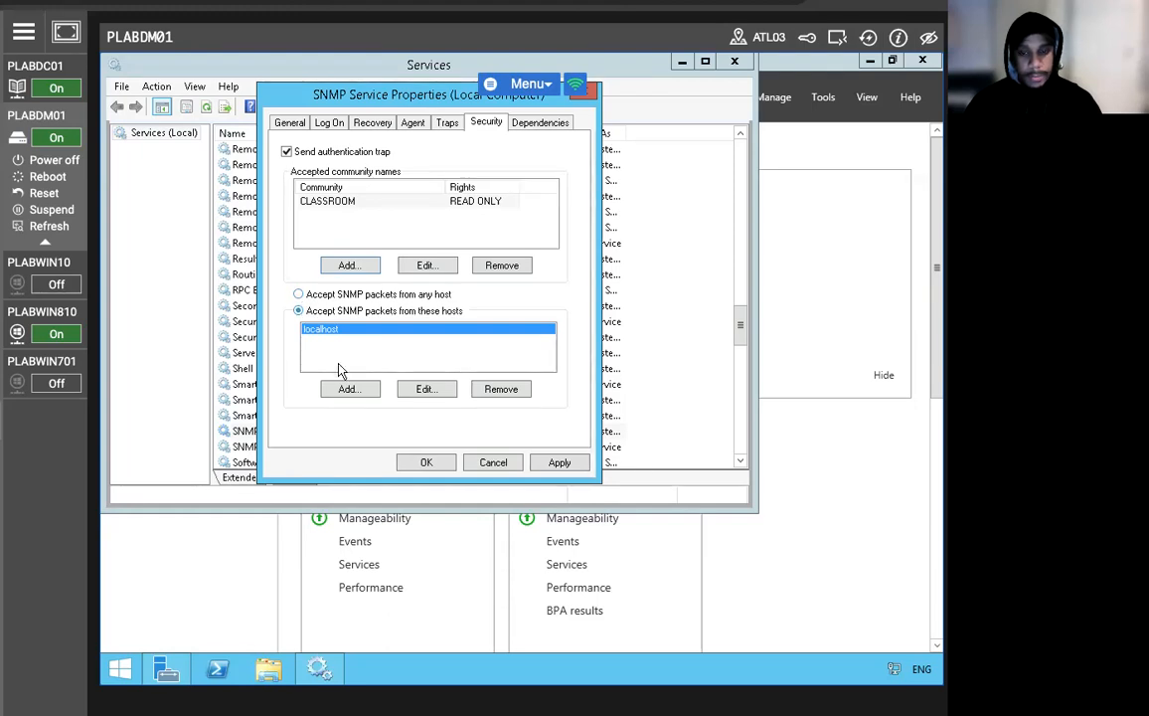
Allow SNMP packets from PLABWIN810 as well, then apply and close the properties.
{"action": "left_click", "coordinate": [348, 389]}
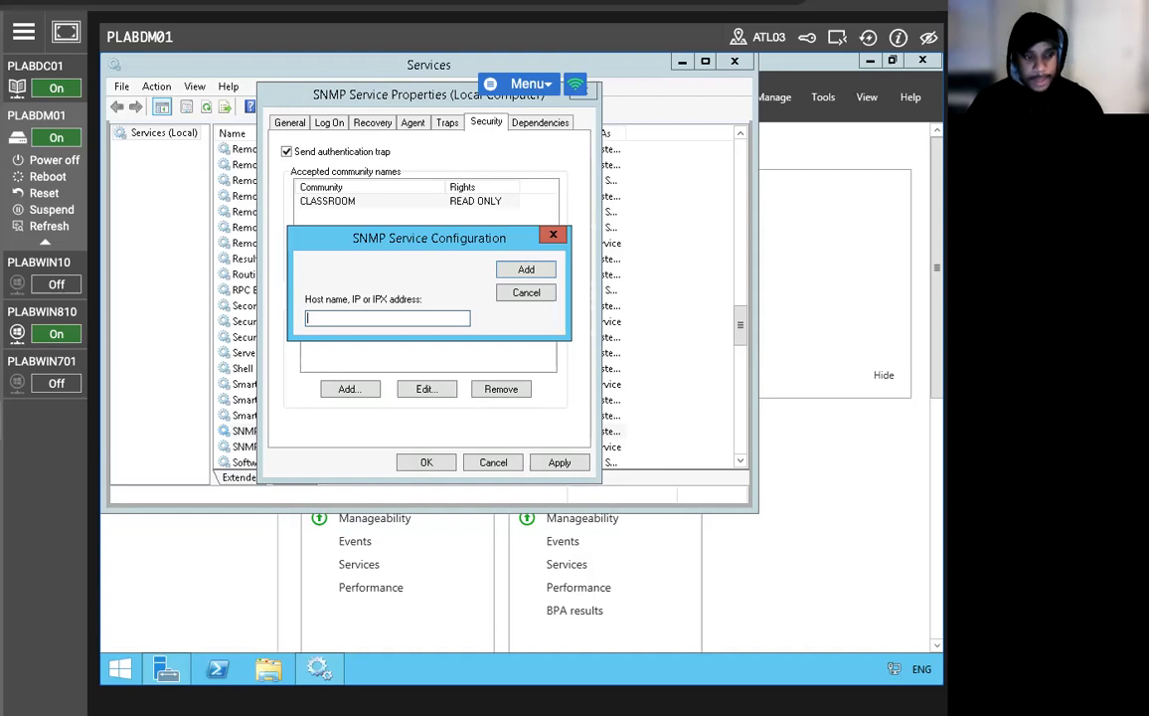
{"action": "type", "text": "PLABW"}
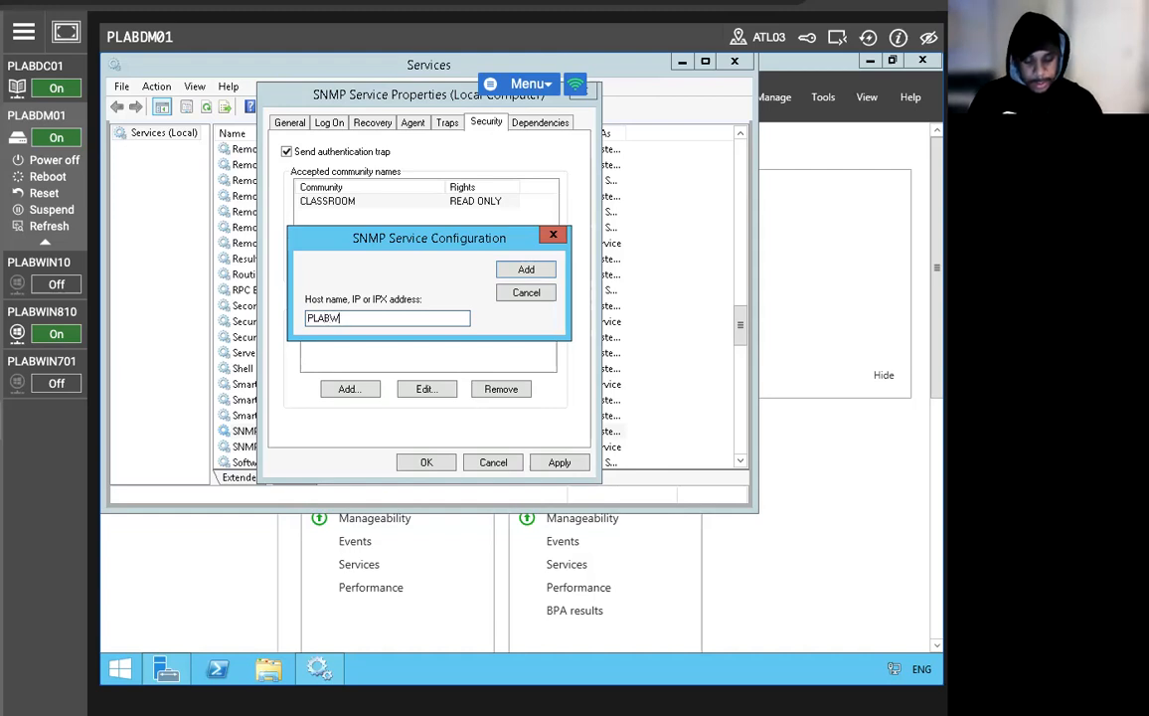
{"action": "type", "text": "IN810"}
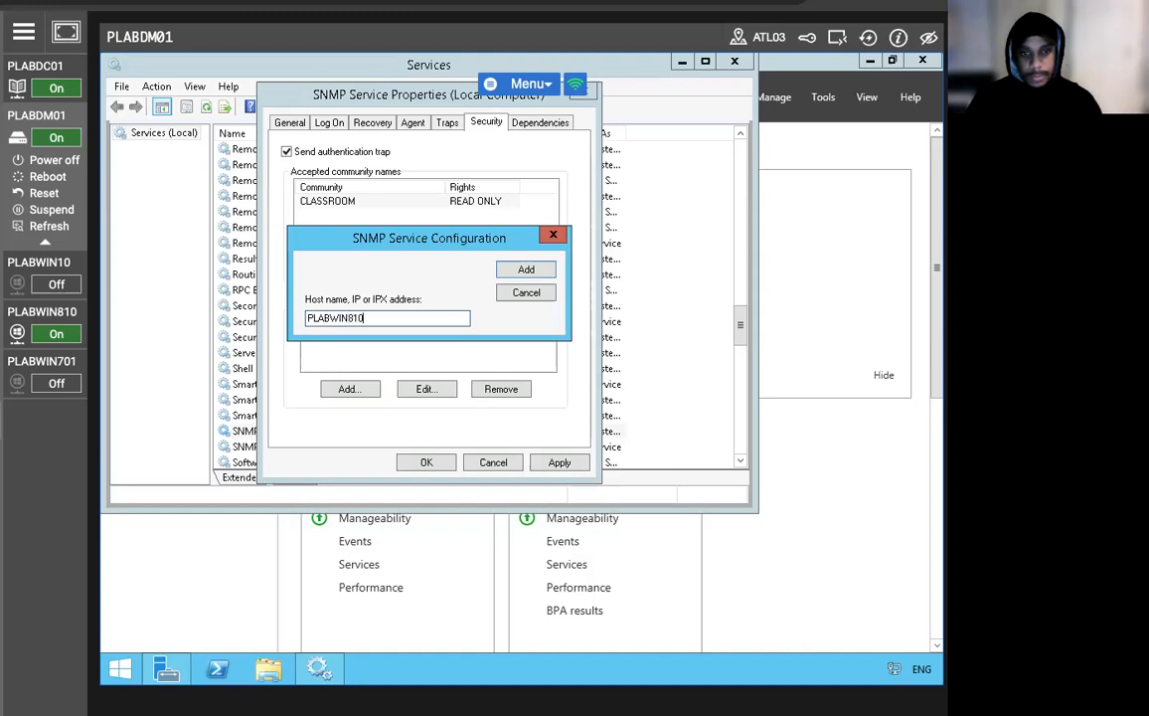
{"action": "left_click", "coordinate": [526, 270]}
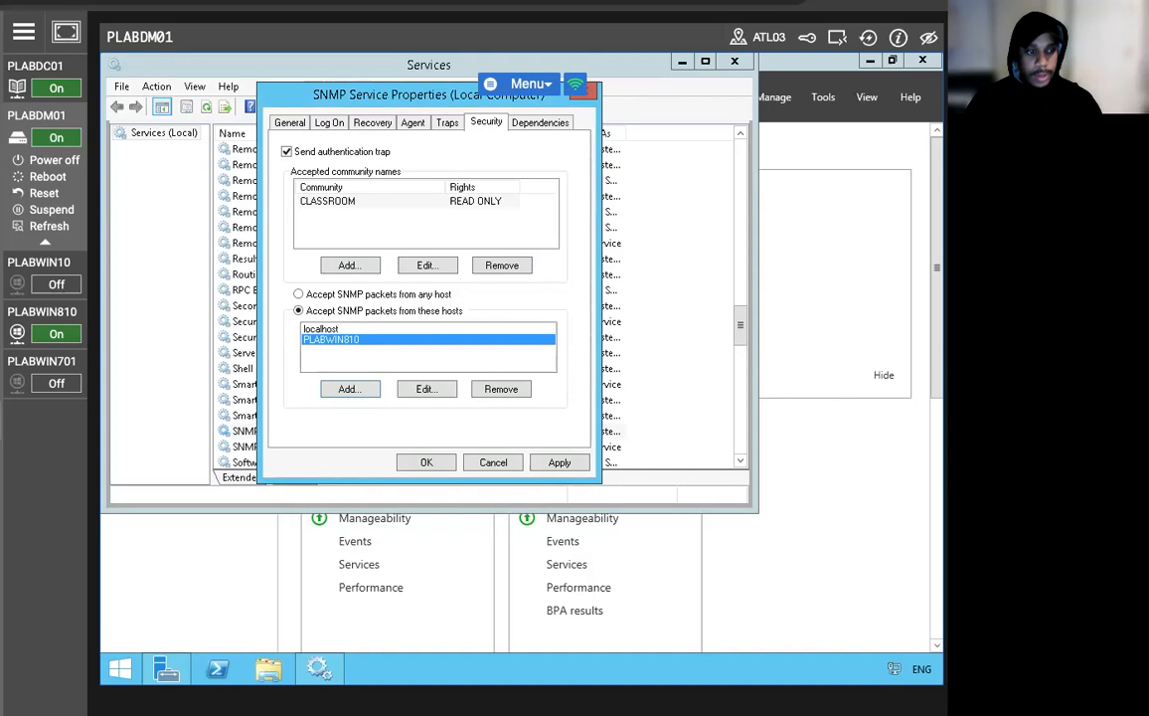
{"action": "left_click", "coordinate": [558, 463]}
{"action": "left_click", "coordinate": [425, 463]}
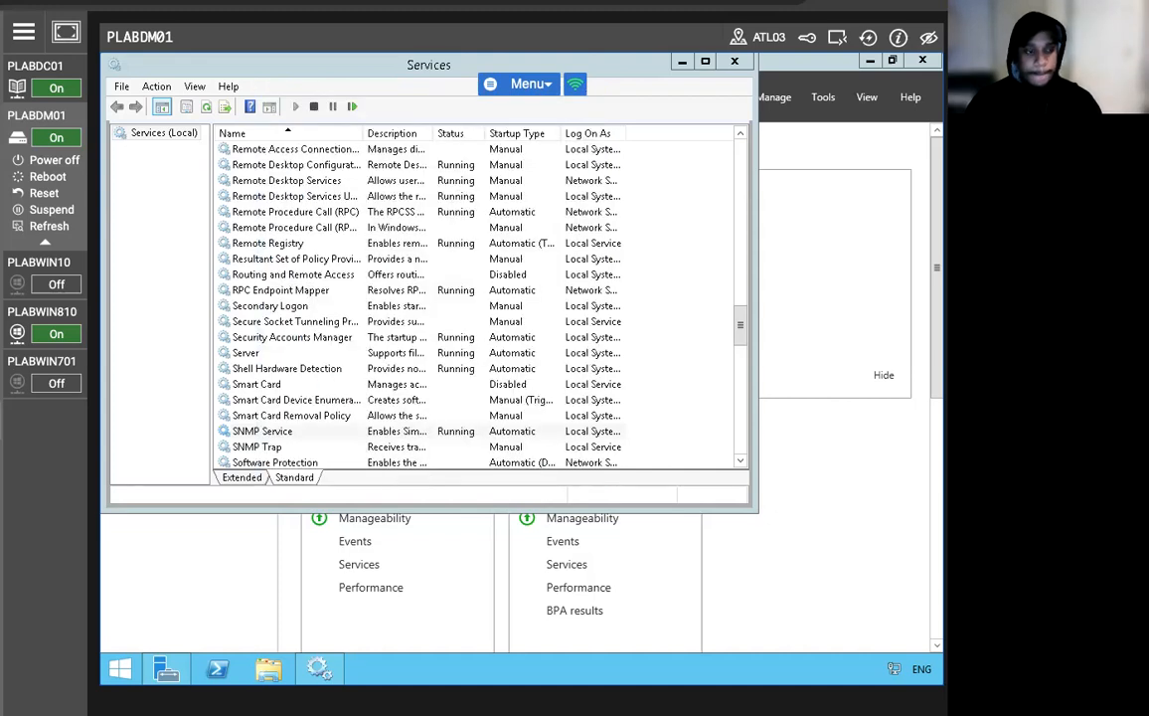
Minimize Services and Server Manager on PLABDM01, then switch to the PLABWIN810 machine.
{"action": "left_click", "coordinate": [686, 63]}
{"action": "left_click", "coordinate": [869, 60]}
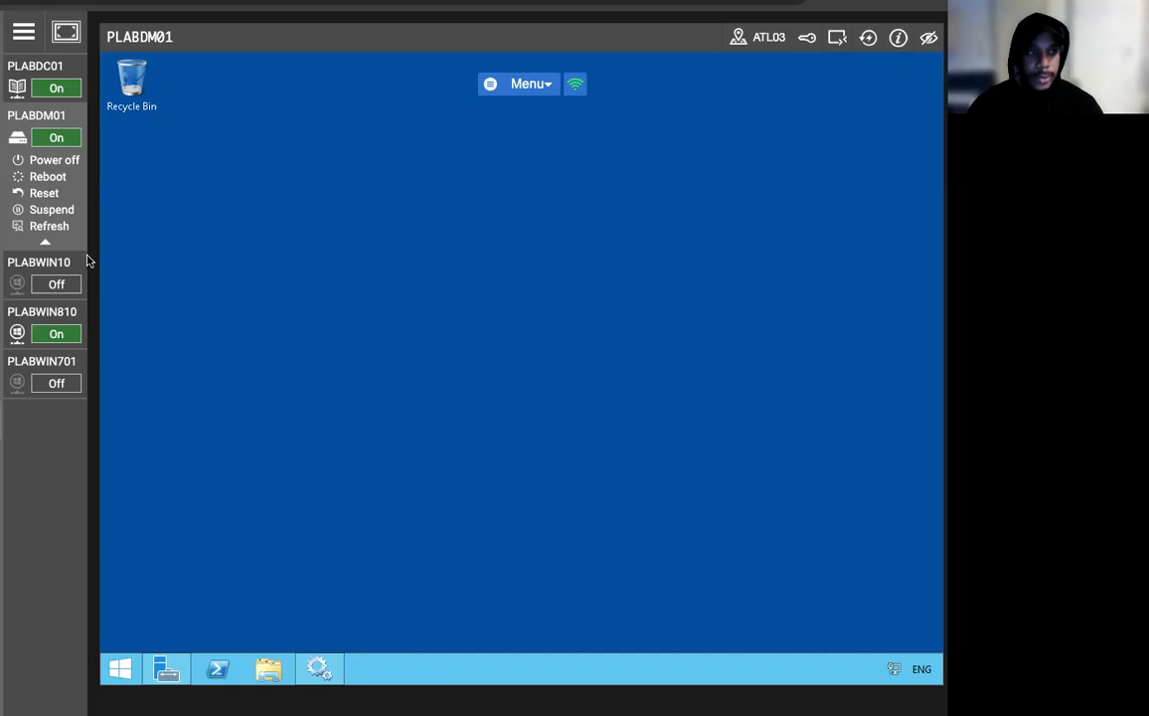
{"action": "left_click", "coordinate": [45, 316]}
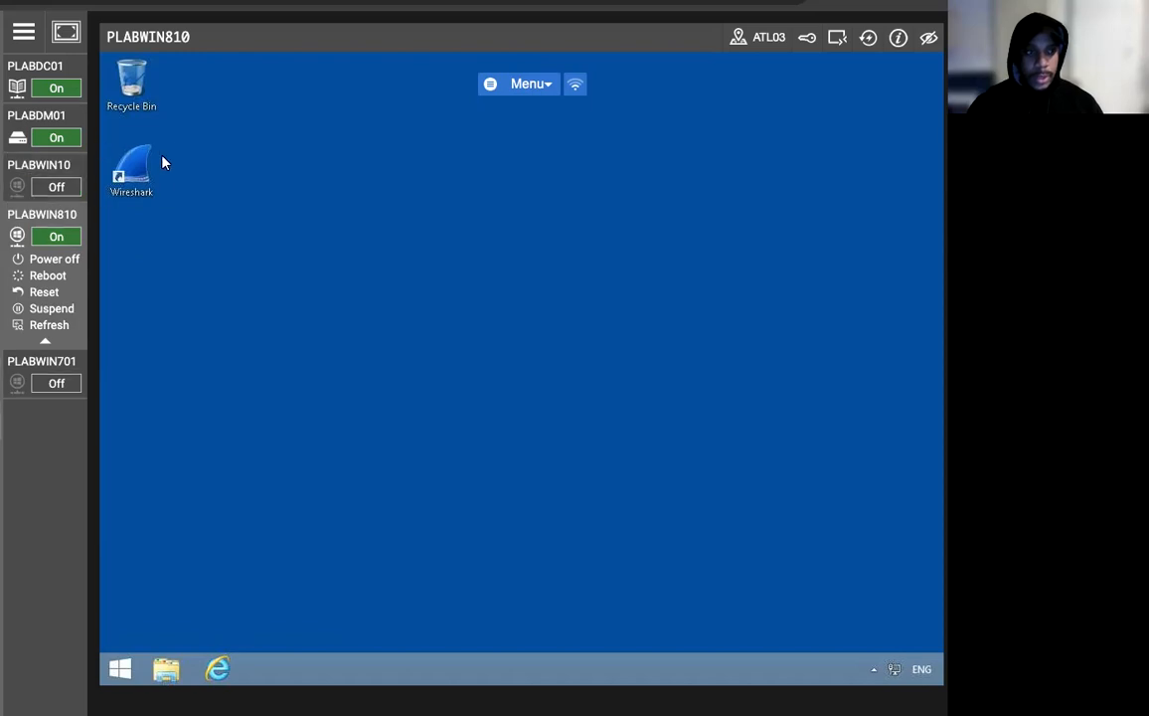
Launch Wireshark, postpone its update, and bring up the capture options.
{"action": "double_click", "coordinate": [162, 162]}
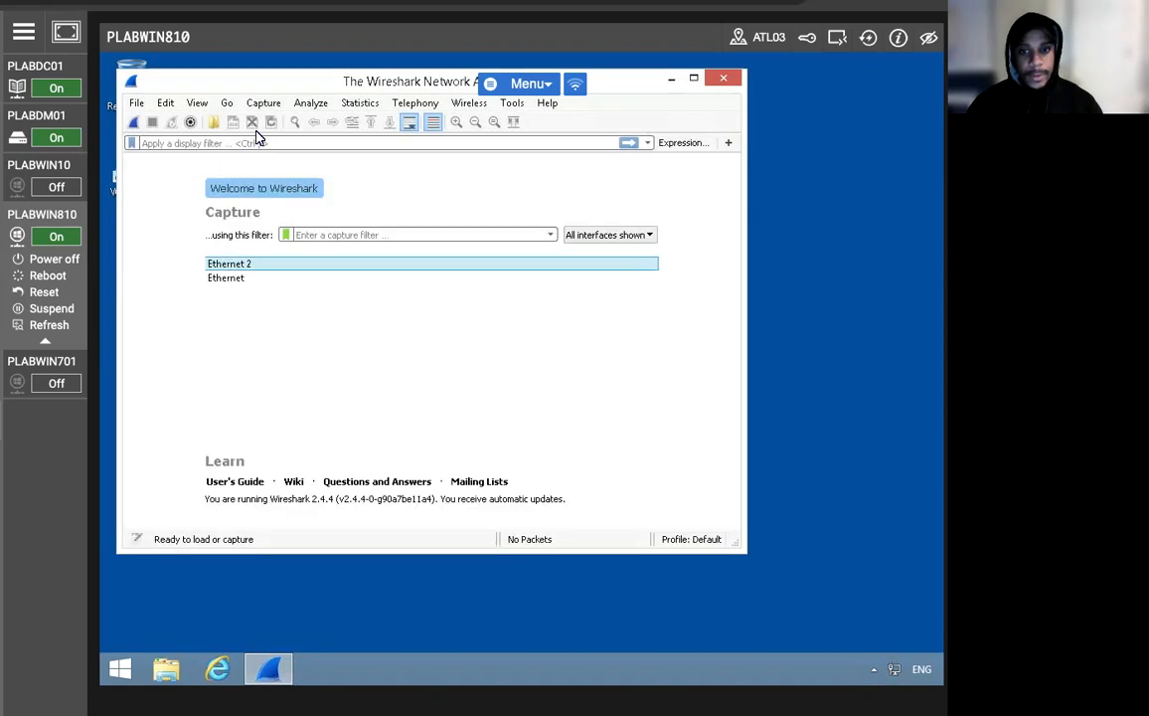
{"action": "left_click", "coordinate": [527, 457]}
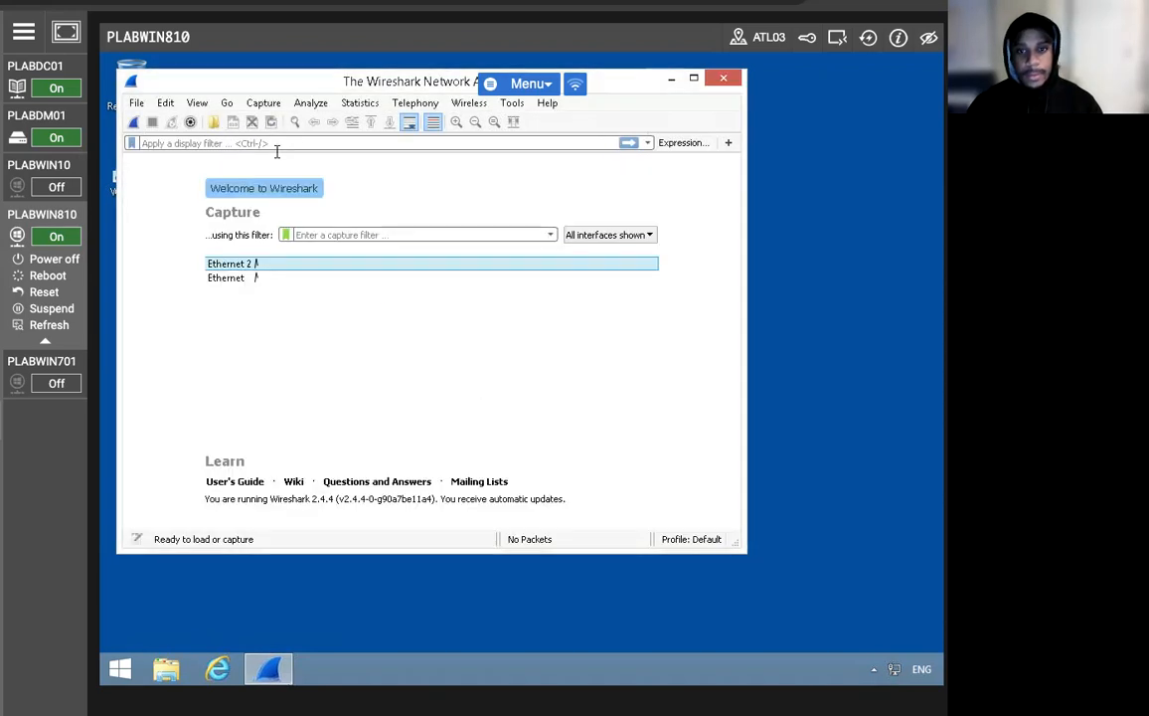
{"action": "left_click", "coordinate": [267, 105]}
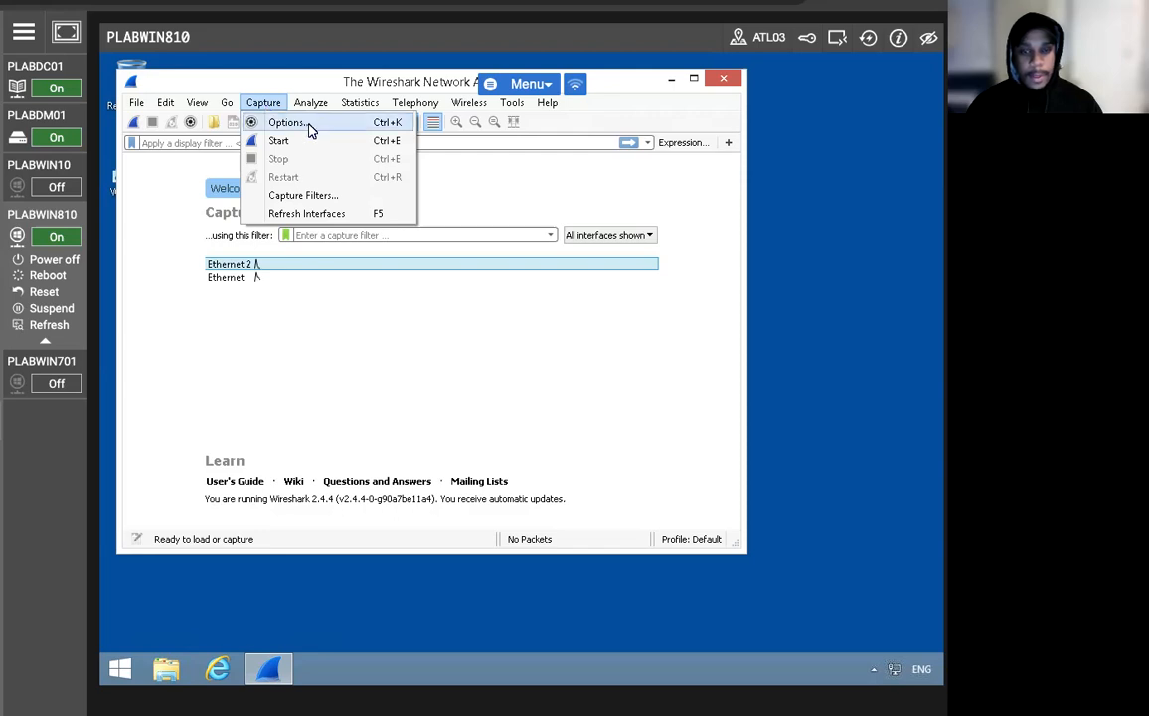
{"action": "key", "text": "Escape"}
{"action": "key", "text": "ctrl+k"}
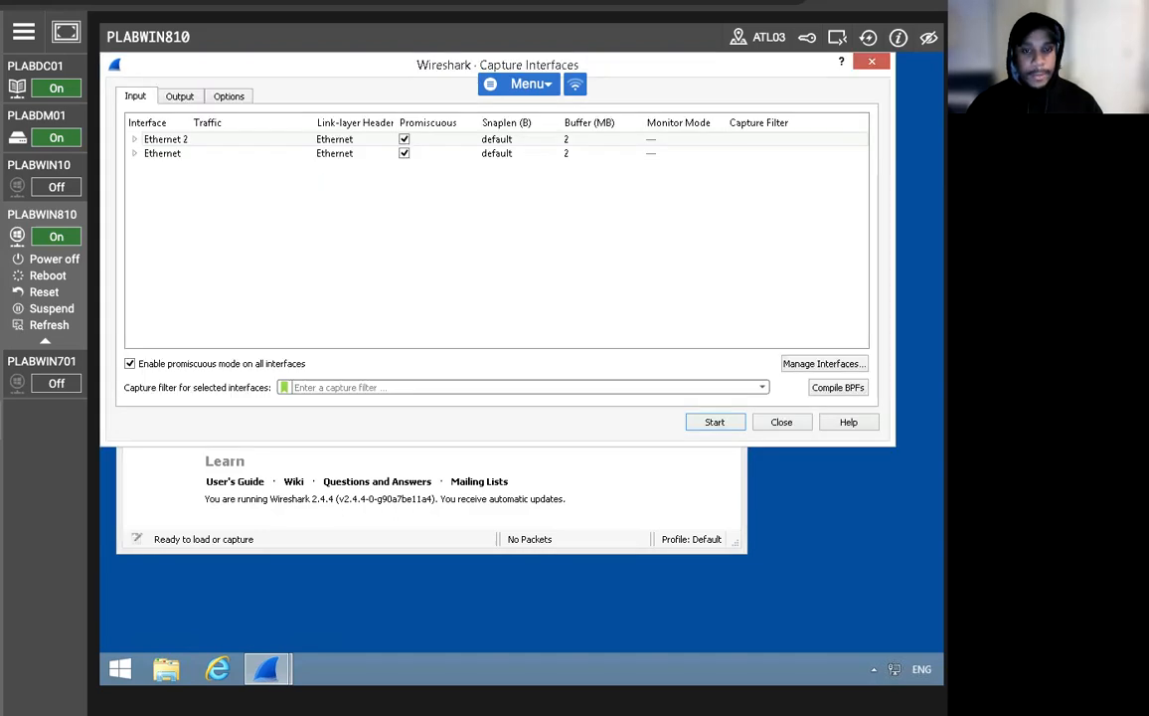
Start a live capture on the Ethernet interface and bring up the Windows Start screen.
{"action": "left_click", "coordinate": [162, 154]}
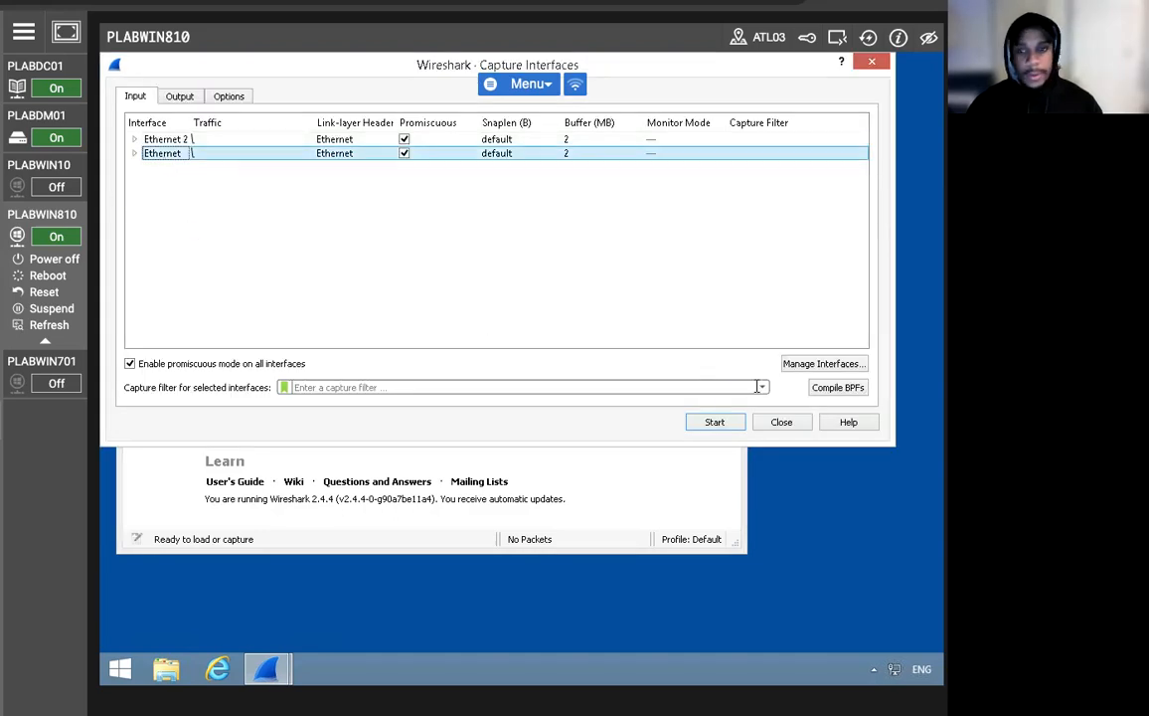
{"action": "left_click", "coordinate": [720, 424]}
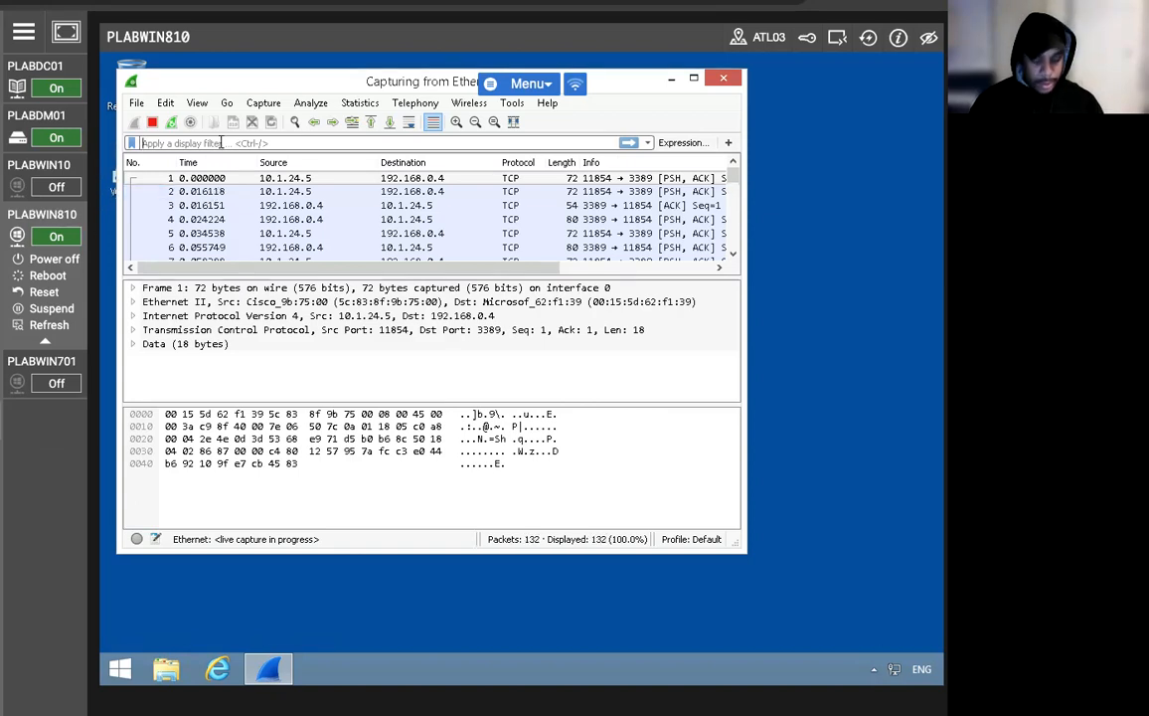
{"action": "type", "text": "The Dude"}
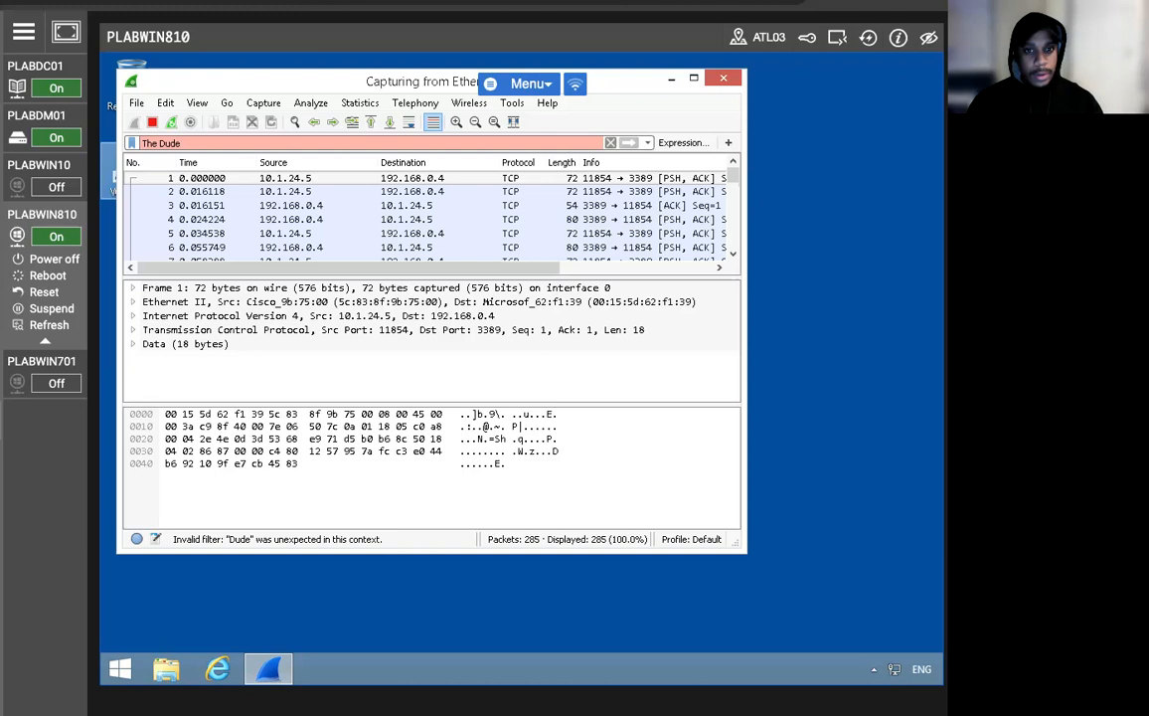
{"action": "left_click", "coordinate": [120, 669]}
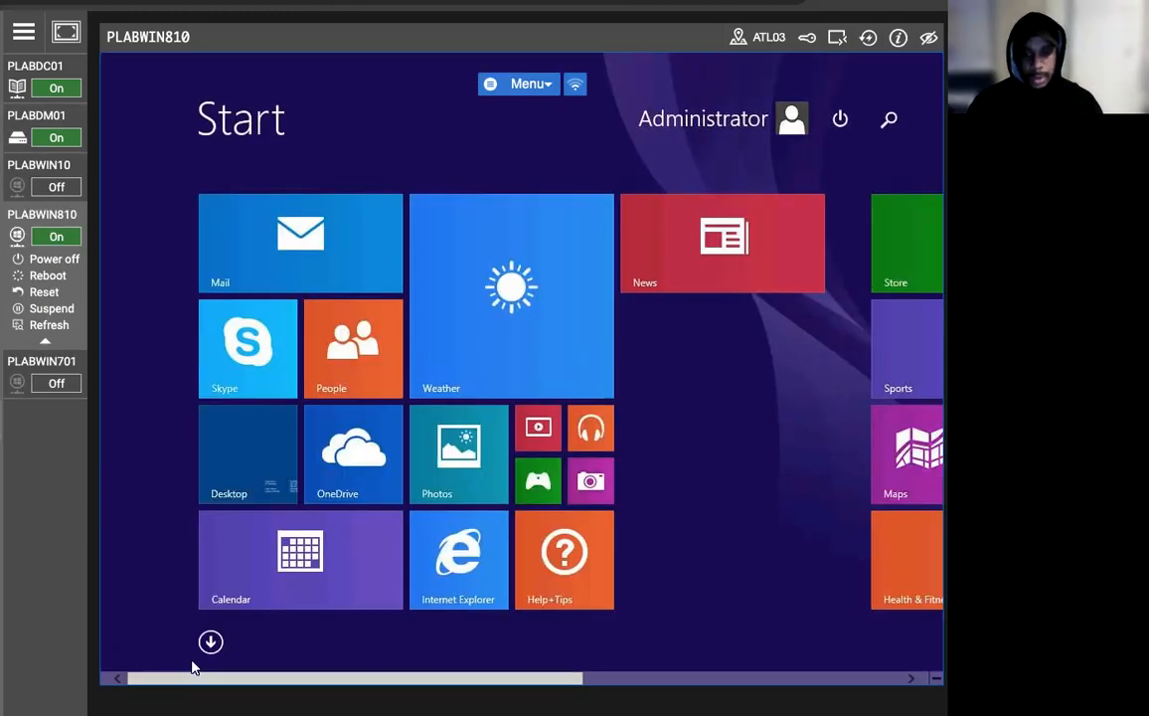
Search for The Dude, launch it in English, and allow it through the Windows firewall.
{"action": "left_click", "coordinate": [888, 119]}
{"action": "type", "text": "The Dude"}
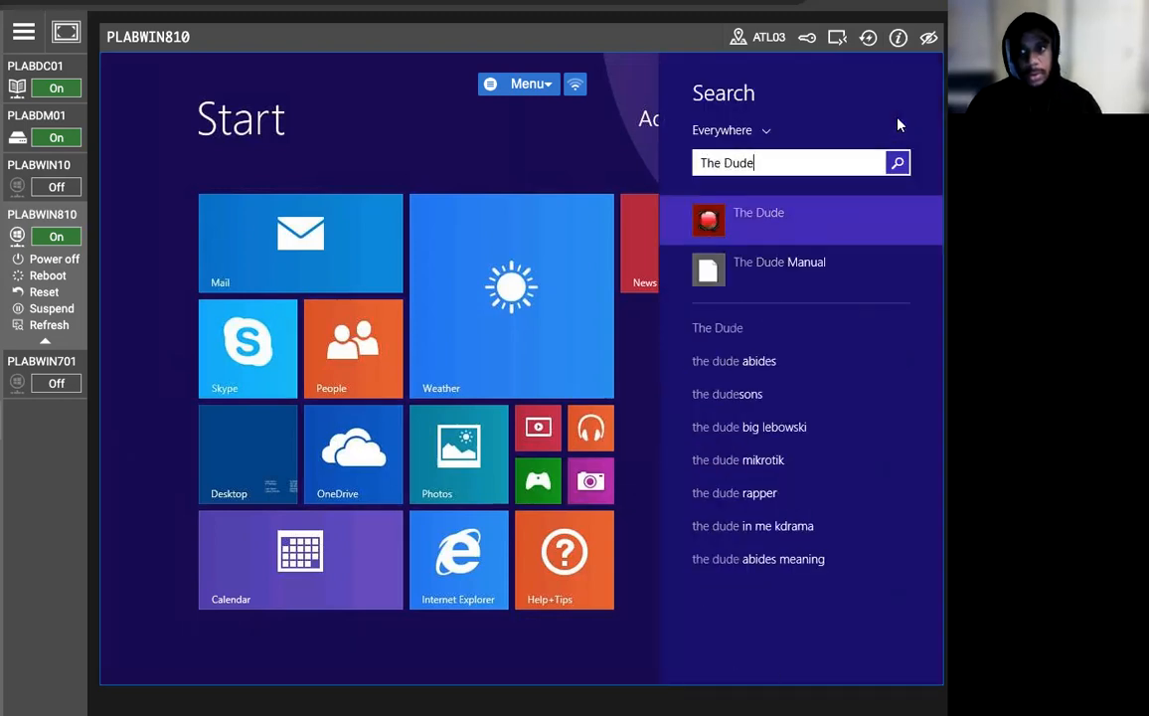
{"action": "left_click", "coordinate": [844, 210]}
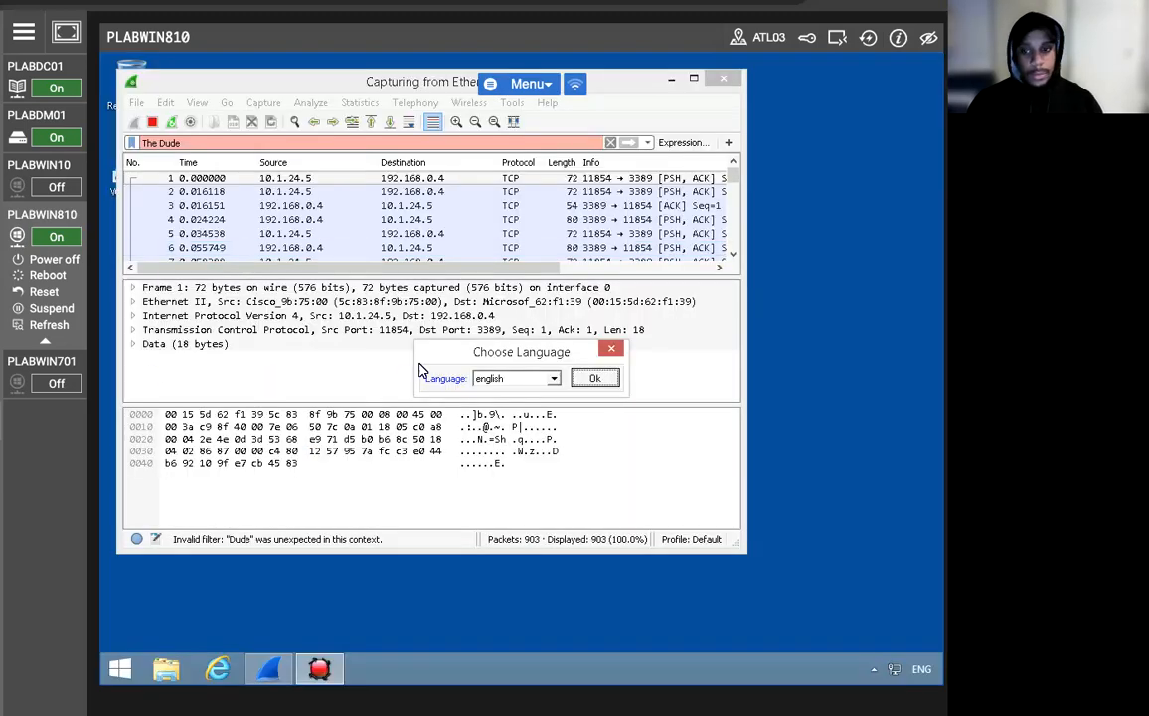
{"action": "left_click", "coordinate": [594, 379]}
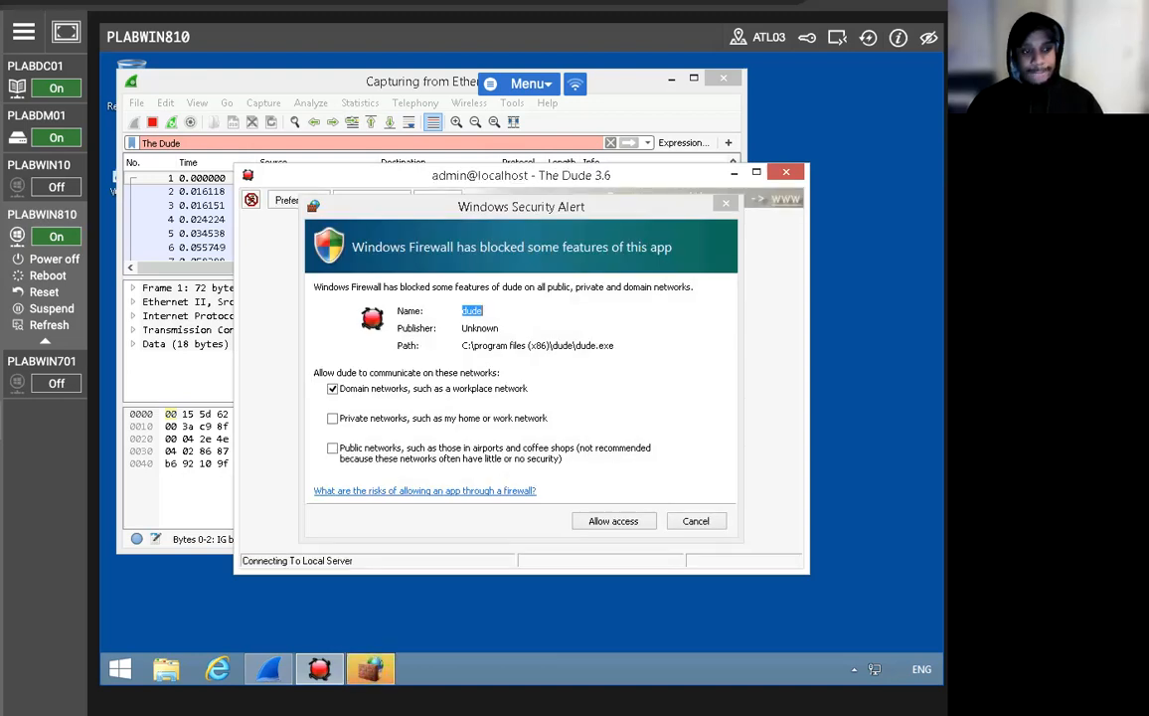
{"action": "left_click", "coordinate": [610, 519]}
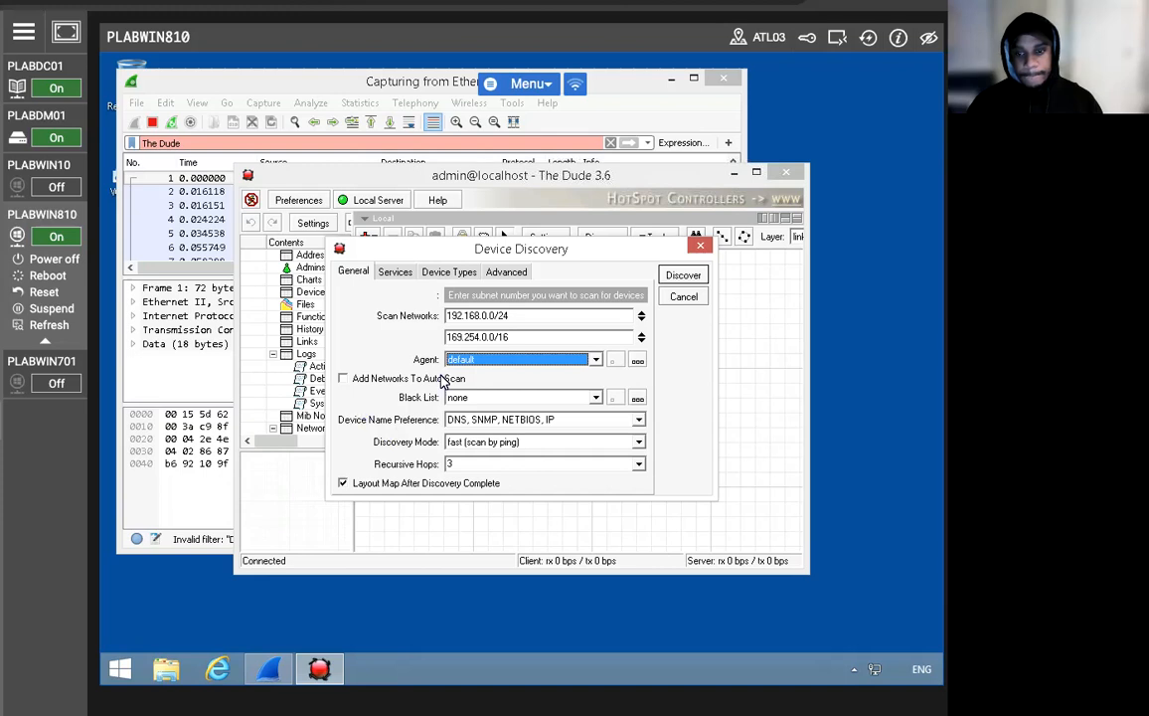
Run device discovery on the lab network, then bring Wireshark back to the front.
{"action": "left_click", "coordinate": [682, 274]}
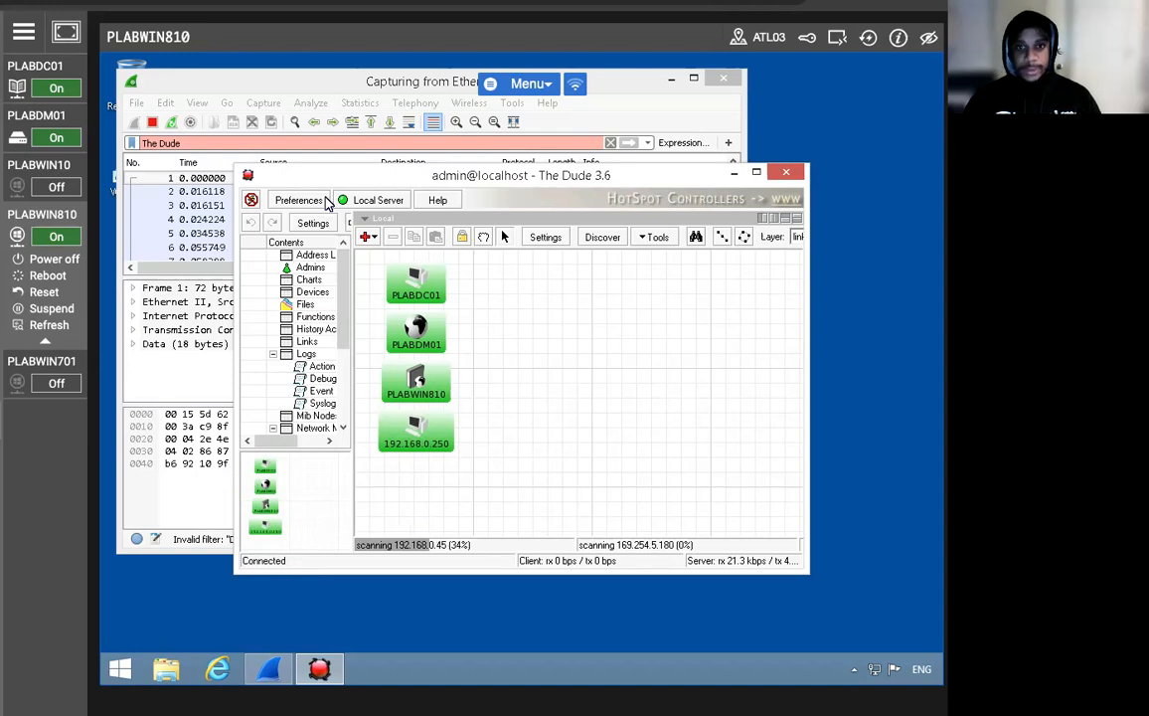
{"action": "left_click", "coordinate": [155, 224]}
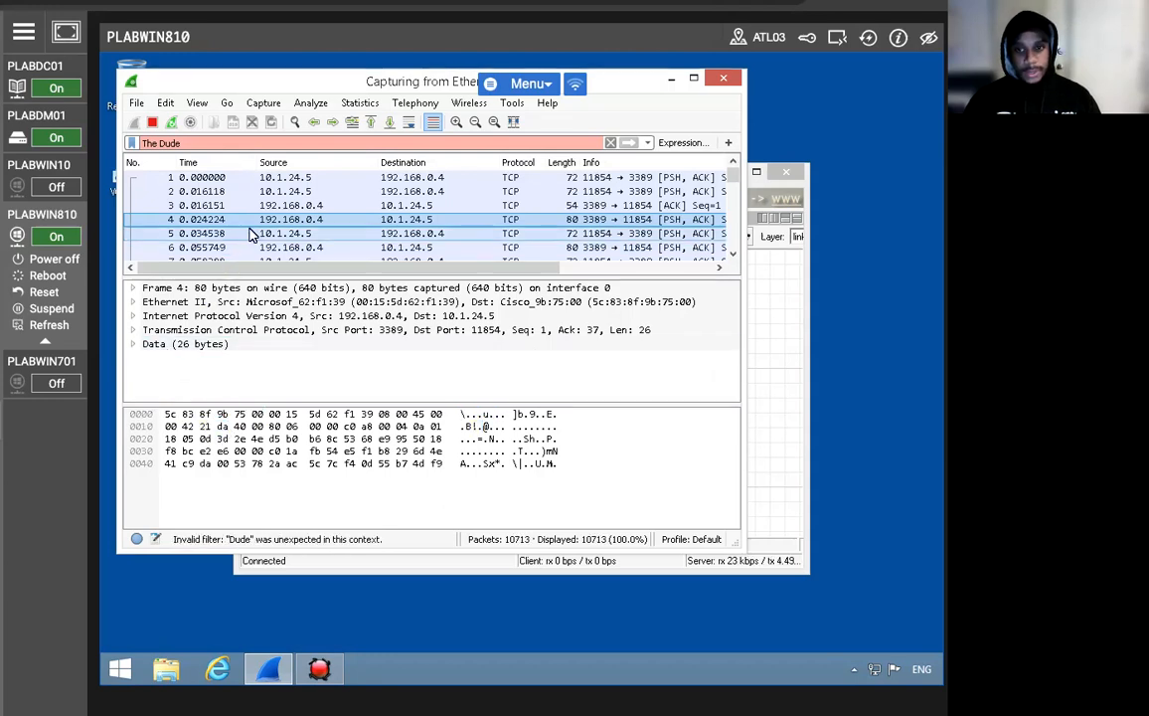
Stop the live Wireshark capture.
{"action": "scroll", "coordinate": [252, 233], "scroll_direction": "down", "scroll_amount": 3}
{"action": "left_click", "coordinate": [481, 177]}
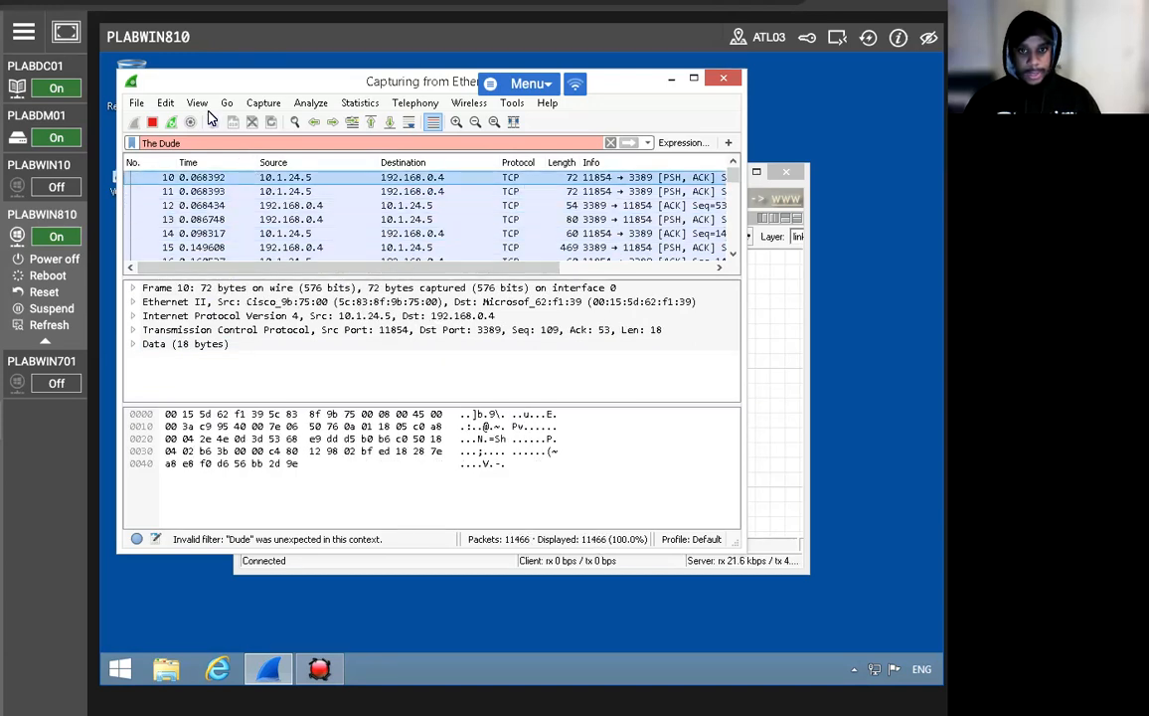
{"action": "left_click", "coordinate": [263, 103]}
{"action": "left_click", "coordinate": [257, 156]}
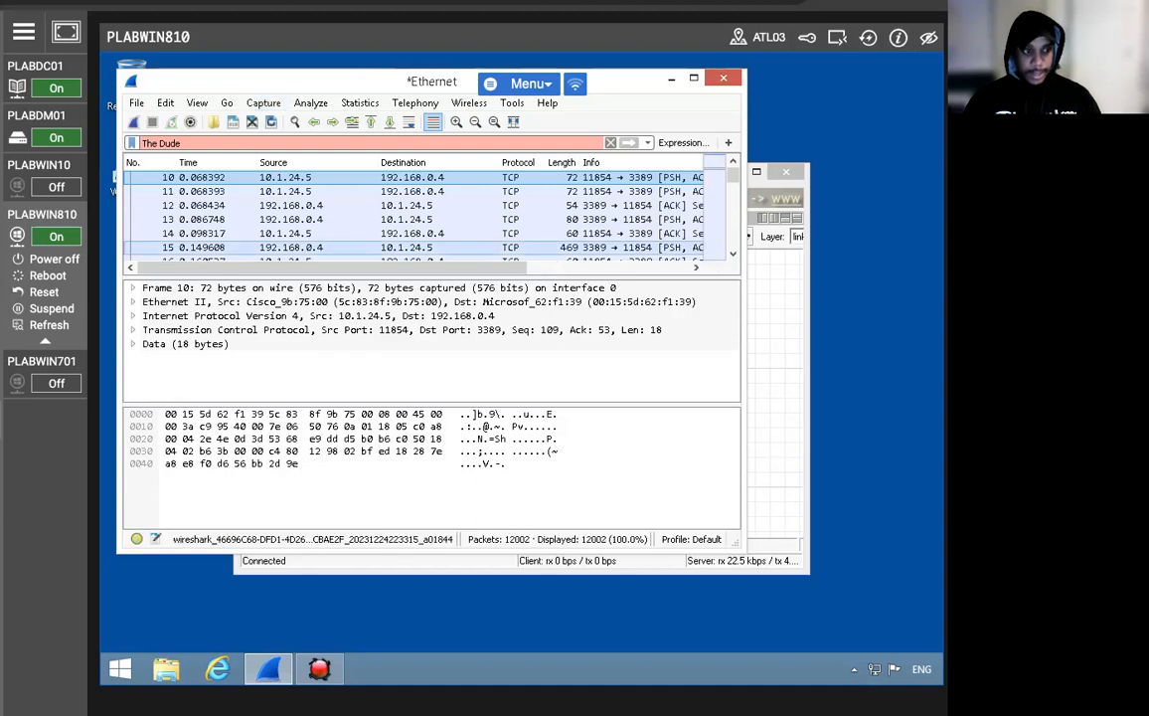
Apply the snmp display filter and select trap packet 1620 from 192.168.0.2.
{"action": "triple_click", "coordinate": [212, 145]}
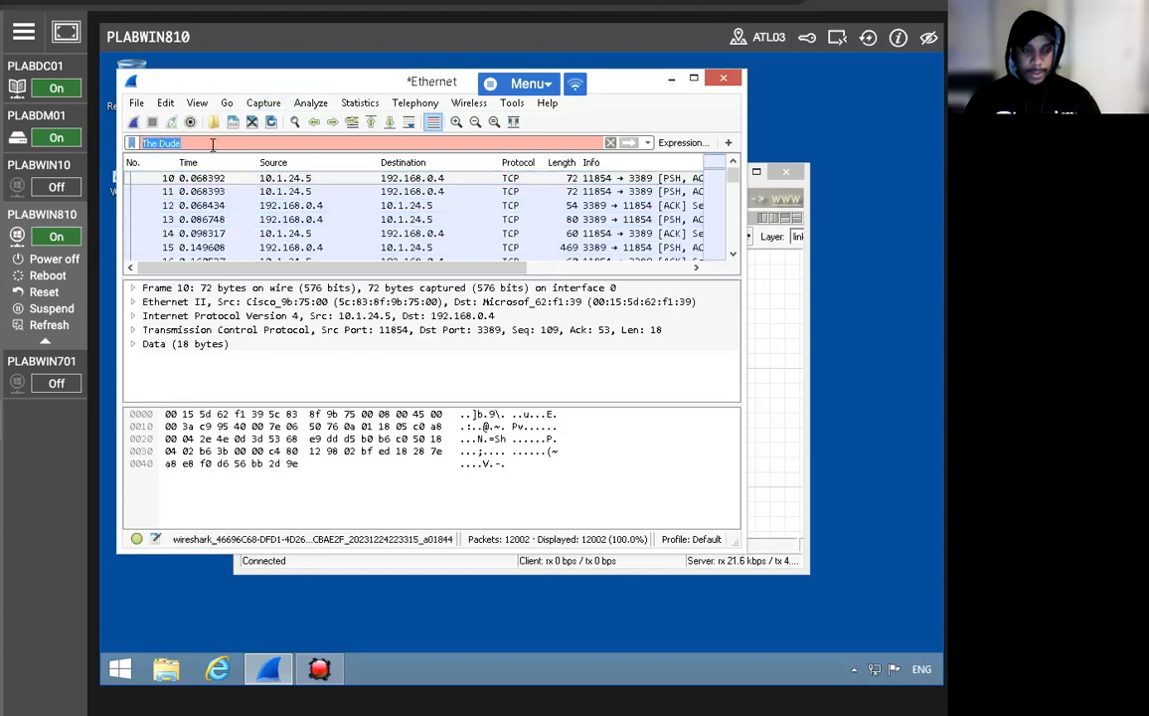
{"action": "type", "text": "snmp"}
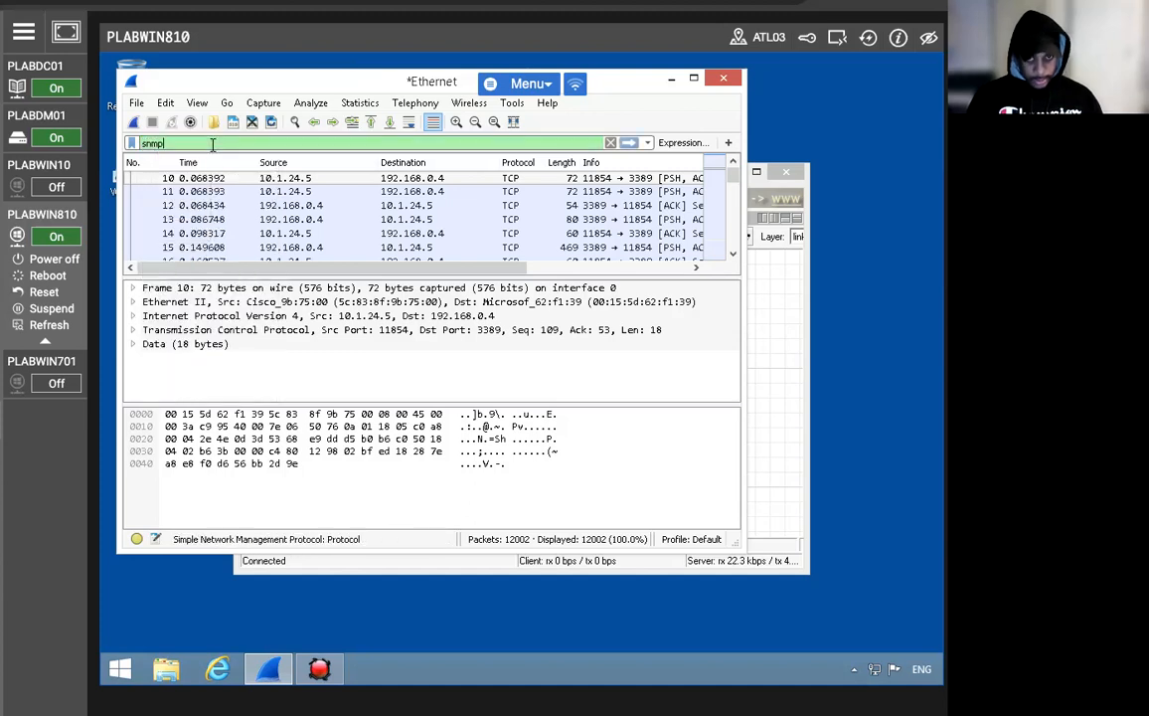
{"action": "key", "text": "Return"}
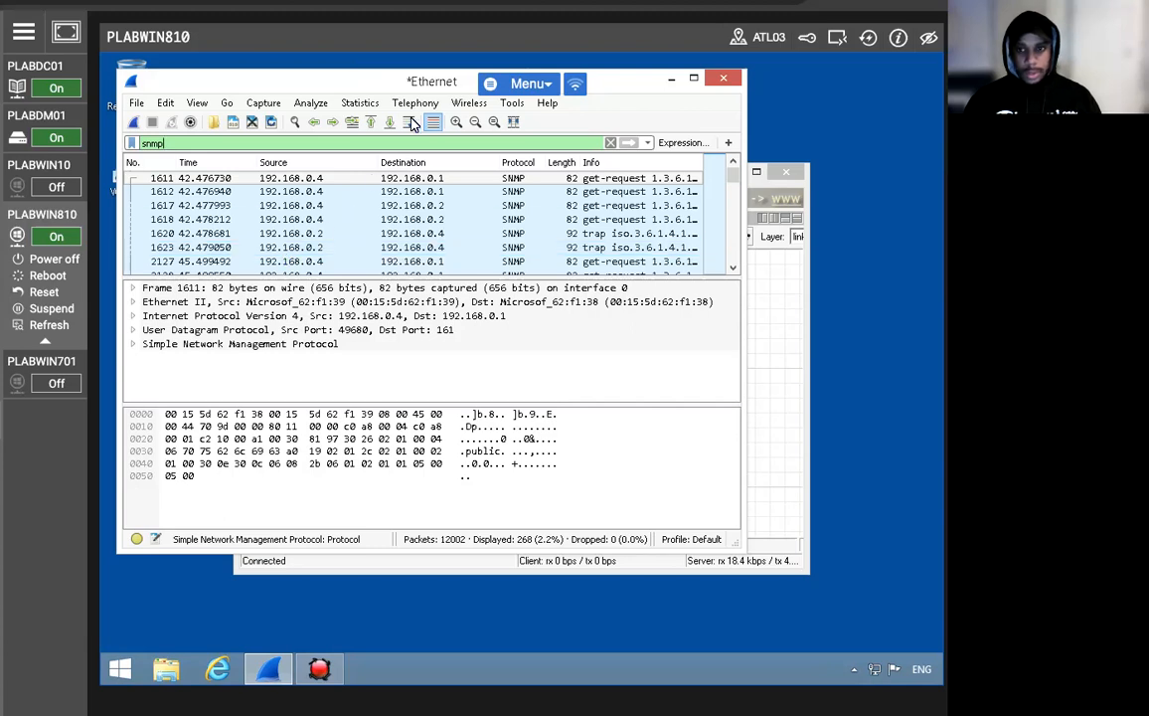
{"action": "left_click_drag", "start_coordinate": [364, 86], "coordinate": [374, 109]}
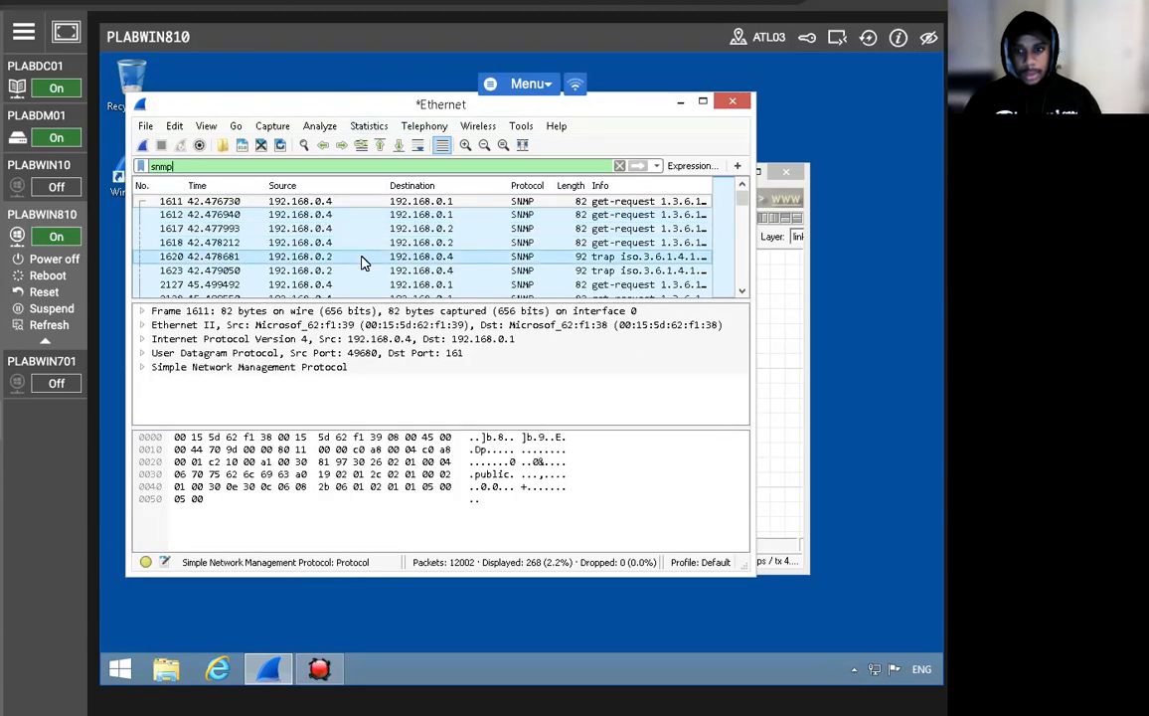
{"action": "scroll", "coordinate": [359, 256], "scroll_direction": "down", "scroll_amount": 5}
{"action": "scroll", "coordinate": [378, 250], "scroll_direction": "down", "scroll_amount": 3}
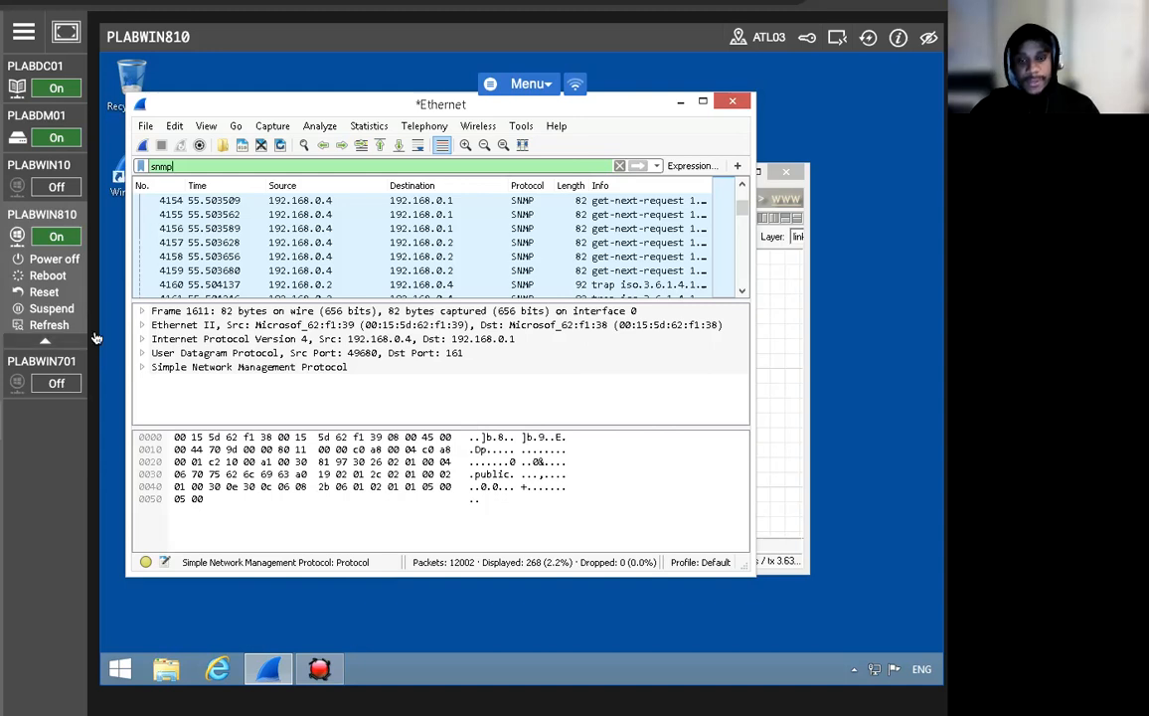
{"action": "scroll", "coordinate": [398, 232], "scroll_direction": "up", "scroll_amount": 15}
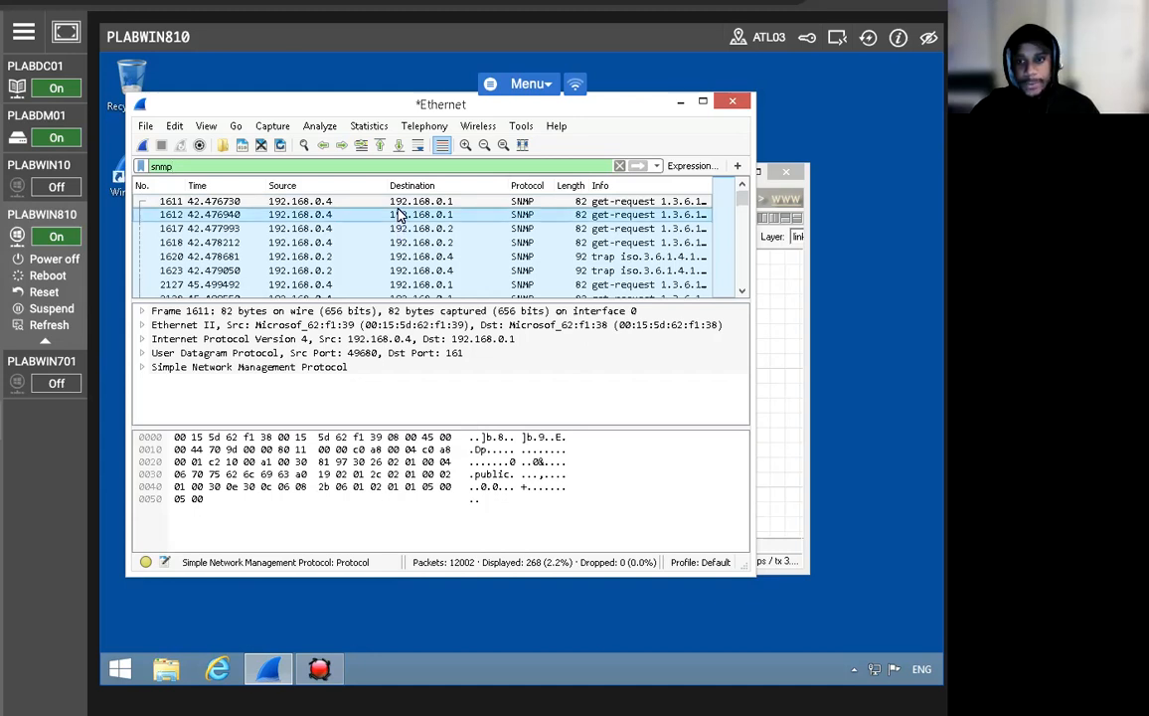
{"action": "left_click", "coordinate": [557, 256]}
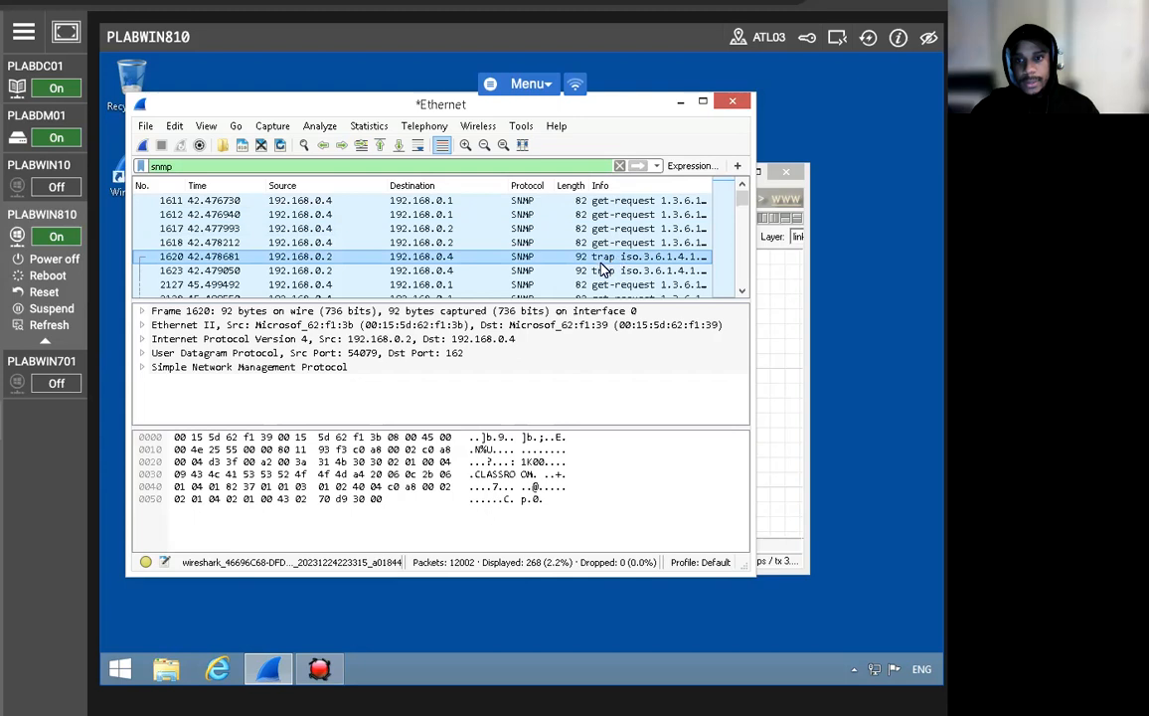
Expand the SNMP trap fields showing community CLASSROOM and authenticationFailure, then bring The Dude forward.
{"action": "left_click", "coordinate": [427, 311]}
{"action": "left_click", "coordinate": [446, 325]}
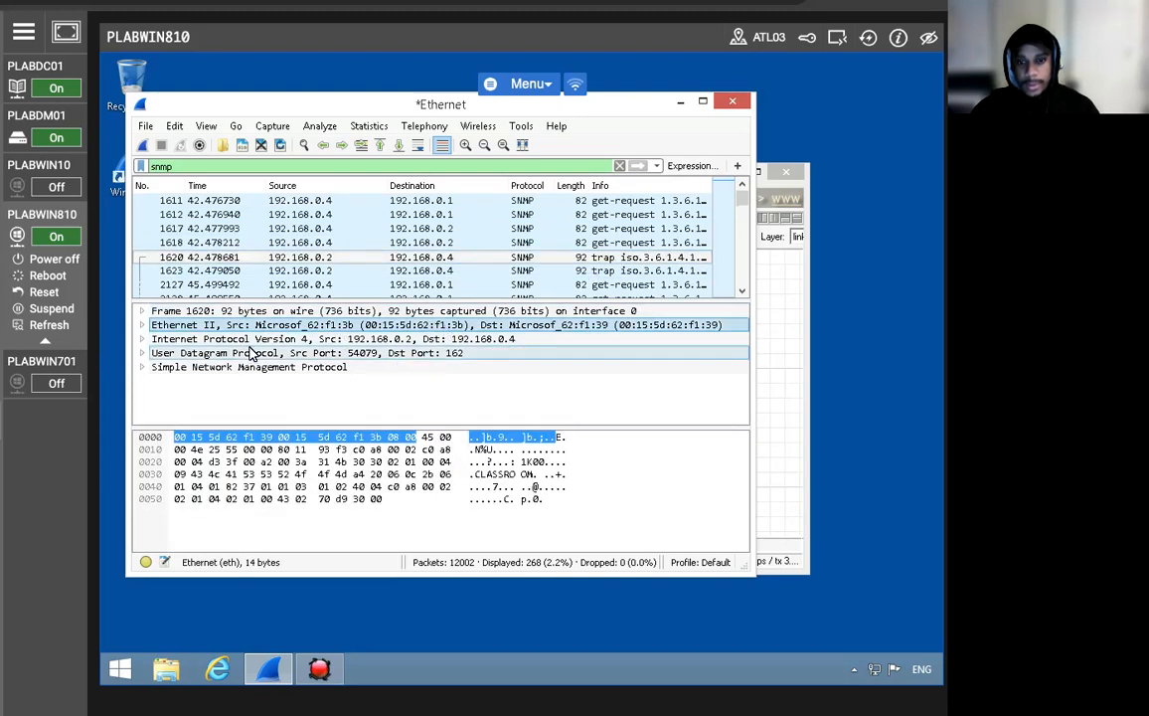
{"action": "left_click", "coordinate": [144, 367]}
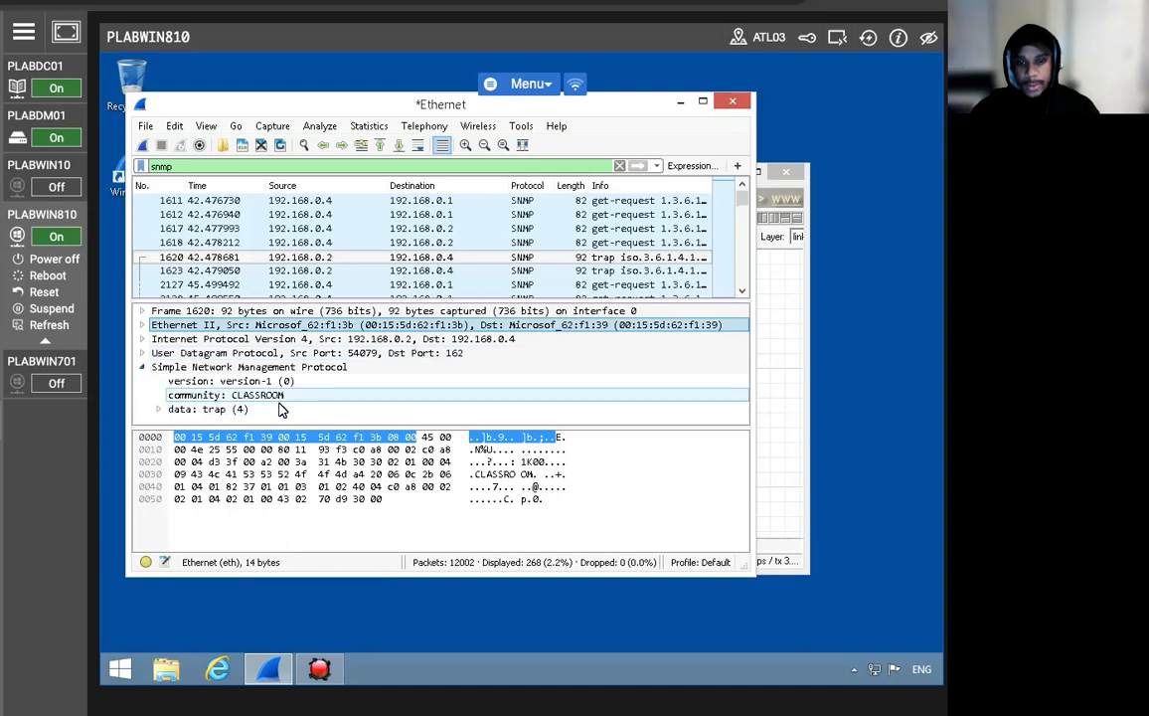
{"action": "left_click", "coordinate": [158, 409]}
{"action": "scroll", "coordinate": [313, 416], "scroll_direction": "down", "scroll_amount": 1}
{"action": "left_click", "coordinate": [175, 409]}
{"action": "scroll", "coordinate": [311, 389], "scroll_direction": "down", "scroll_amount": 3}
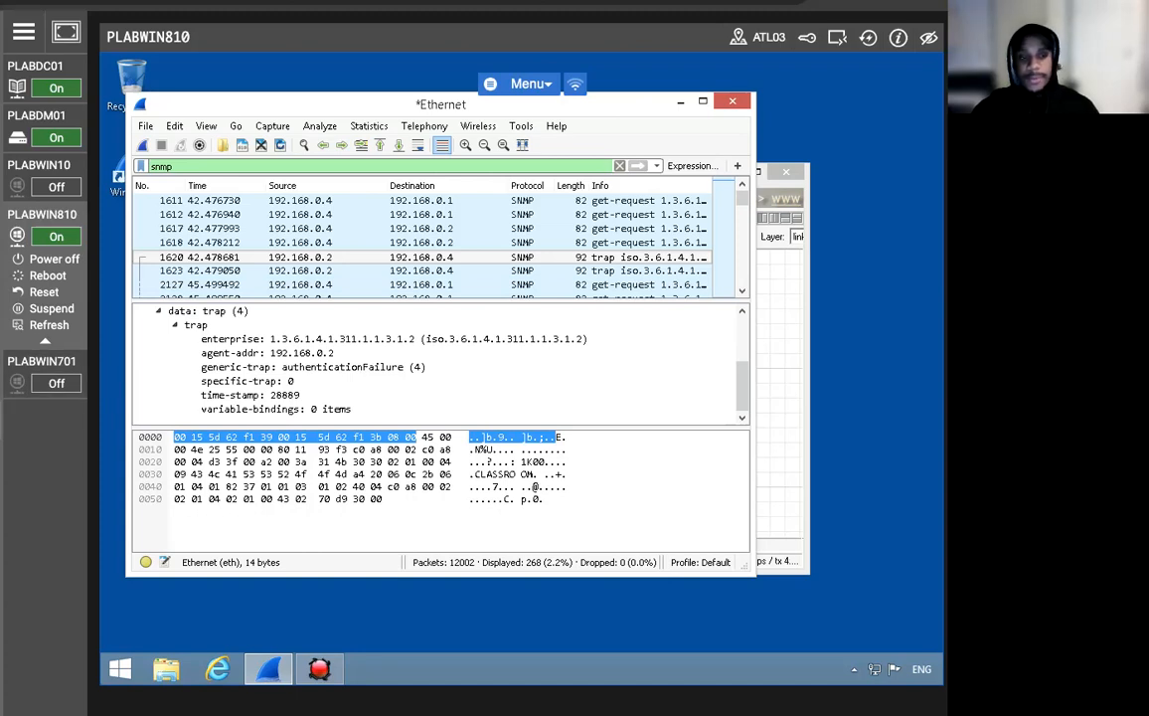
{"action": "left_click", "coordinate": [785, 315]}
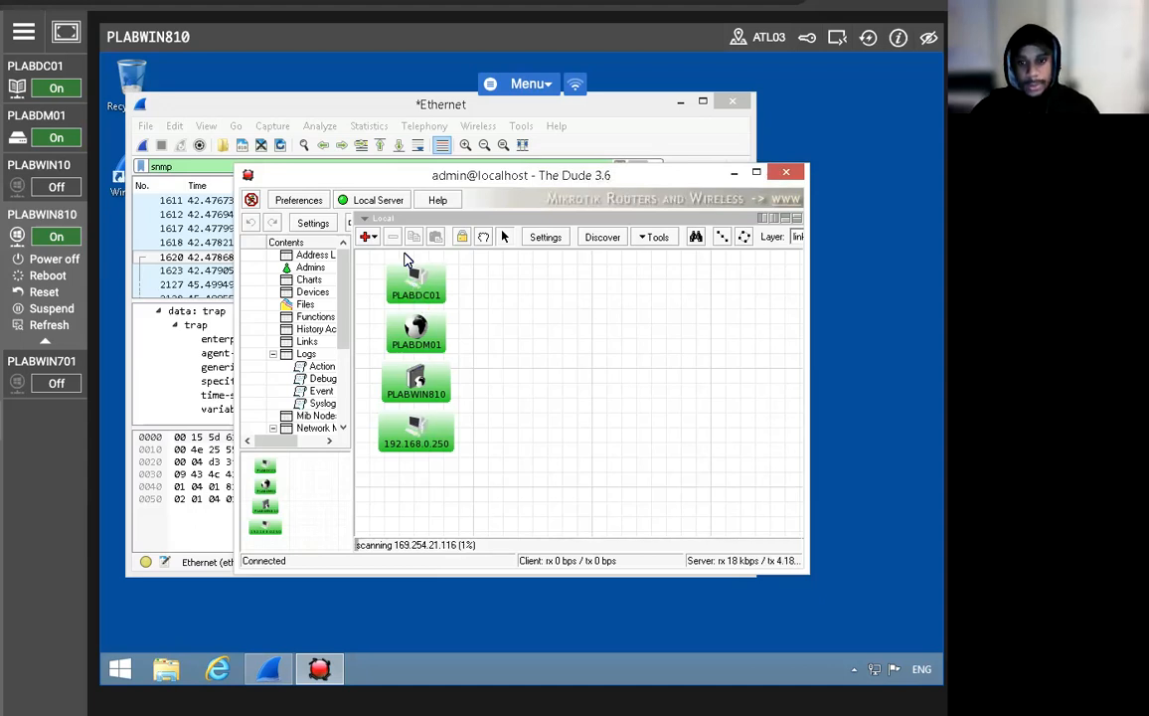
{"action": "left_click", "coordinate": [409, 288]}
{"action": "double_click", "coordinate": [409, 288]}
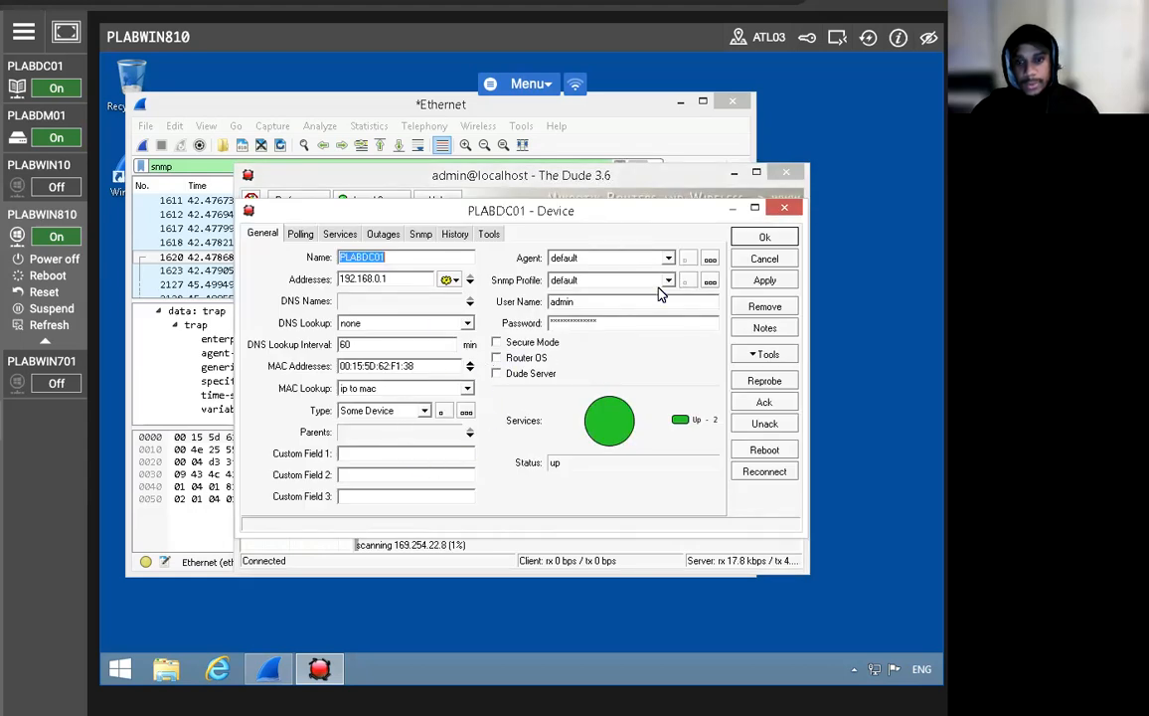
{"action": "left_click", "coordinate": [782, 212]}
{"action": "double_click", "coordinate": [444, 350]}
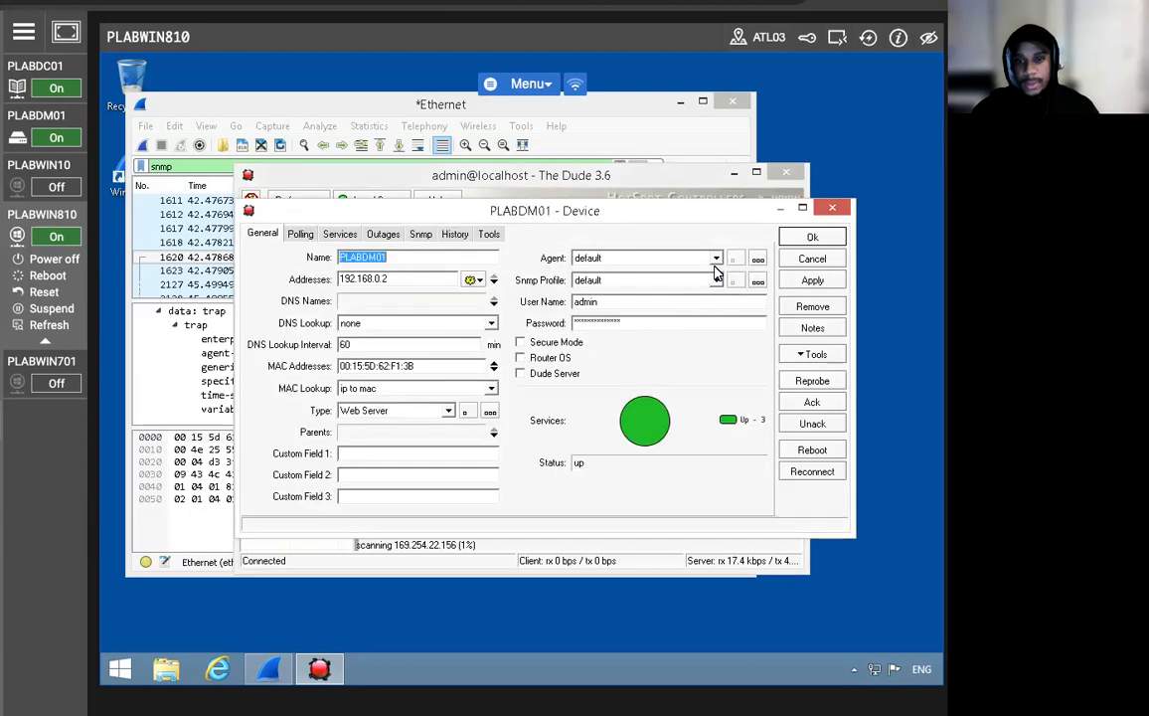
{"action": "left_click", "coordinate": [831, 210]}
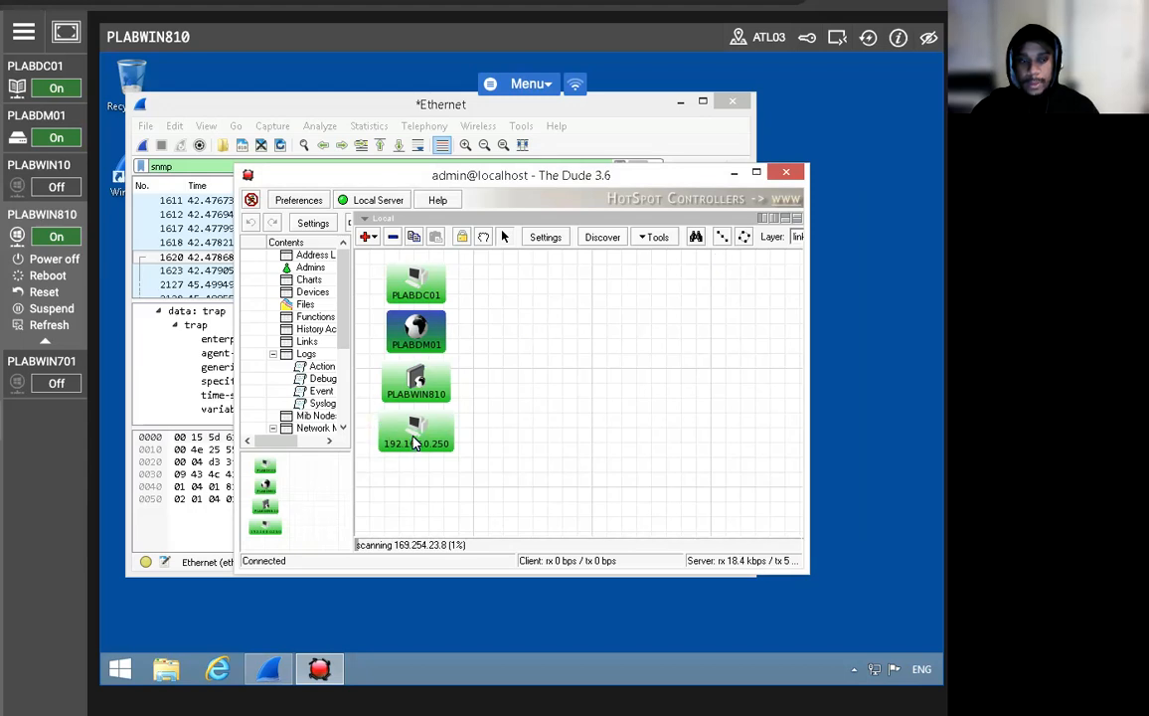
{"action": "right_click", "coordinate": [416, 439]}
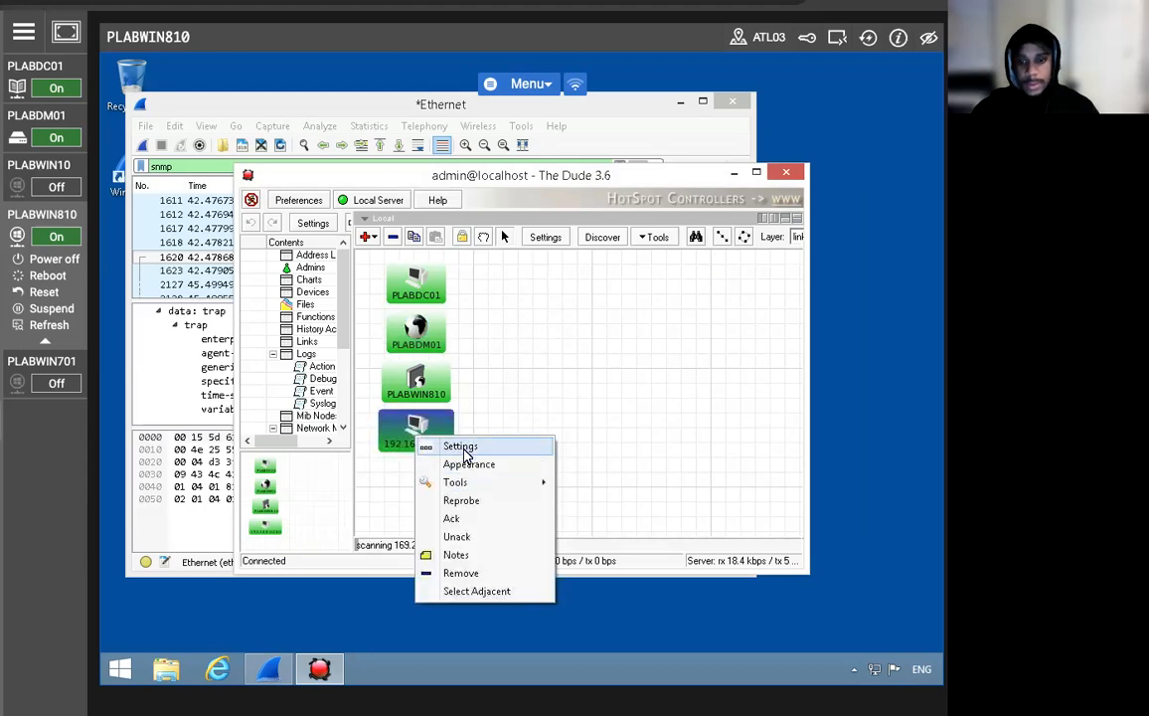
{"action": "left_click", "coordinate": [460, 446]}
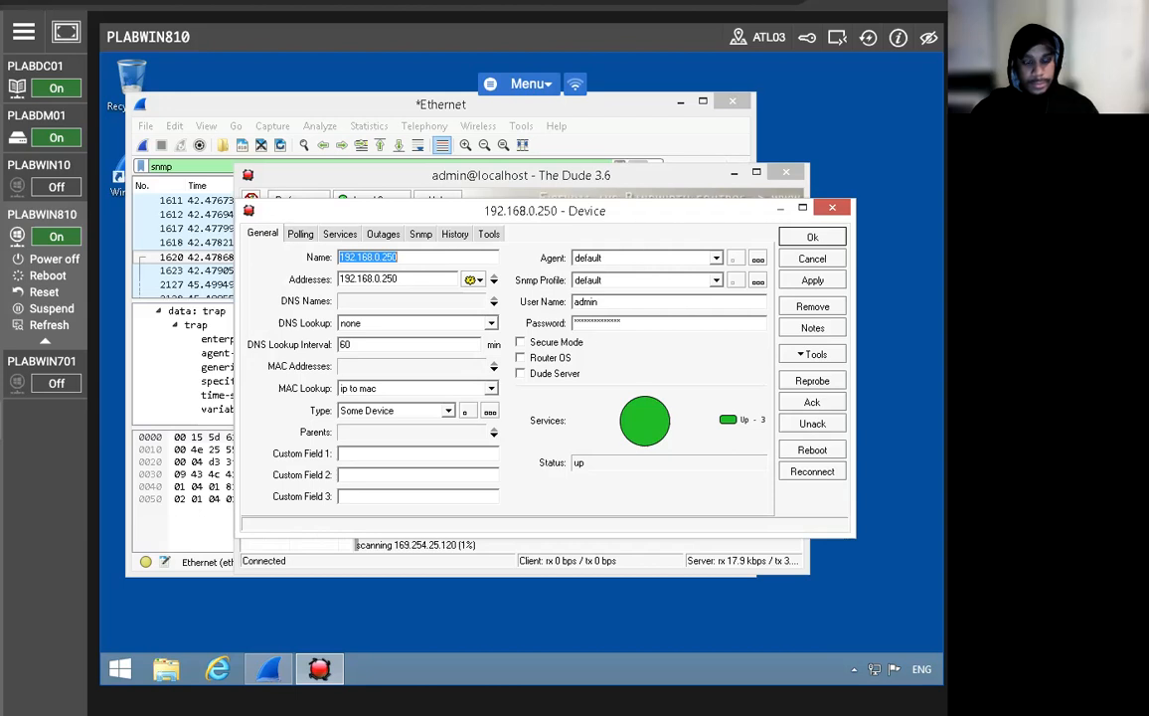
{"action": "left_click", "coordinate": [810, 239]}
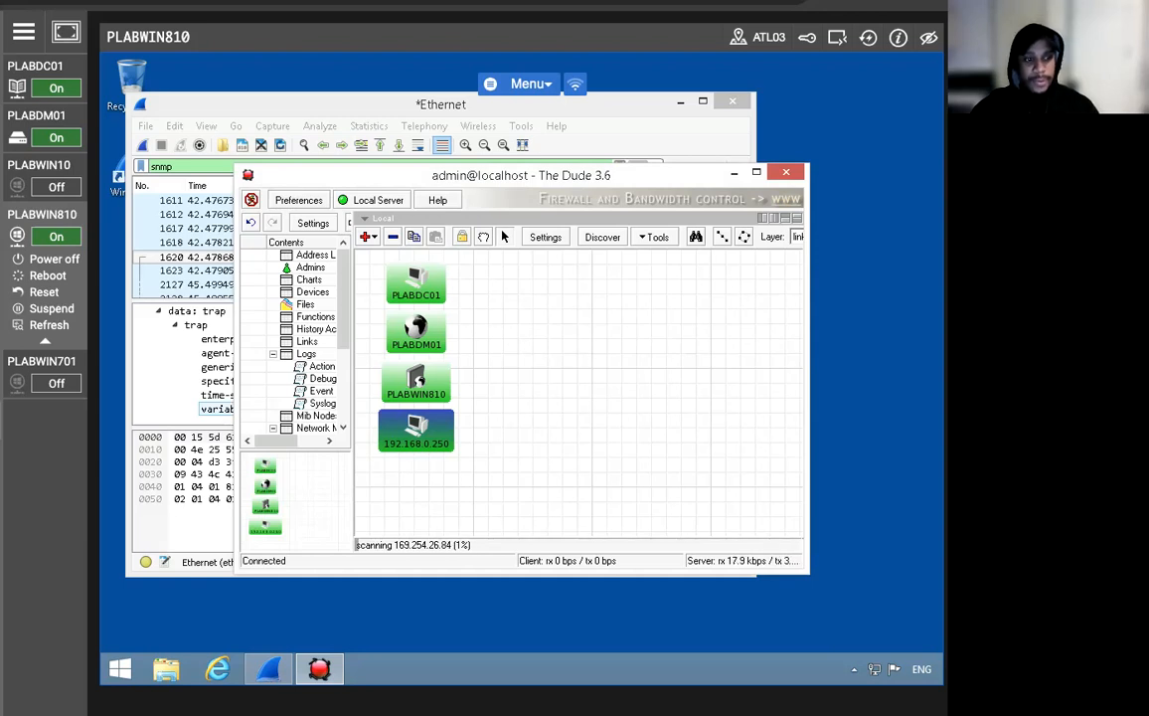
Open PLABDM01's settings and select the v2-public SNMP profile for editing.
{"action": "right_click", "coordinate": [426, 335]}
{"action": "left_click", "coordinate": [456, 343]}
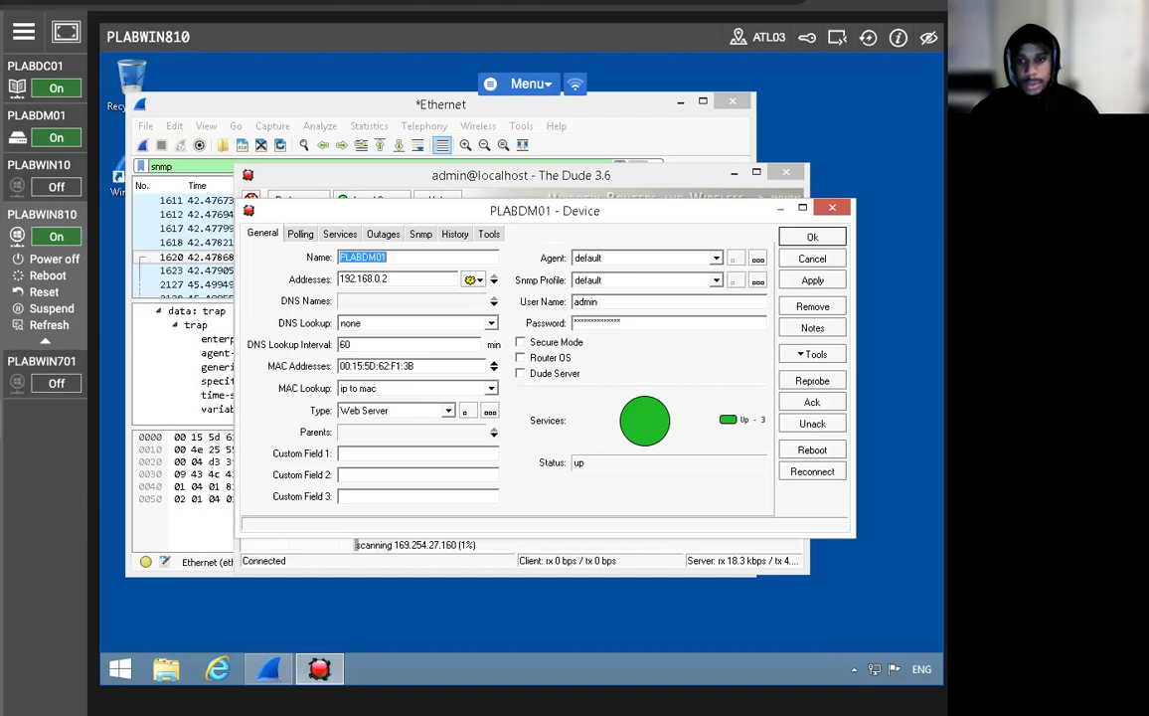
{"action": "left_click", "coordinate": [615, 280]}
{"action": "left_click", "coordinate": [604, 334]}
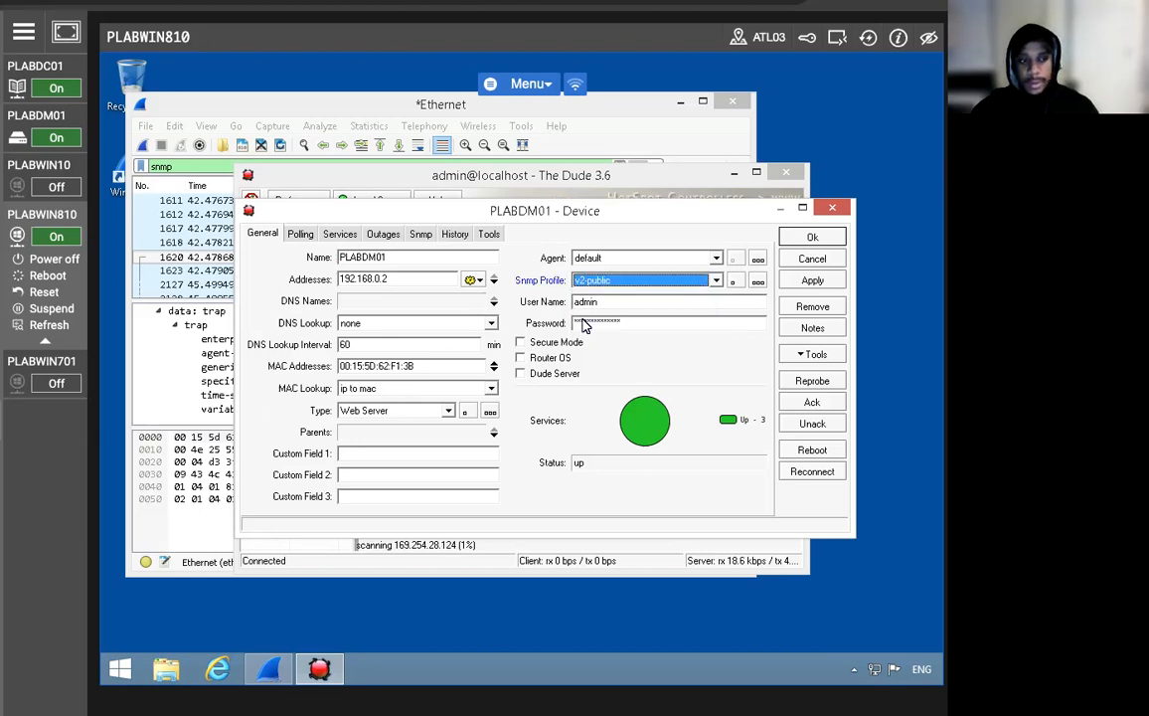
{"action": "left_click", "coordinate": [734, 281]}
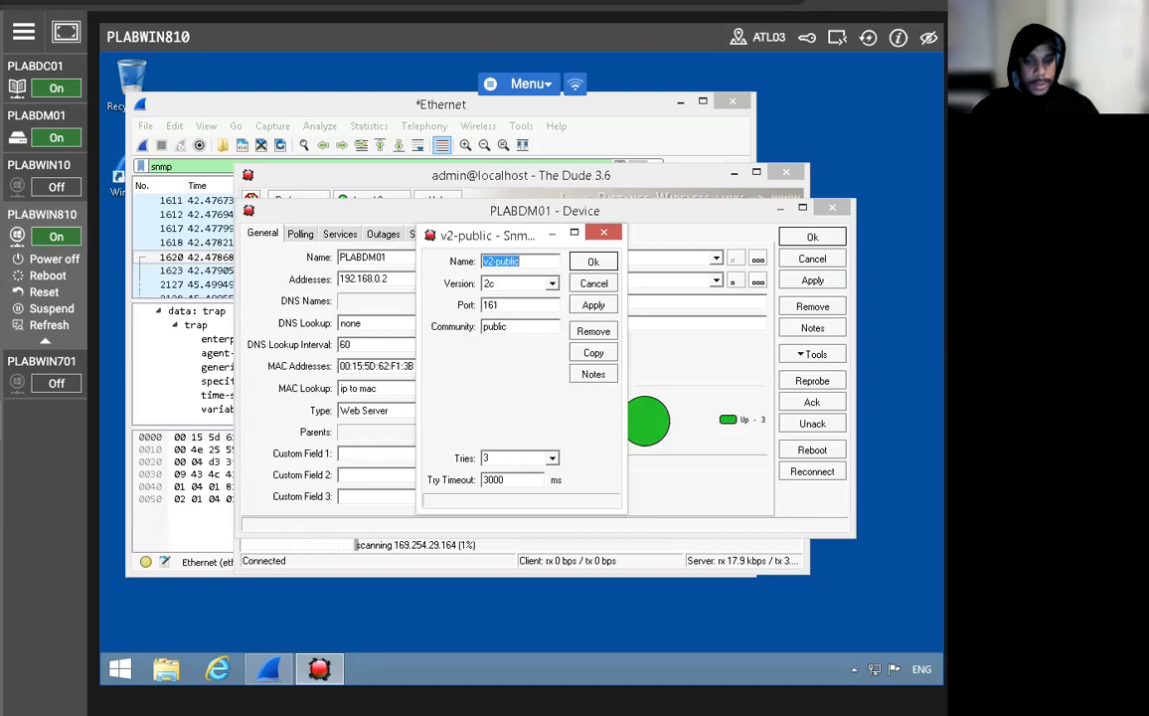
Rename the profile to v2-classroom with community CLASSROOM, apply it, and close the settings.
{"action": "left_click", "coordinate": [531, 261]}
{"action": "key", "text": "BackSpace"}
{"action": "key", "text": "BackSpace"}
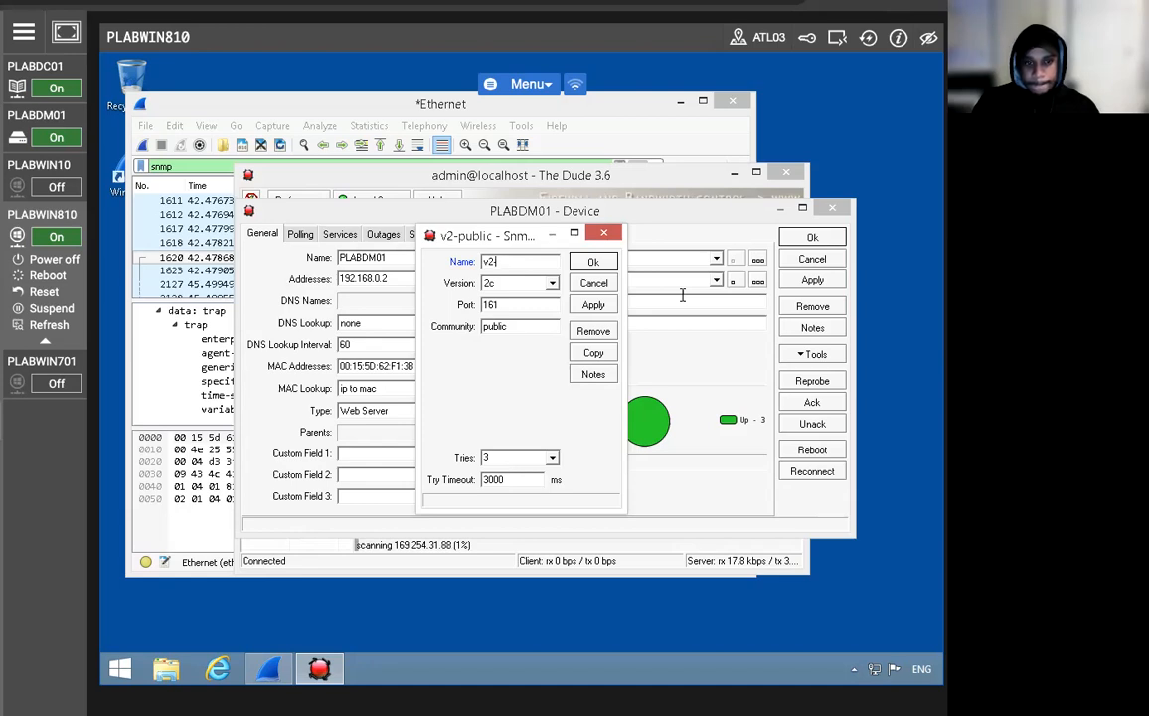
{"action": "type", "text": "-classroom"}
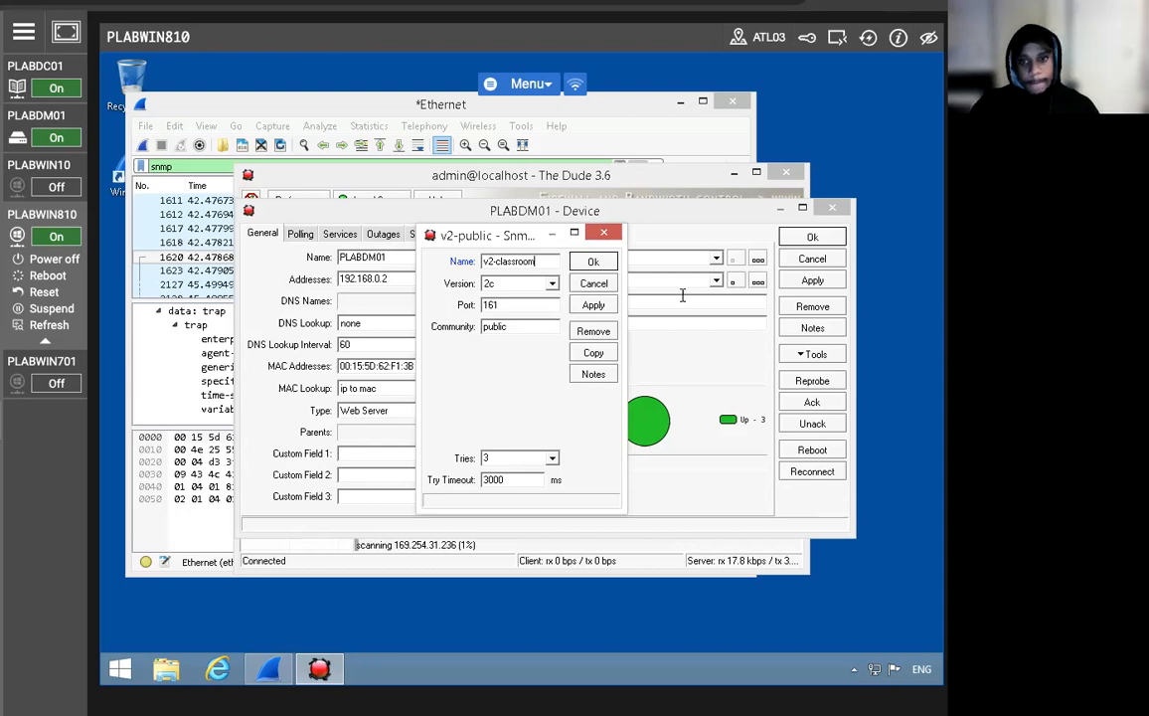
{"action": "double_click", "coordinate": [521, 326]}
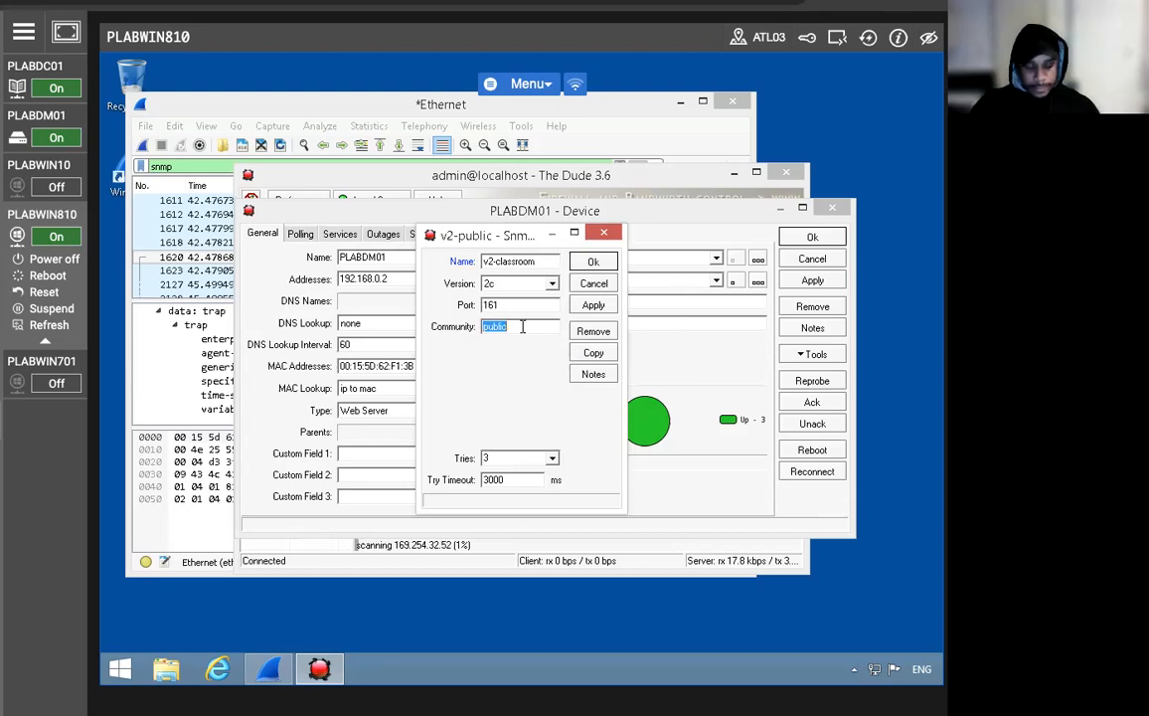
{"action": "type", "text": "CLASSROOM"}
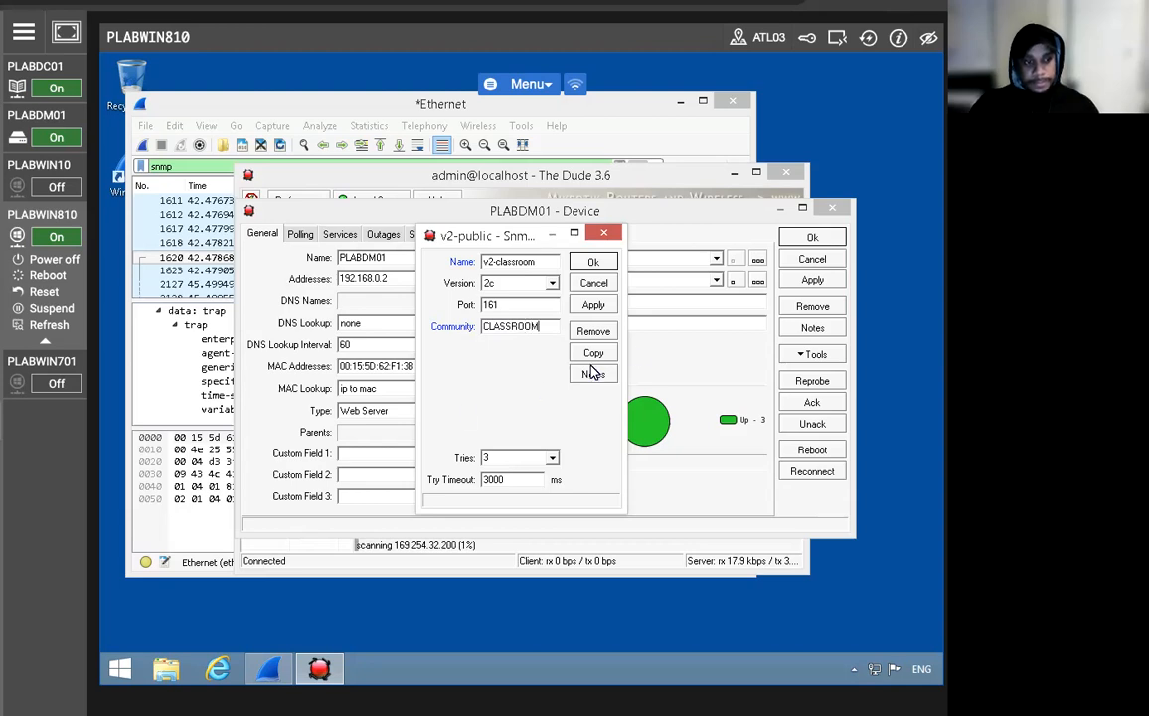
{"action": "left_click", "coordinate": [595, 305]}
{"action": "left_click", "coordinate": [593, 262]}
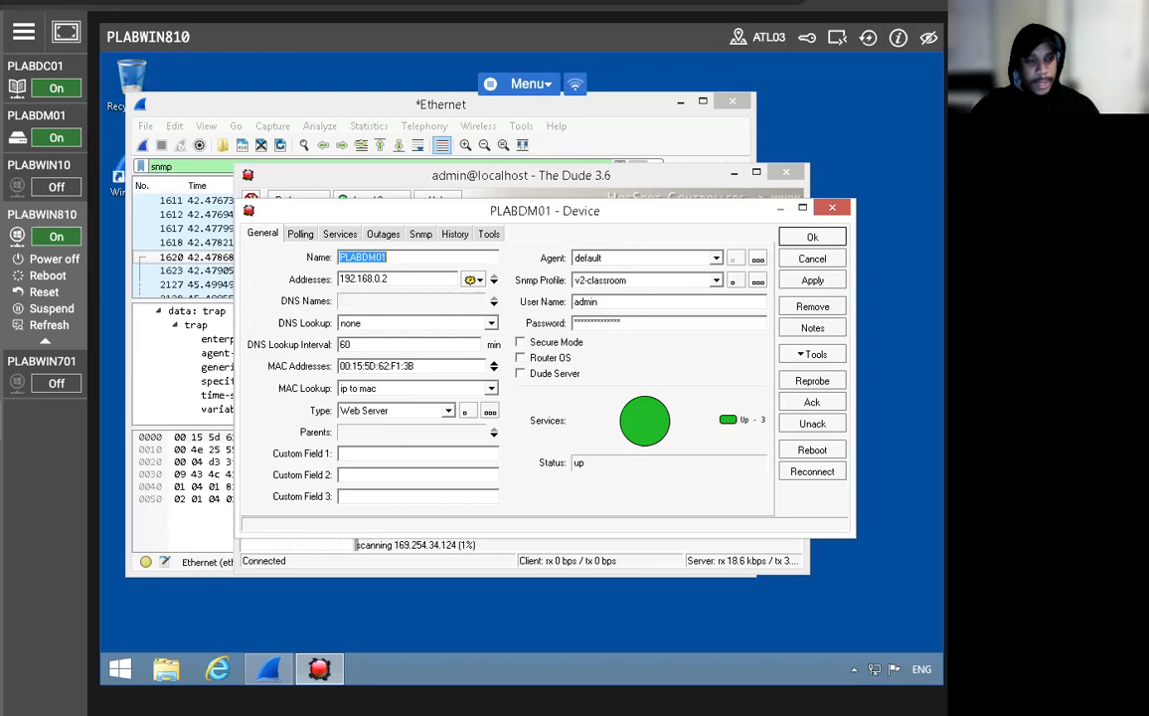
{"action": "left_click", "coordinate": [831, 206]}
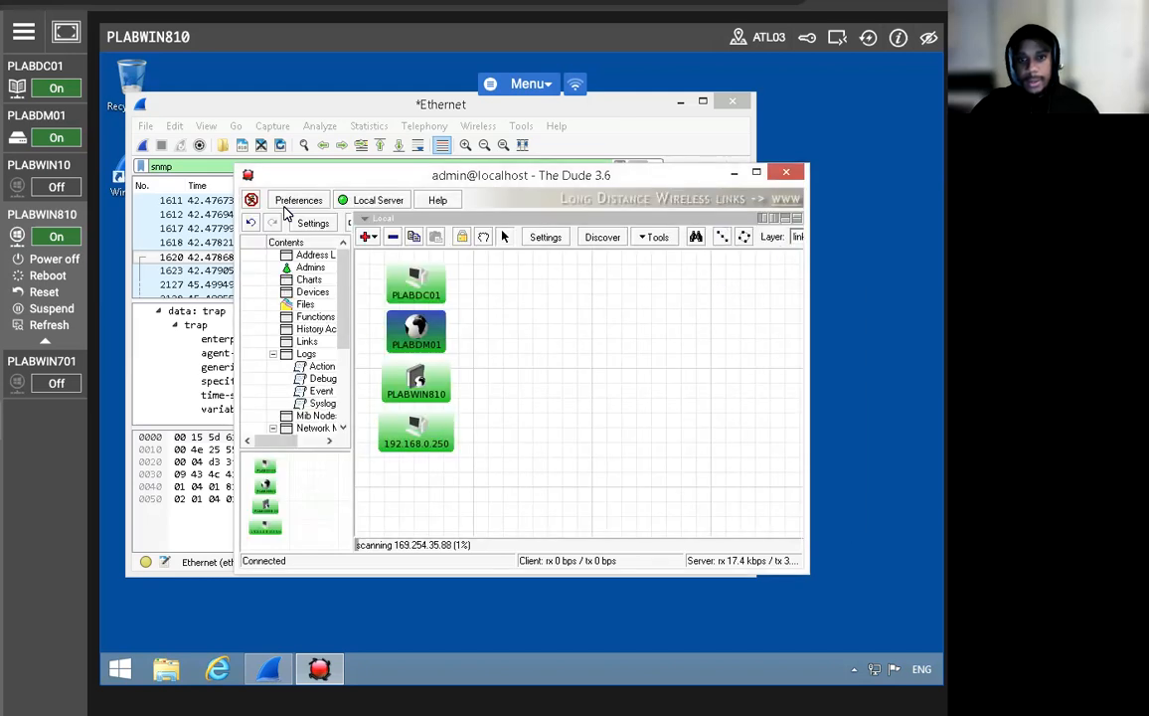
Run discovery on 192.168.0.0/24 and maximize The Dude window.
{"action": "left_click_drag", "start_coordinate": [510, 182], "coordinate": [579, 196]}
{"action": "left_click", "coordinate": [676, 246]}
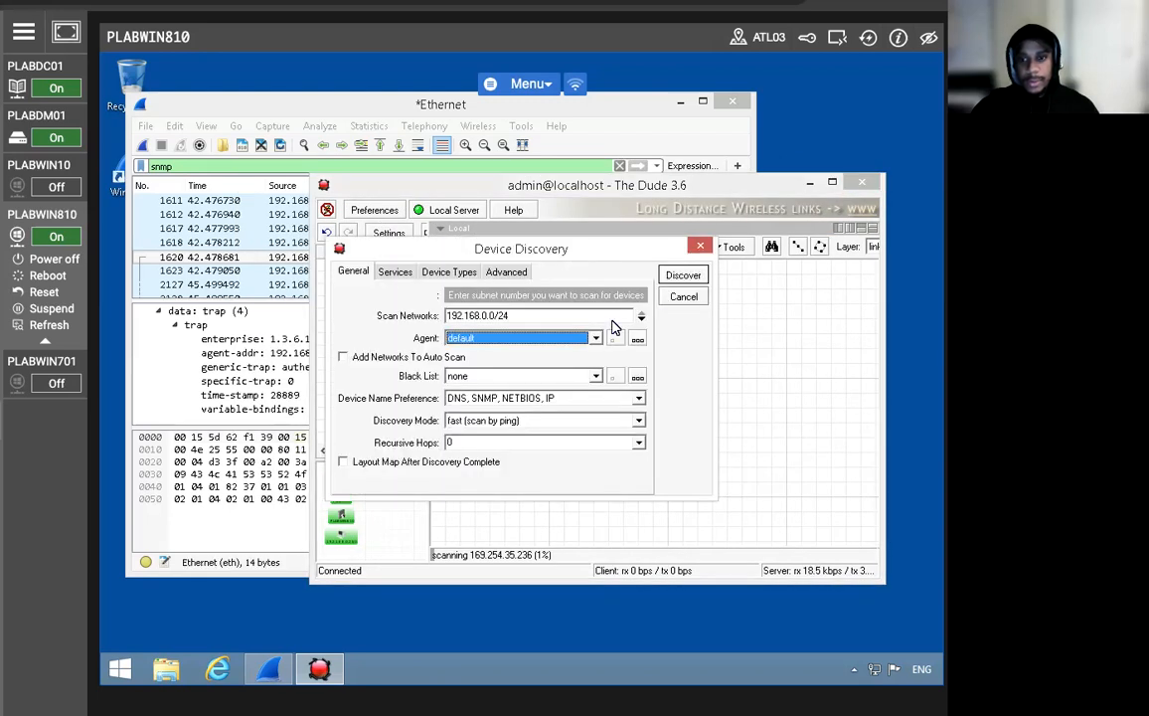
{"action": "left_click", "coordinate": [683, 276]}
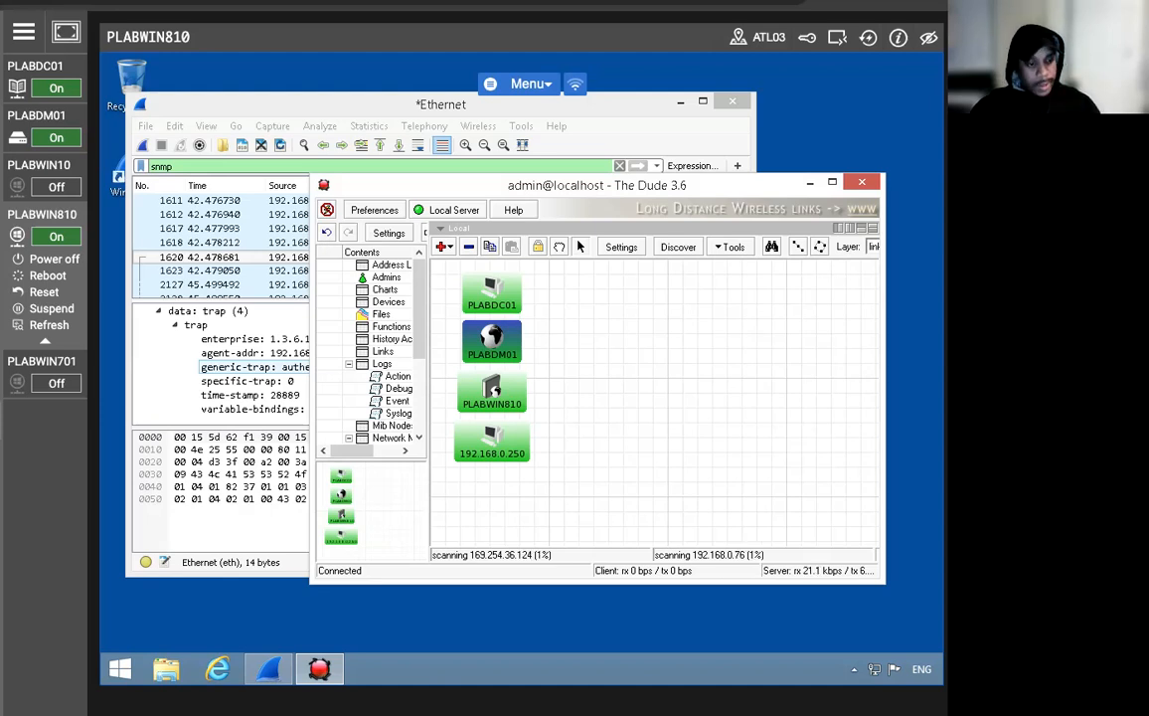
{"action": "left_click", "coordinate": [832, 182]}
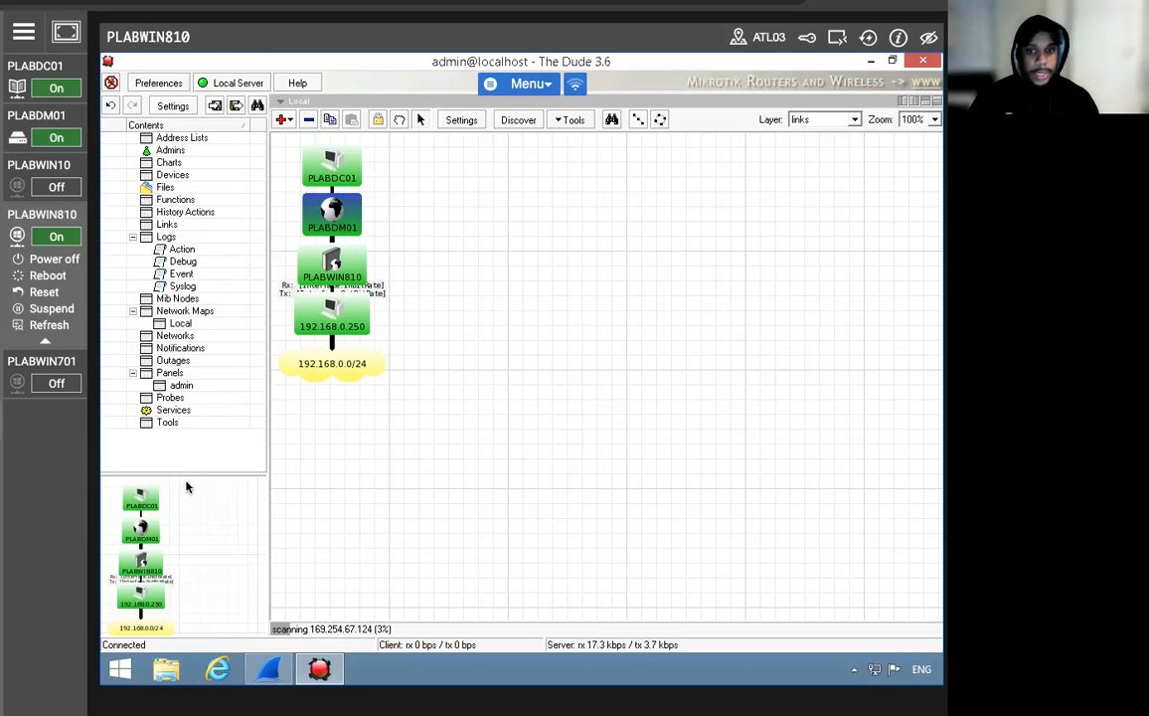
{"action": "right_click", "coordinate": [340, 228]}
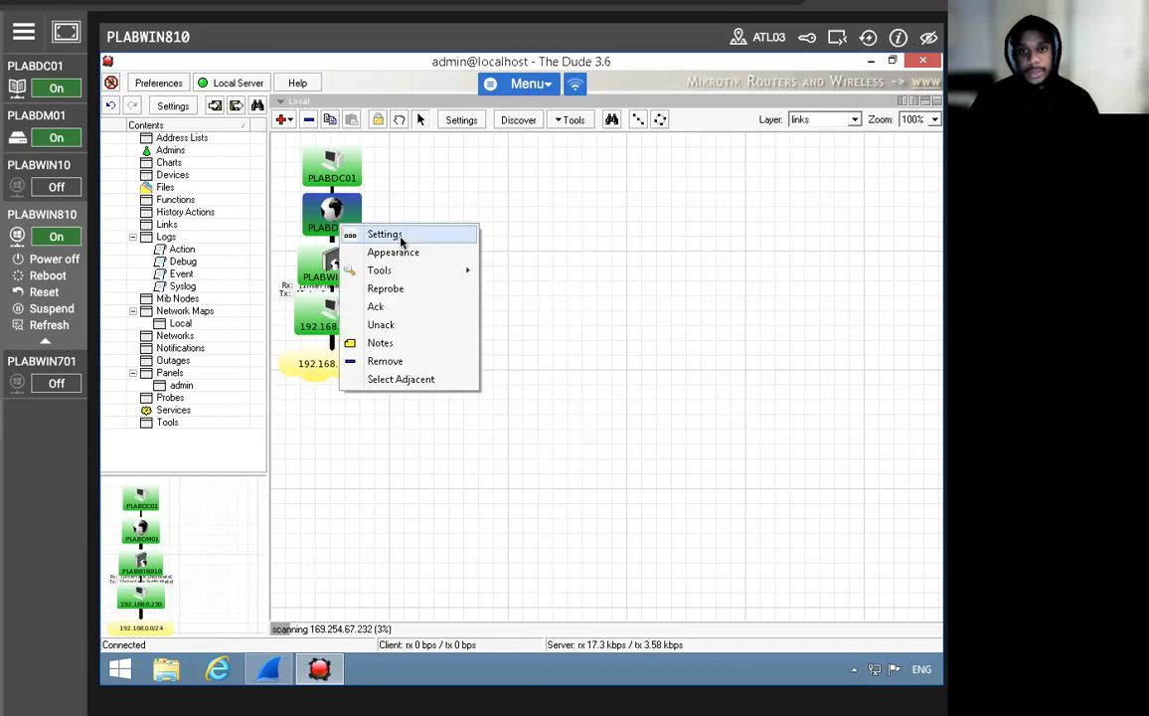
{"action": "left_click", "coordinate": [386, 234]}
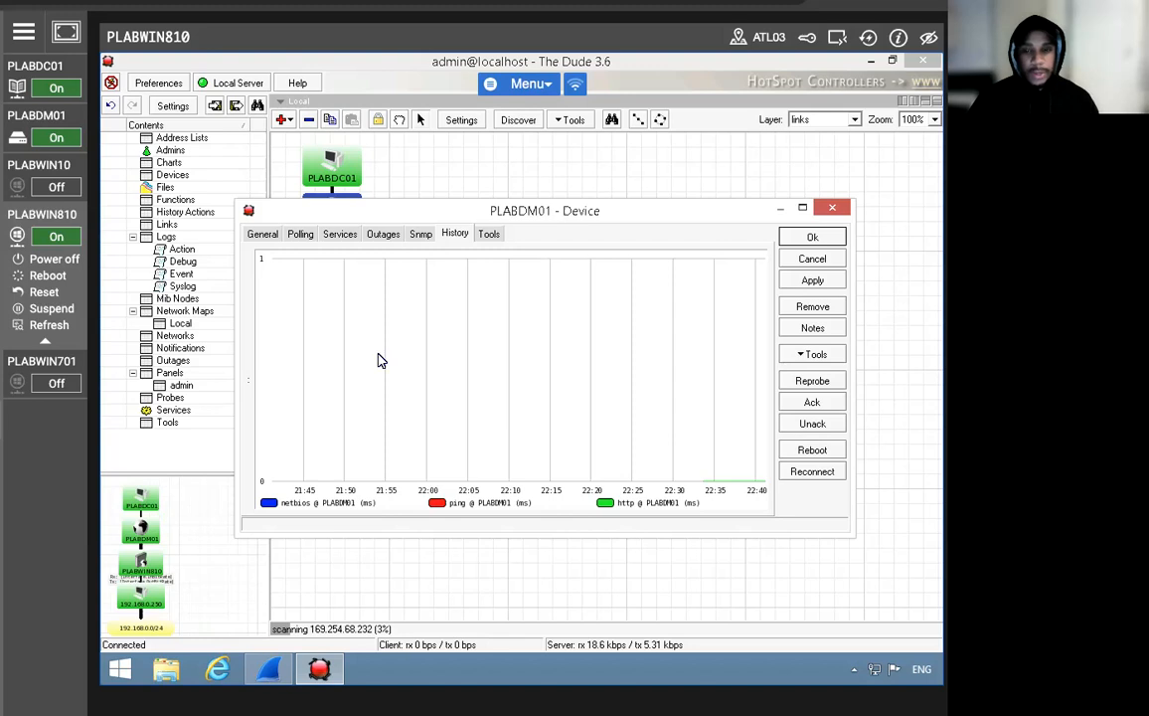
{"action": "left_click", "coordinate": [420, 233]}
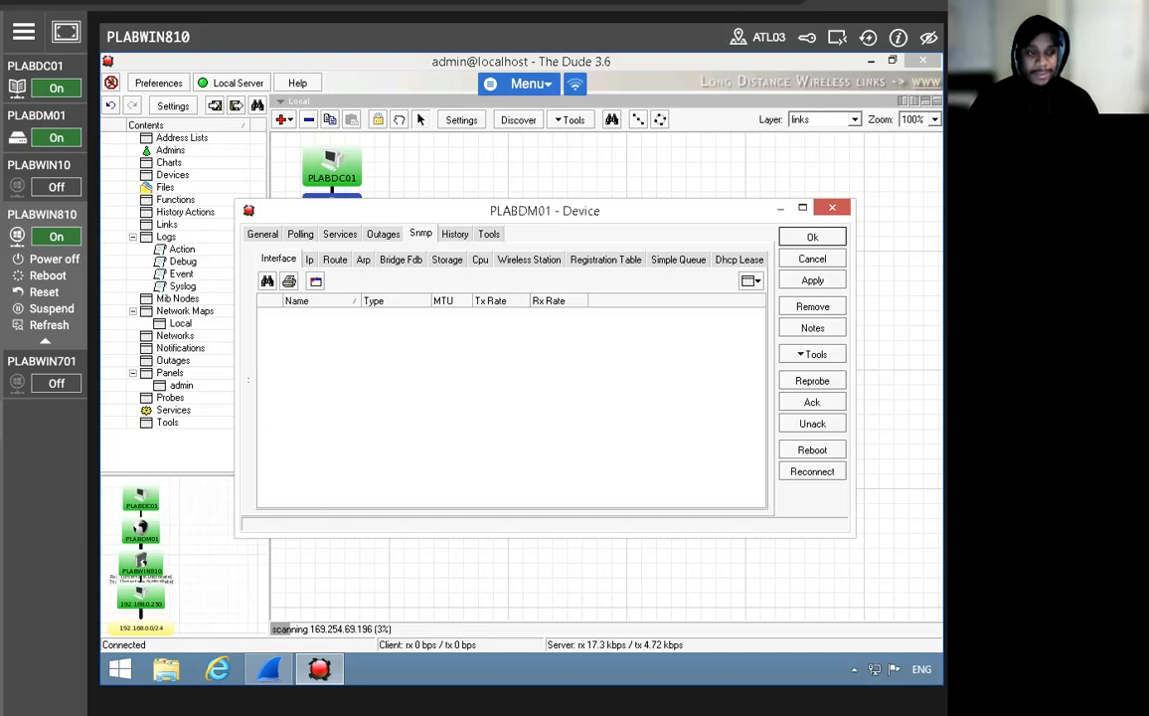
{"action": "mouse_move", "coordinate": [54, 424]}
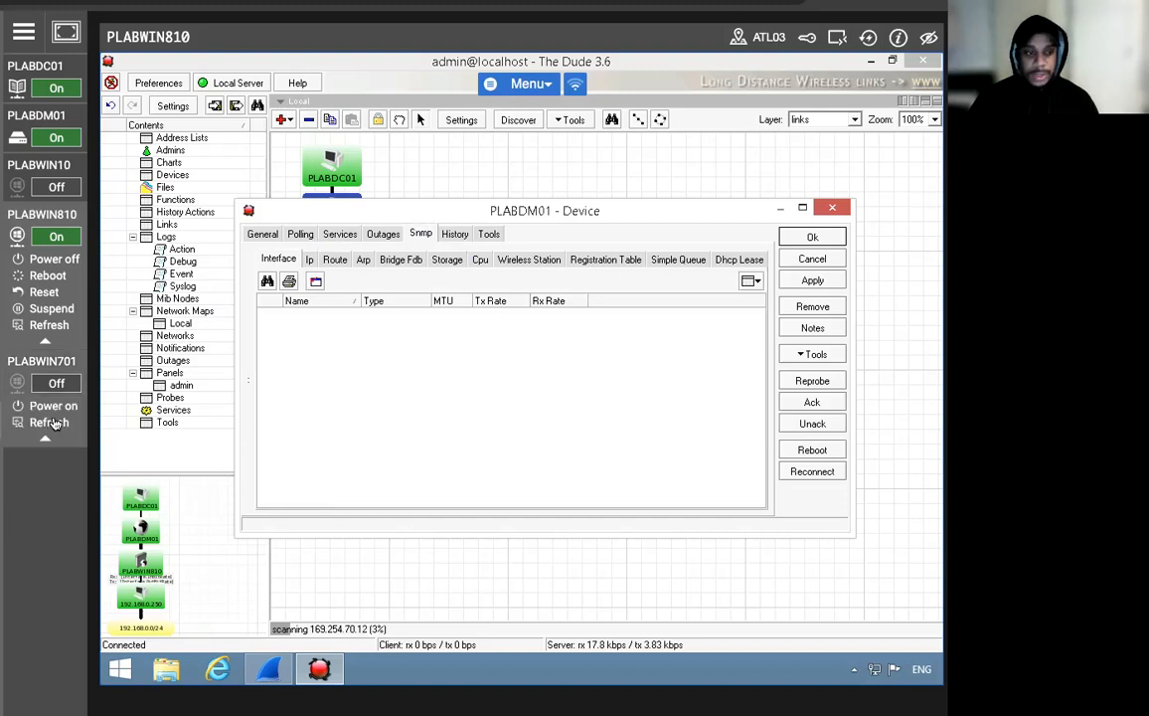
{"action": "left_click", "coordinate": [796, 234]}
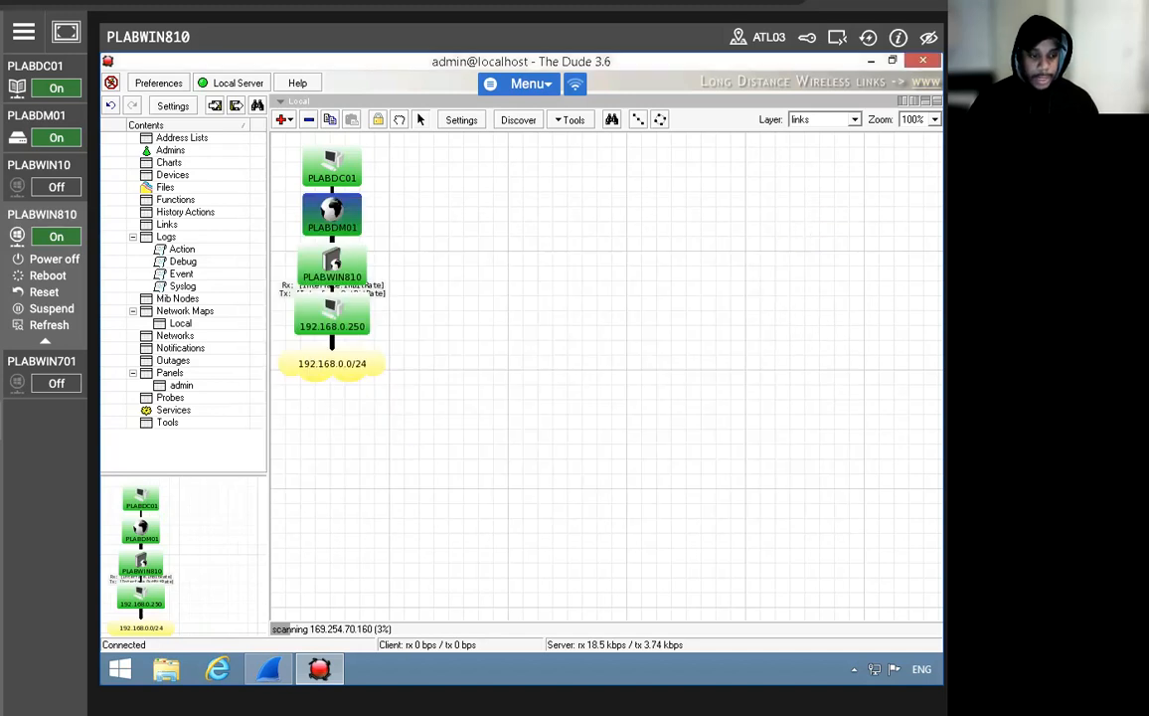